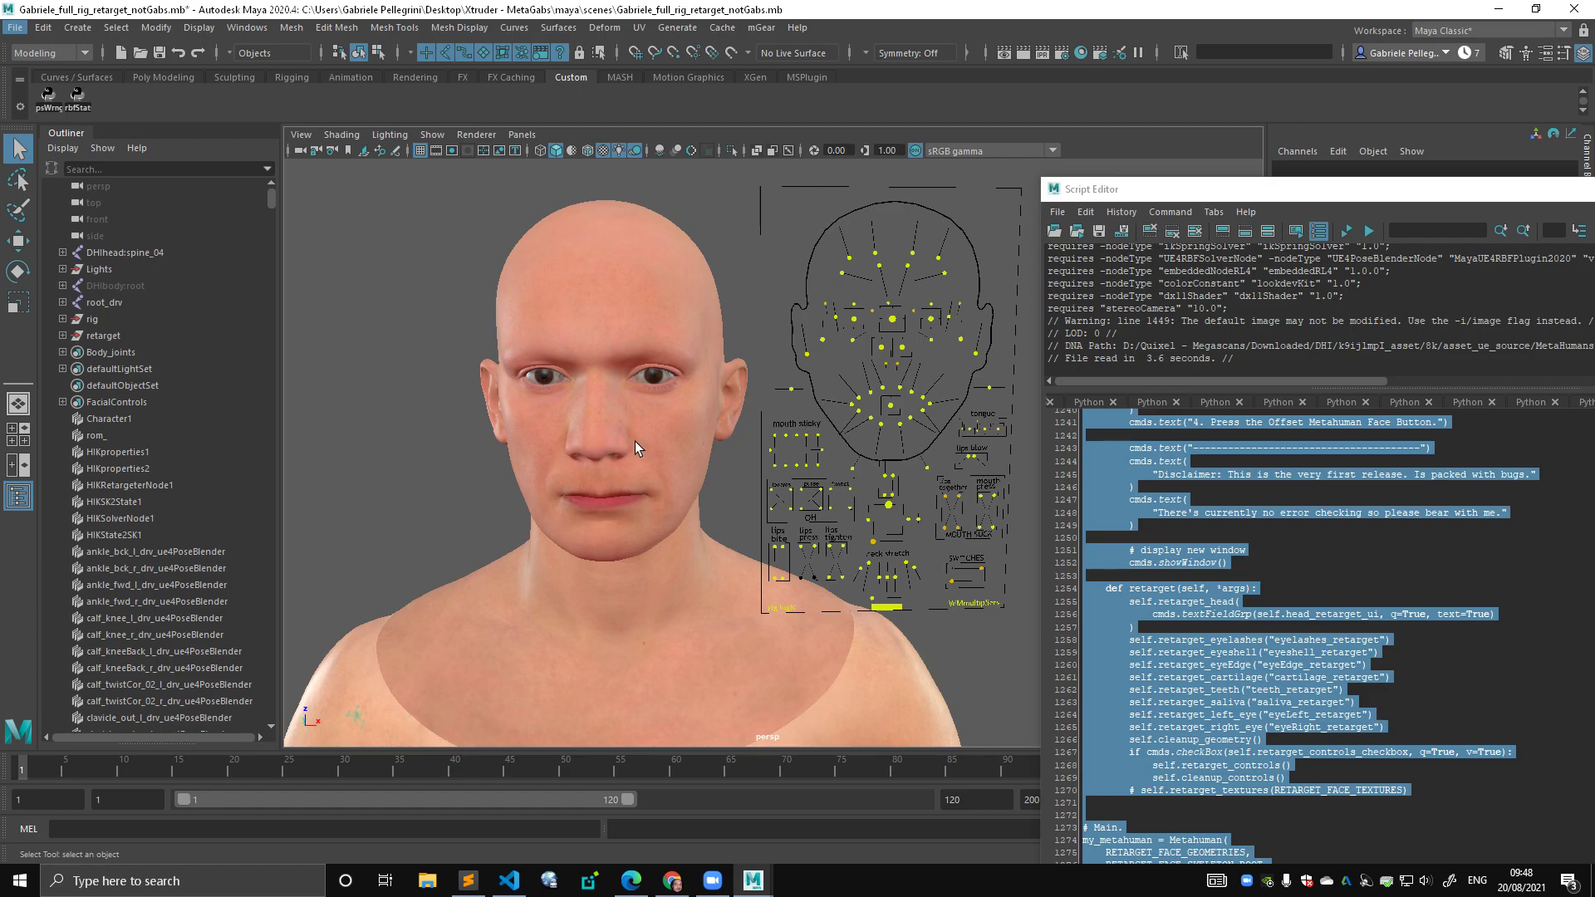
# Step: Orbit and zoom the viewport to a close frontal view of the MetaHuman head
pyautogui.keyDown('alt'); pyautogui.moveTo(636, 432); pyautogui.dragTo(666, 463, button='middle'); pyautogui.keyUp('alt')
pyautogui.moveTo(665, 463)
pyautogui.keyDown('alt'); pyautogui.mouseDown()
pyautogui.moveTo(552, 429)
pyautogui.moveTo(551, 454)
pyautogui.moveTo(652, 469)
pyautogui.mouseUp(); pyautogui.keyUp('alt')
pyautogui.moveTo(652, 469)
pyautogui.keyDown('alt'); pyautogui.mouseDown(button='right')
pyautogui.moveTo(740, 488)
pyautogui.moveTo(661, 478)
pyautogui.mouseUp(button='right'); pyautogui.keyUp('alt')
pyautogui.moveTo(661, 479)
pyautogui.keyDown('alt'); pyautogui.mouseDown()
pyautogui.moveTo(623, 474)
pyautogui.moveTo(751, 491)
pyautogui.moveTo(632, 470)
pyautogui.mouseUp(); pyautogui.keyUp('alt')
pyautogui.keyDown('alt'); pyautogui.moveTo(631, 470); pyautogui.dragTo(690, 471, button='right'); pyautogui.keyUp('alt')
pyautogui.keyDown('alt'); pyautogui.moveTo(690, 471); pyautogui.dragTo(663, 490); pyautogui.keyUp('alt')
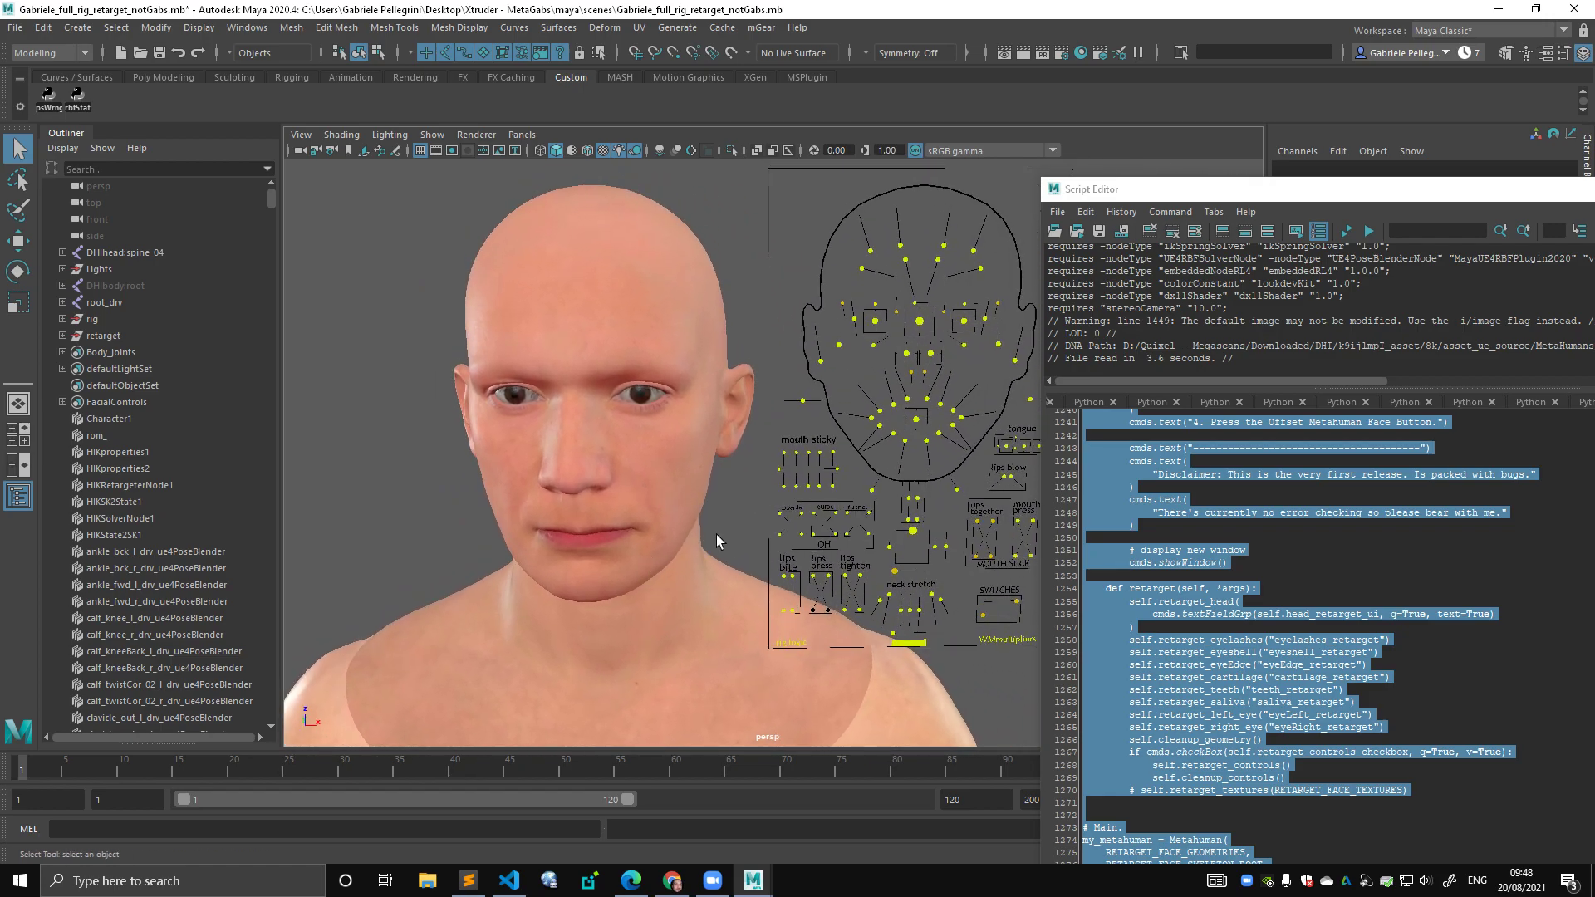
pyautogui.moveTo(1139, 193); pyautogui.dragTo(1179, 187)
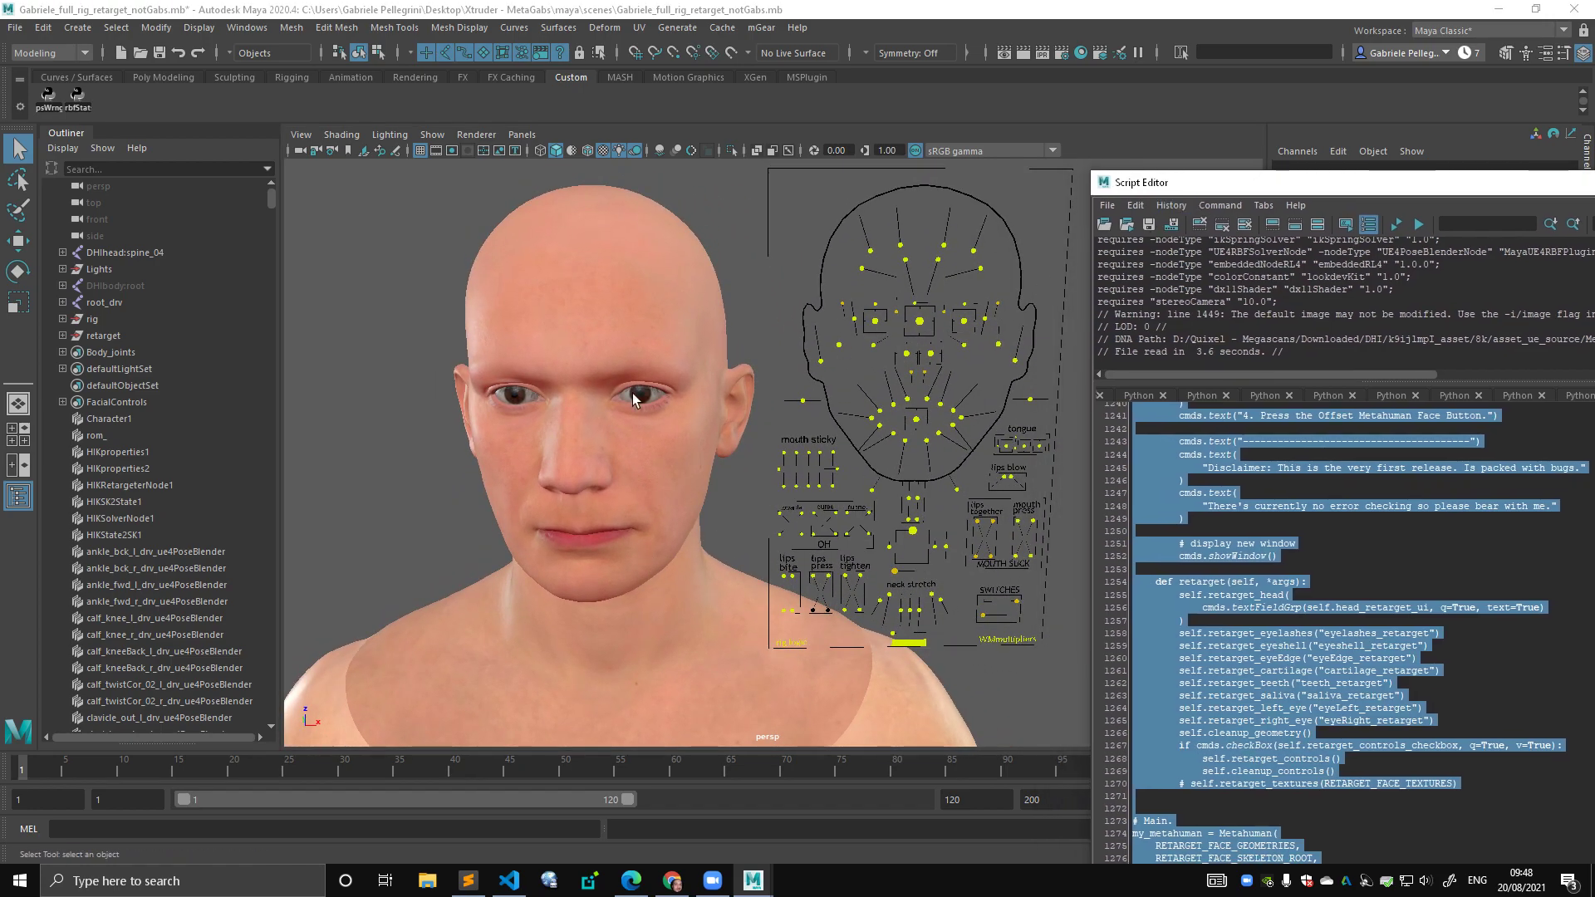
pyautogui.keyDown('alt'); pyautogui.moveTo(729, 459); pyautogui.dragTo(605, 341, button='right'); pyautogui.keyUp('alt')
pyautogui.moveTo(490, 252); pyautogui.dragTo(708, 474)
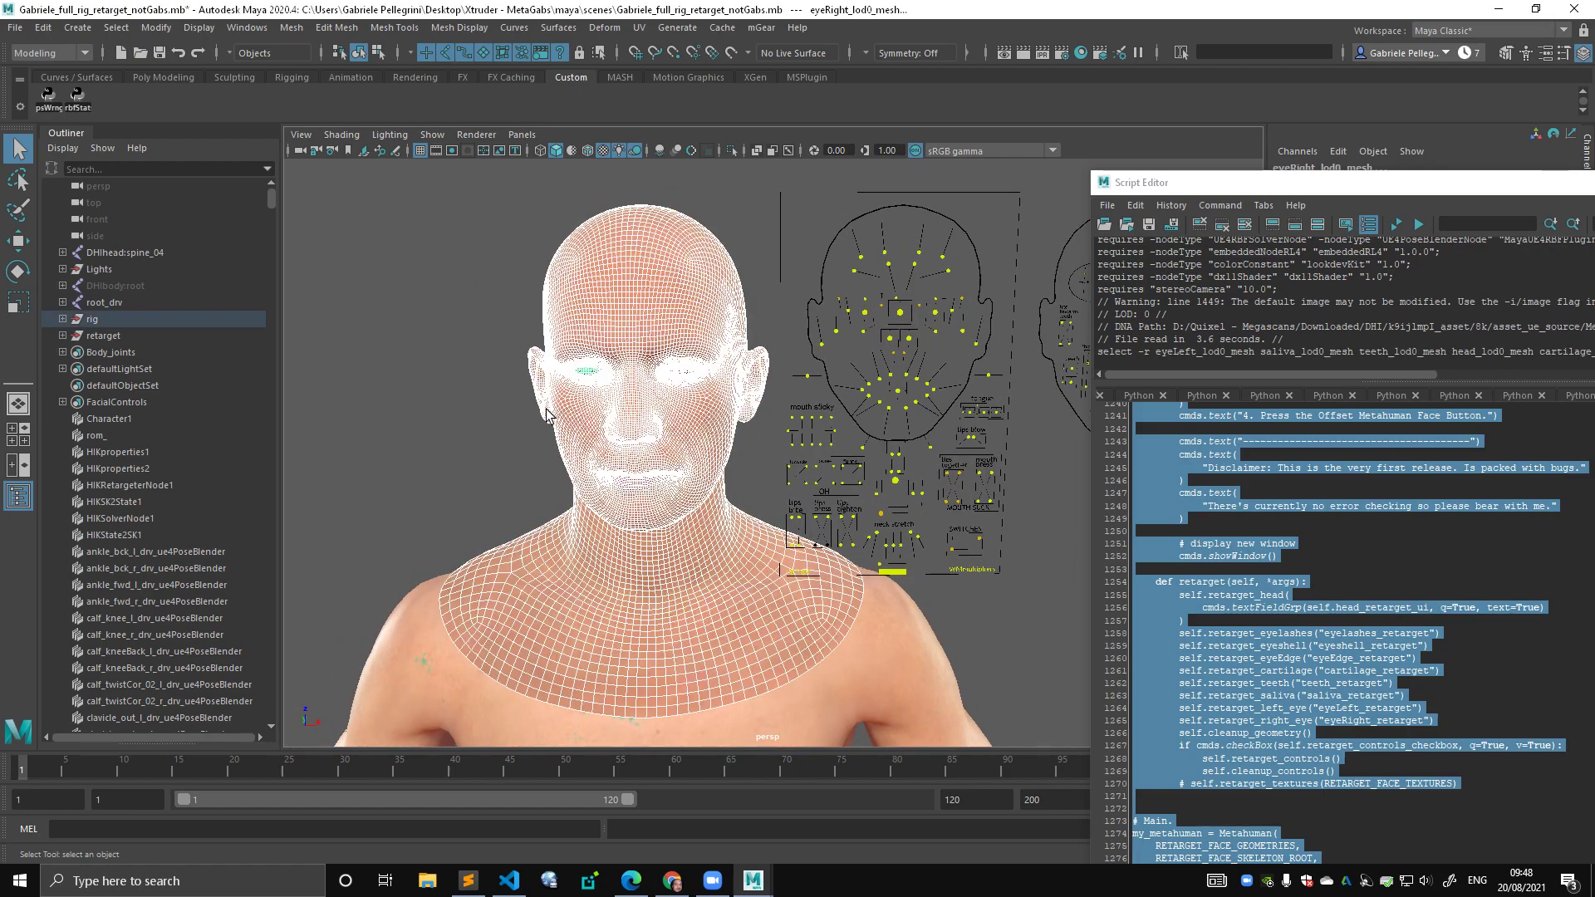
pyautogui.click(499, 365)
pyautogui.keyDown('alt'); pyautogui.moveTo(504, 375); pyautogui.dragTo(470, 390, button='right'); pyautogui.keyUp('alt')
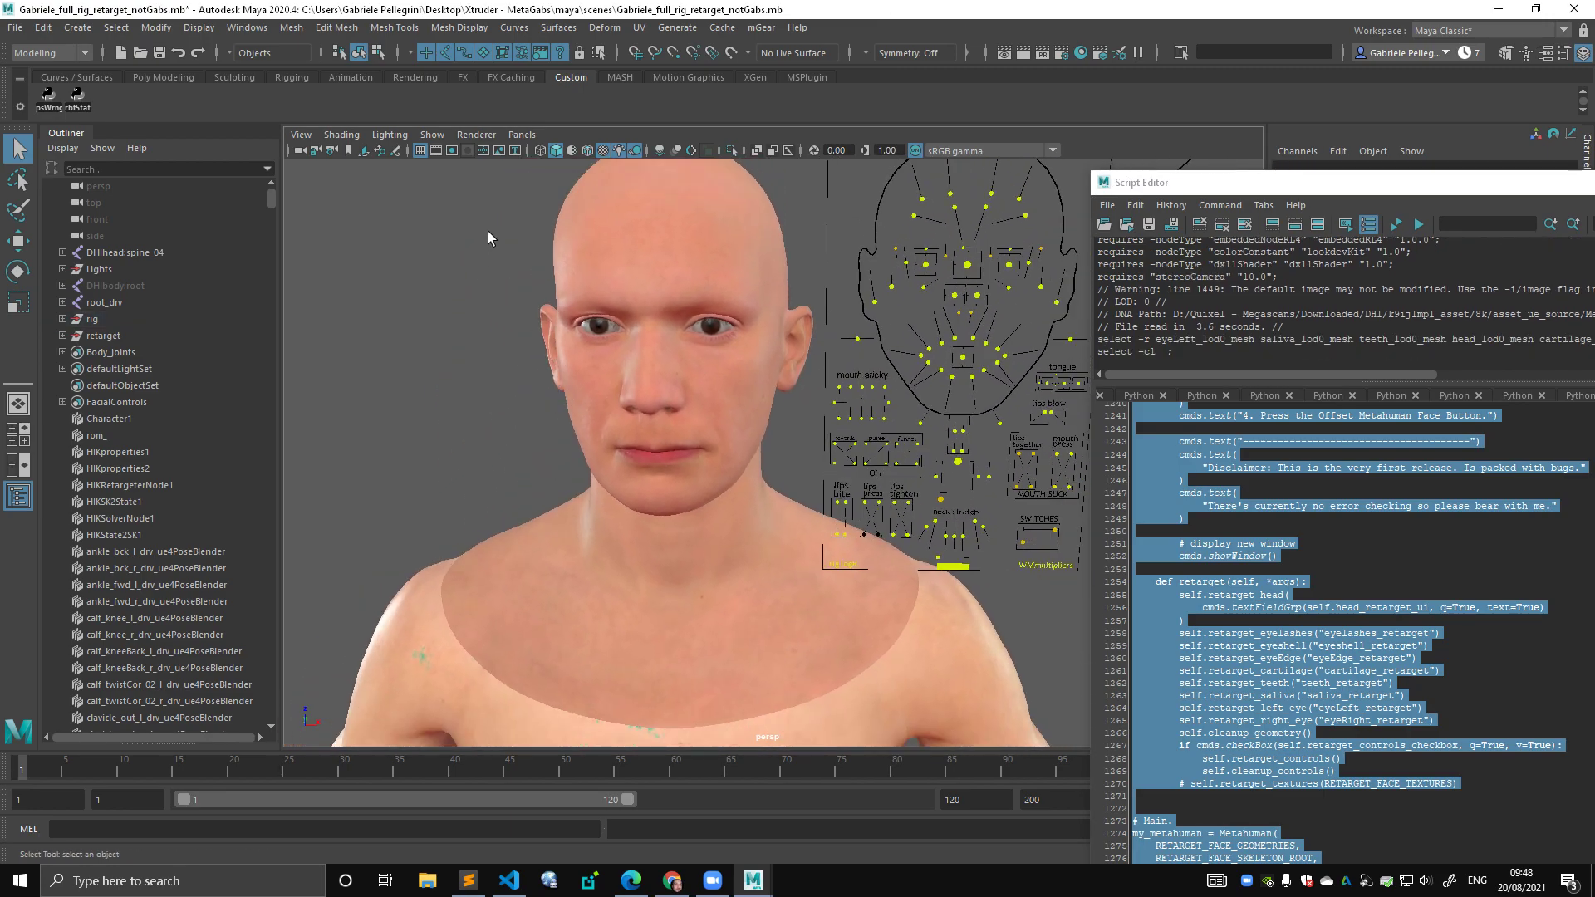
pyautogui.moveTo(487, 232); pyautogui.dragTo(750, 514)
pyautogui.click(539, 396)
pyautogui.keyDown('alt'); pyautogui.moveTo(539, 397); pyautogui.dragTo(545, 468, button='middle'); pyautogui.keyUp('alt')
pyautogui.keyDown('alt'); pyautogui.moveTo(545, 468); pyautogui.dragTo(695, 458, button='right'); pyautogui.keyUp('alt')
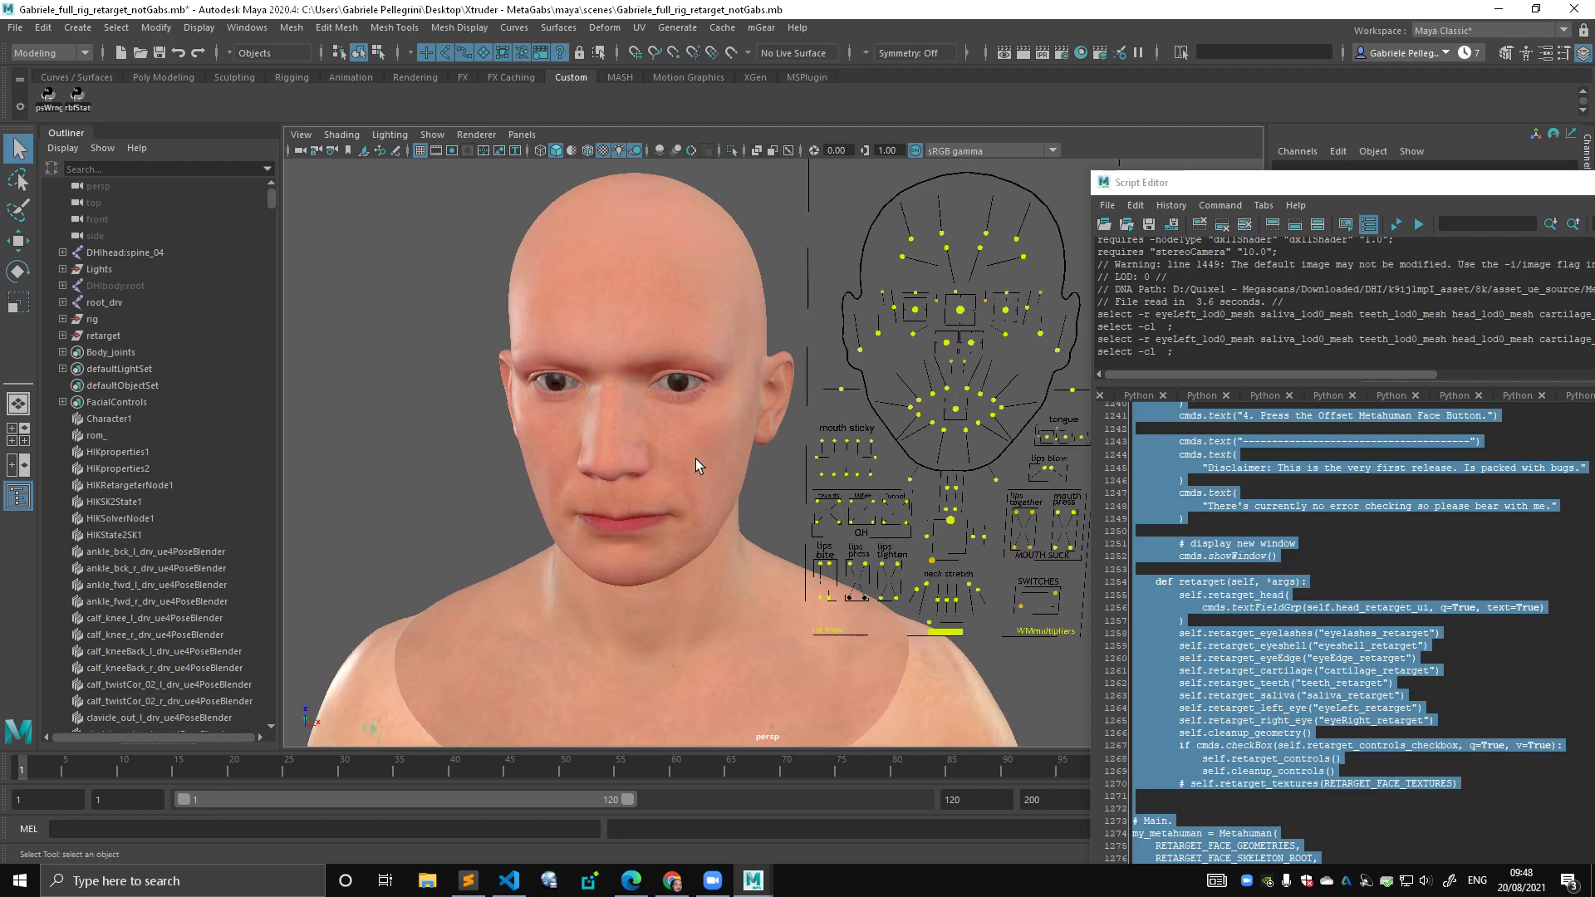
pyautogui.keyDown('alt'); pyautogui.moveTo(873, 488); pyautogui.dragTo(656, 459, button='right'); pyautogui.keyUp('alt')
pyautogui.keyDown('alt'); pyautogui.moveTo(657, 458); pyautogui.dragTo(654, 412); pyautogui.keyUp('alt')
pyautogui.moveTo(655, 412)
pyautogui.keyDown('alt'); pyautogui.mouseDown(button='middle')
pyautogui.moveTo(641, 451)
pyautogui.moveTo(644, 417)
pyautogui.mouseUp(button='middle'); pyautogui.keyUp('alt')
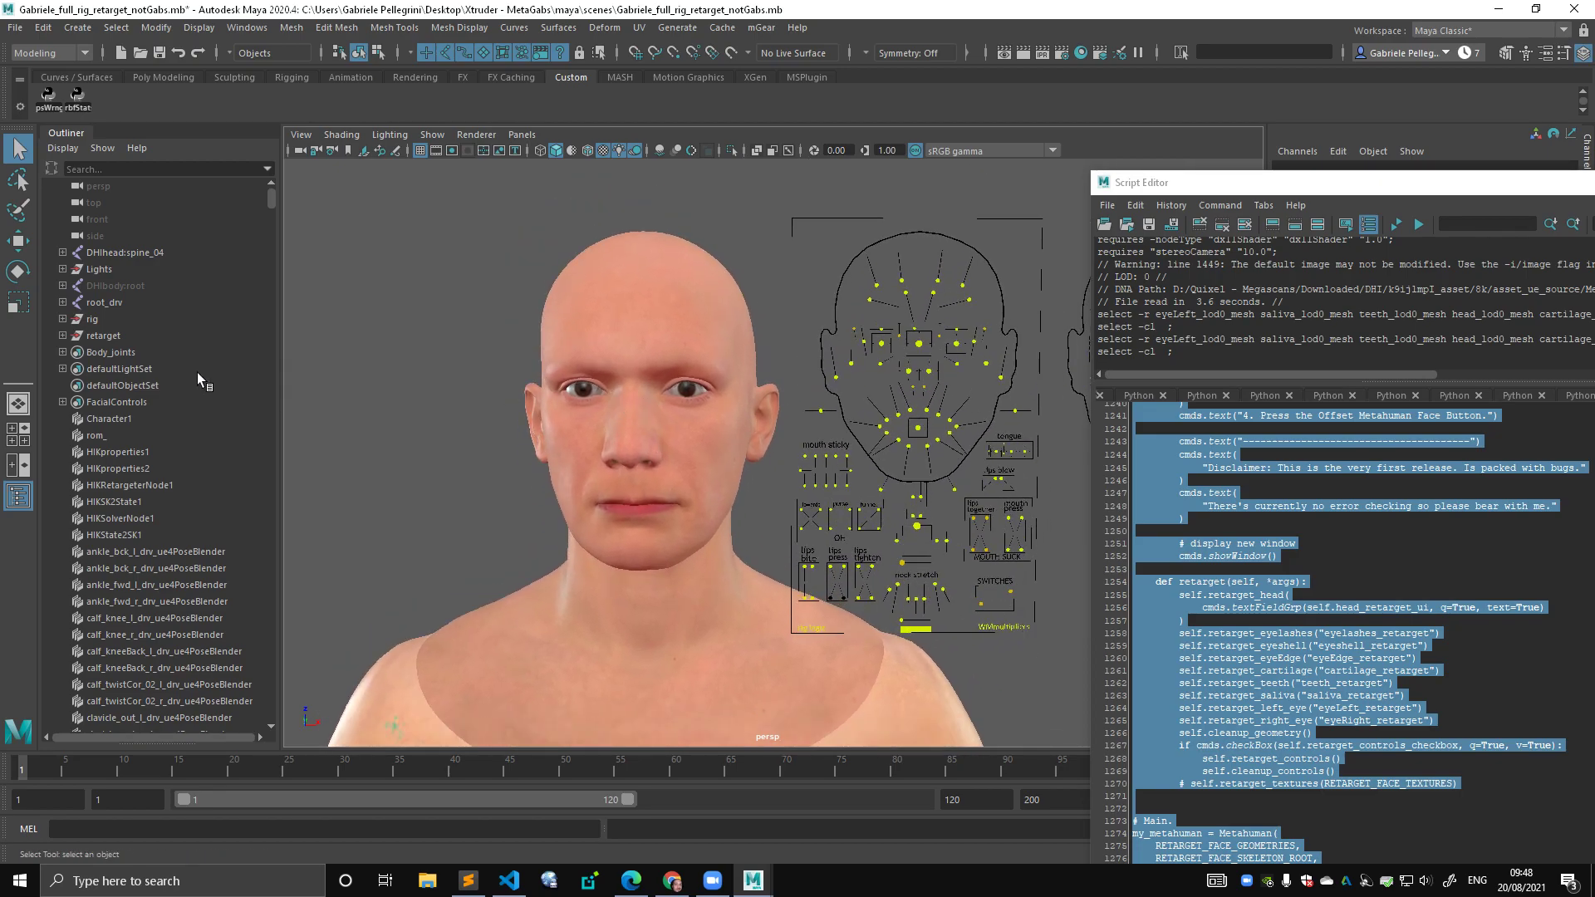
# Step: Expand the retarget group and unhide head_retarget through cartilage_retarget
pyautogui.click(83, 337)
pyautogui.click(62, 335)
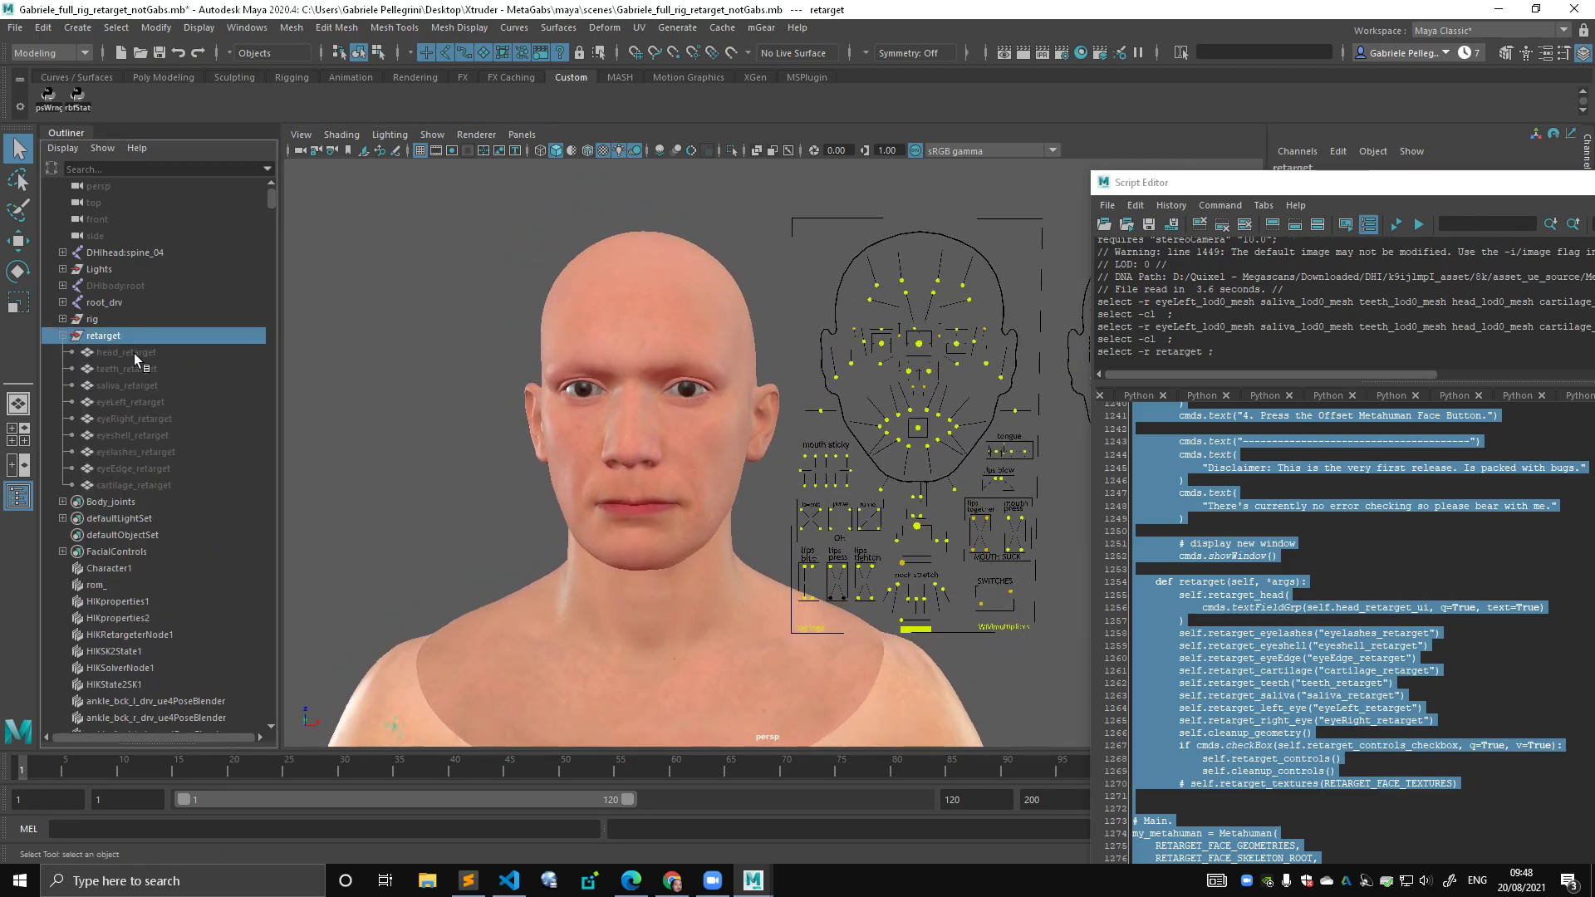
pyautogui.click(127, 353)
pyautogui.keyDown('shift'); pyautogui.click(137, 484); pyautogui.keyUp('shift')
pyautogui.hotkey('shift', 'h')
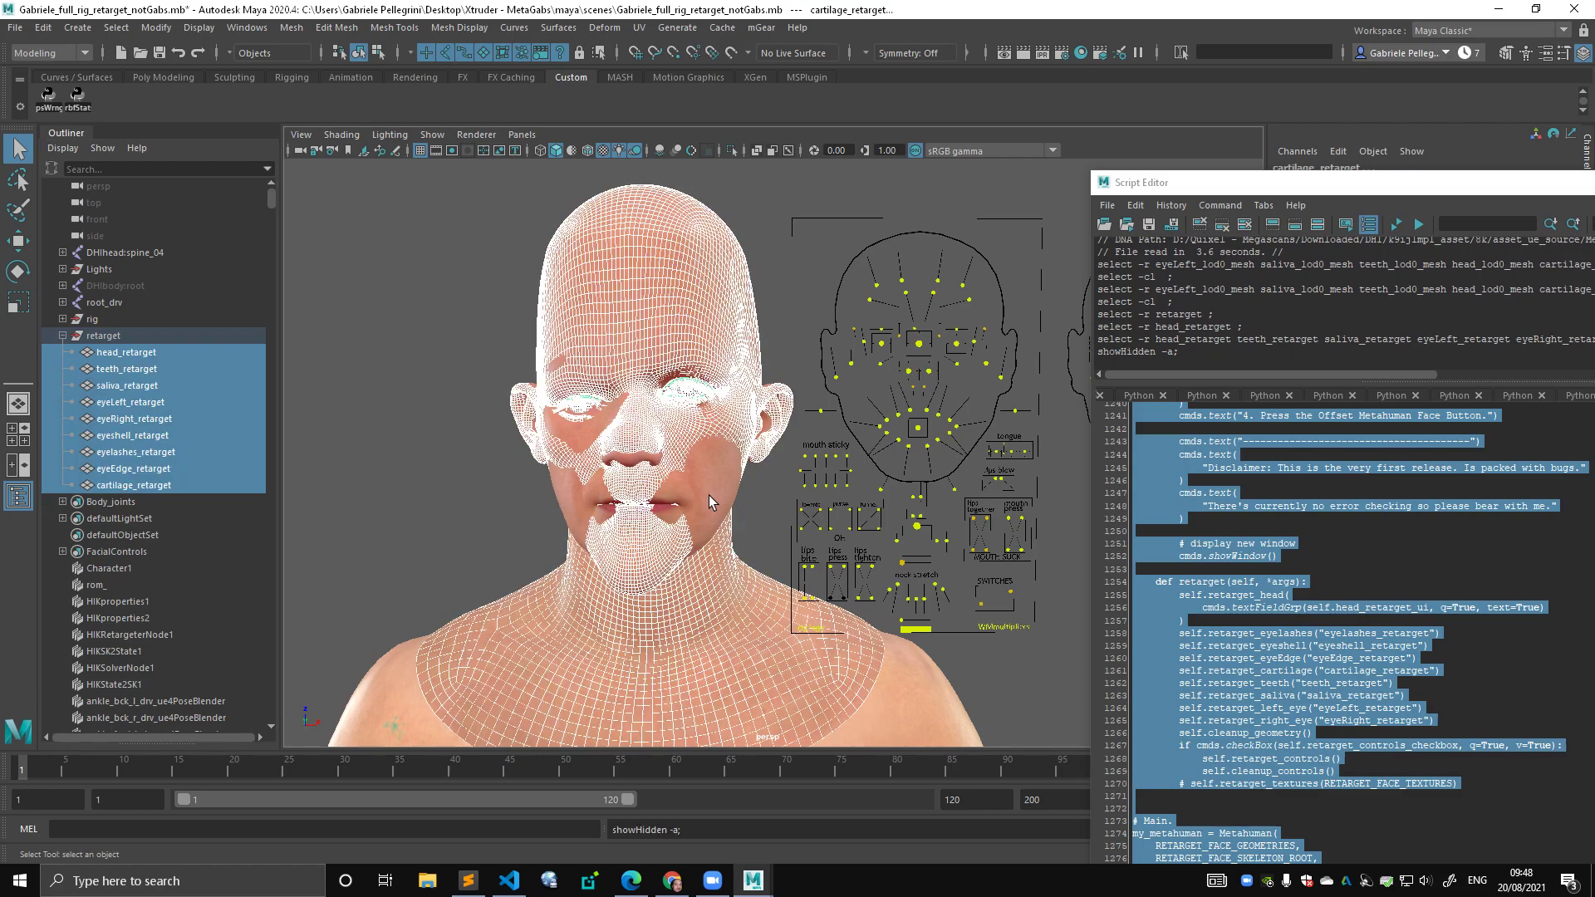
# Step: Reselect all nine retarget meshes, from head_retarget to cartilage_retarget
pyautogui.keyDown('alt'); pyautogui.moveTo(710, 495); pyautogui.dragTo(480, 403, button='right'); pyautogui.keyUp('alt')
pyautogui.keyDown('alt'); pyautogui.moveTo(481, 403); pyautogui.dragTo(499, 457); pyautogui.keyUp('alt')
pyautogui.click(148, 353)
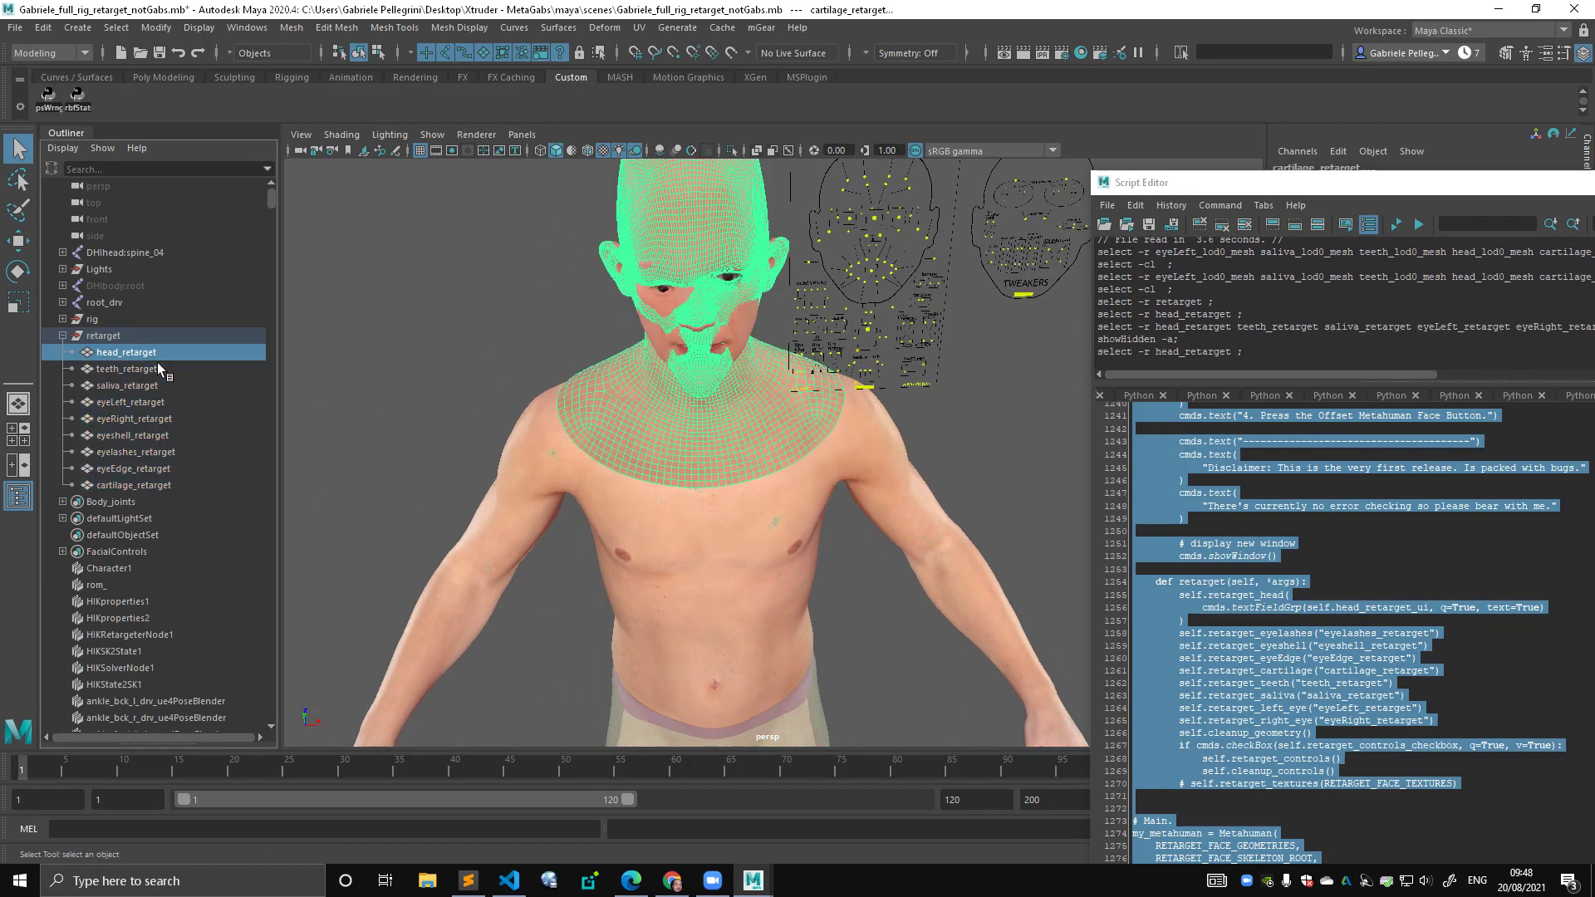
pyautogui.keyDown('shift'); pyautogui.click(166, 485); pyautogui.keyUp('shift')
pyautogui.keyDown('alt'); pyautogui.moveTo(531, 382); pyautogui.dragTo(591, 415); pyautogui.keyUp('alt')
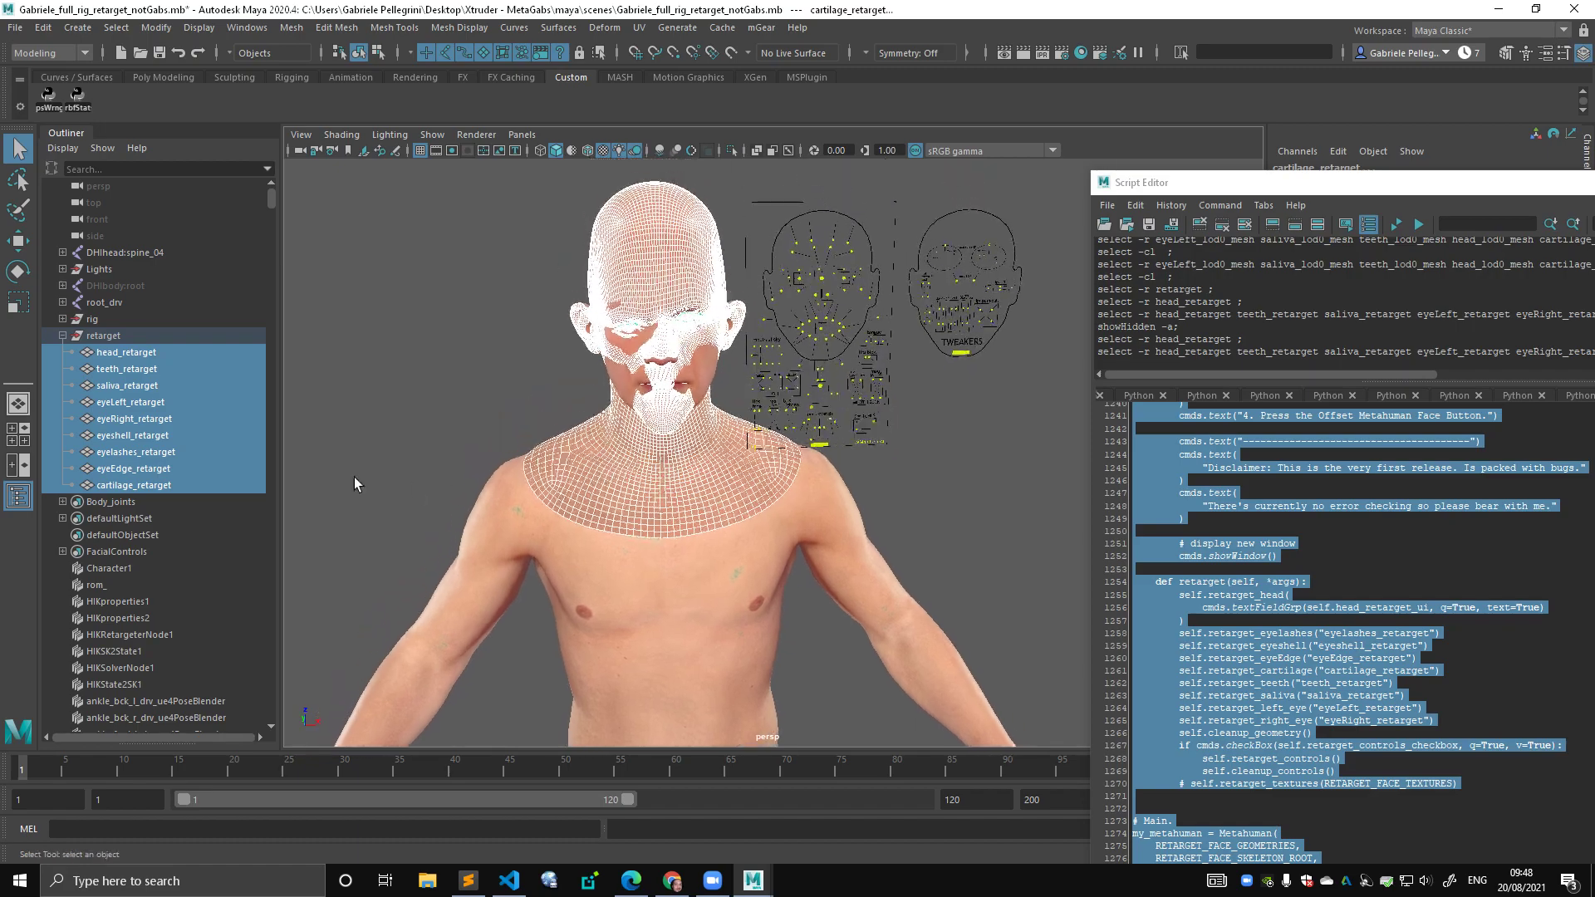
pyautogui.click(166, 354)
pyautogui.keyDown('shift'); pyautogui.click(170, 485); pyautogui.keyUp('shift')
# Step: Move the retarget meshes to X -28.546, beside the MetaHuman head
pyautogui.press('w')
pyautogui.keyDown('alt'); pyautogui.moveTo(599, 512); pyautogui.dragTo(608, 581); pyautogui.keyUp('alt')
pyautogui.keyDown('alt'); pyautogui.moveTo(608, 581); pyautogui.dragTo(311, 552, button='right'); pyautogui.keyUp('alt')
pyautogui.moveTo(811, 657); pyautogui.dragTo(723, 664)
pyautogui.scroll(5, 711, 535)
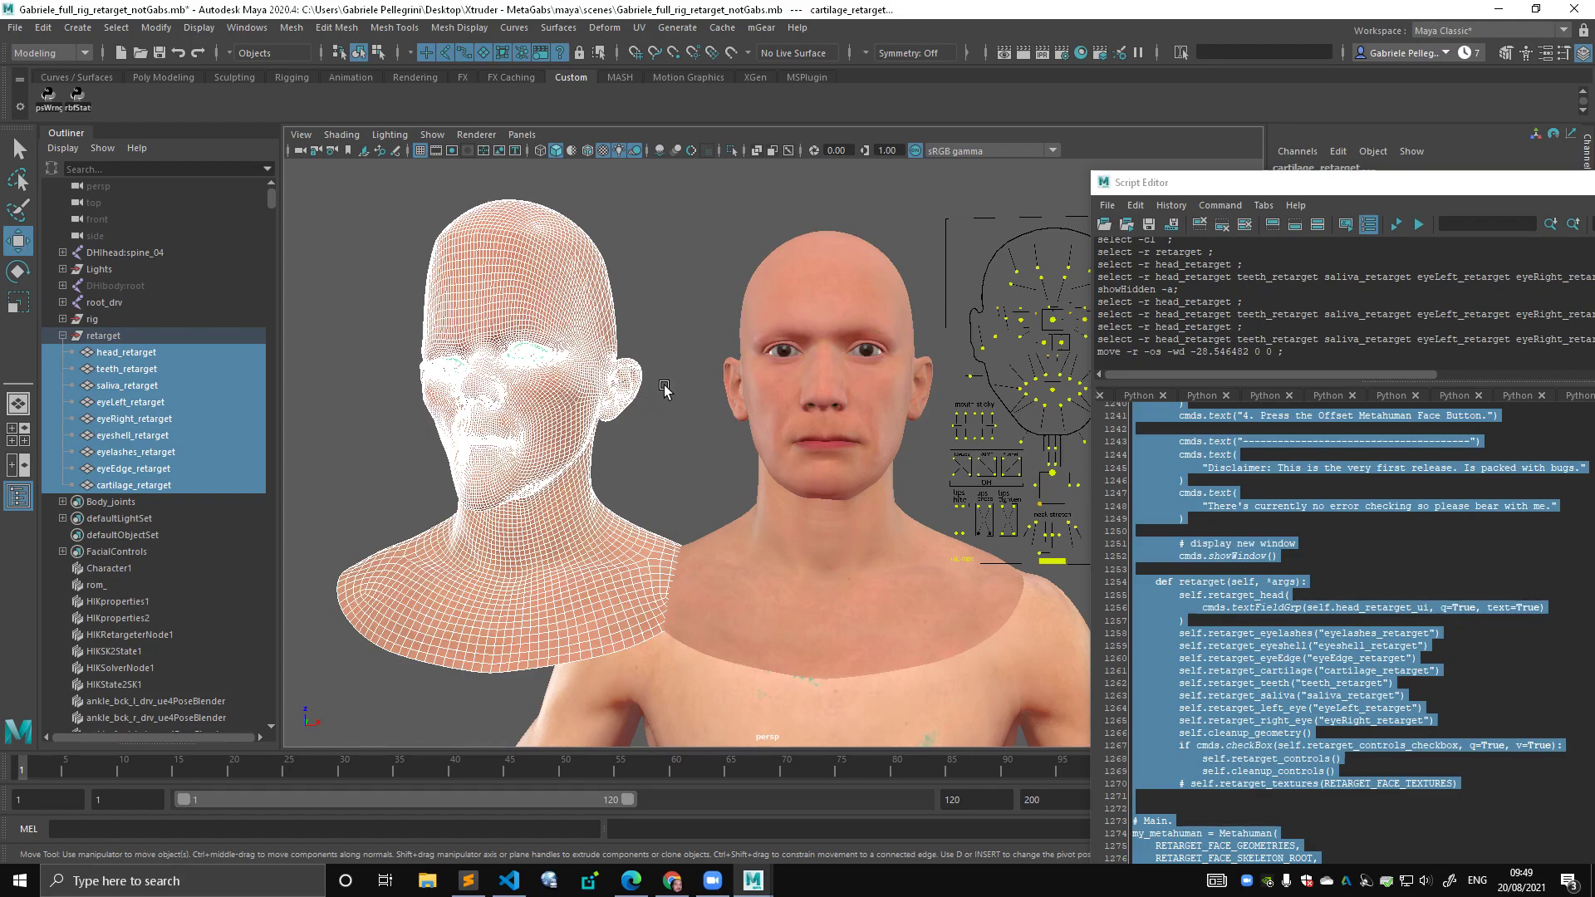
pyautogui.keyDown('alt'); pyautogui.moveTo(662, 359); pyautogui.dragTo(669, 351); pyautogui.keyUp('alt')
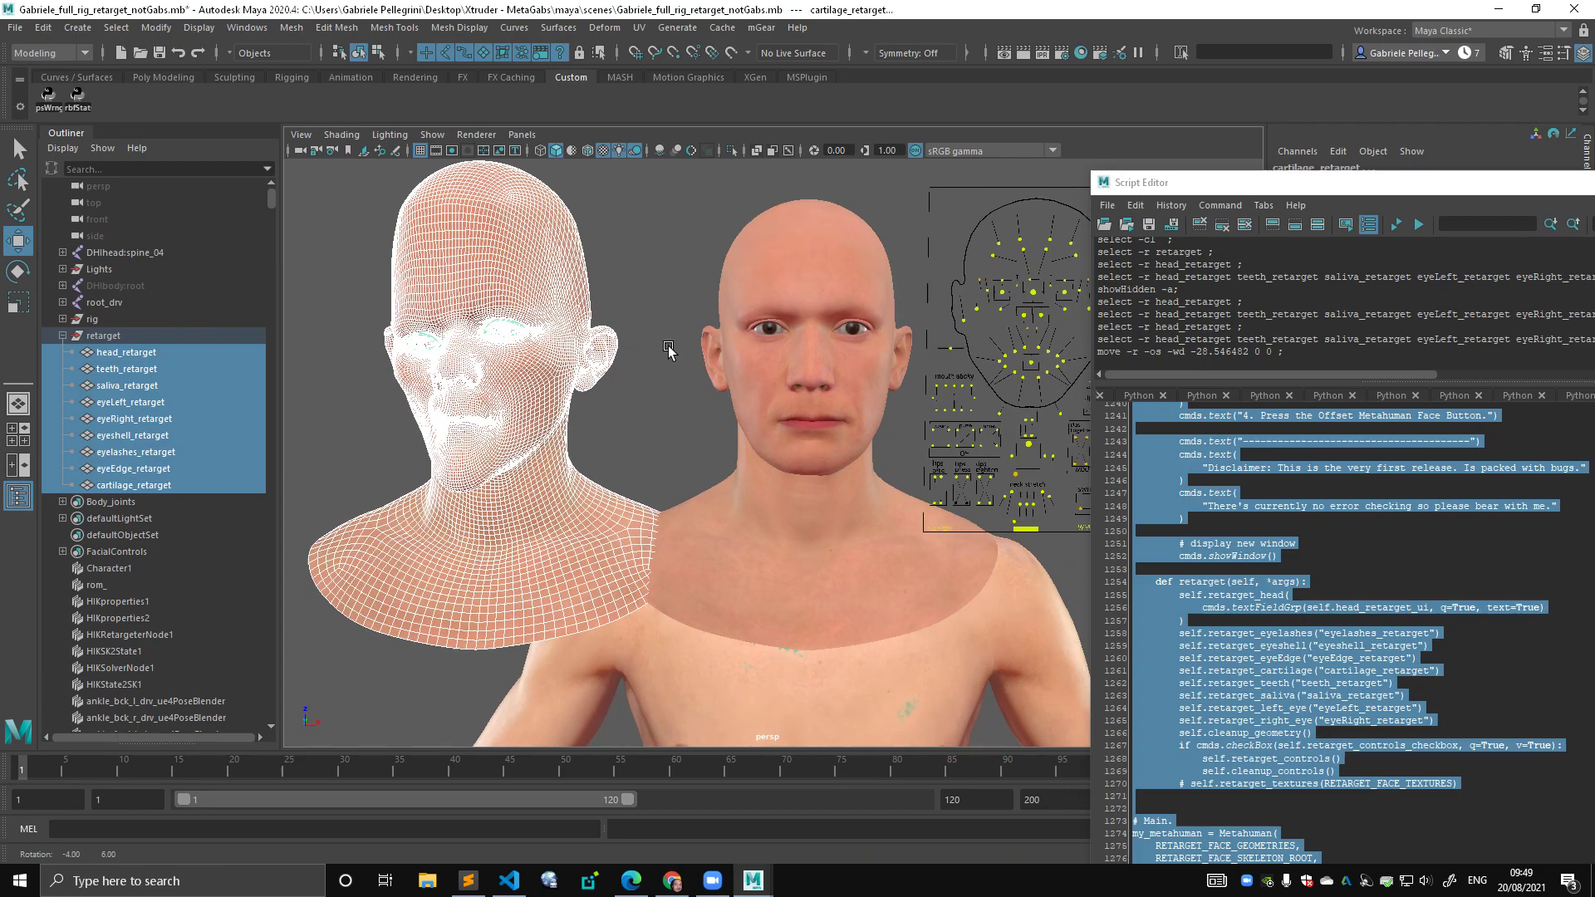
pyautogui.click(419, 288)
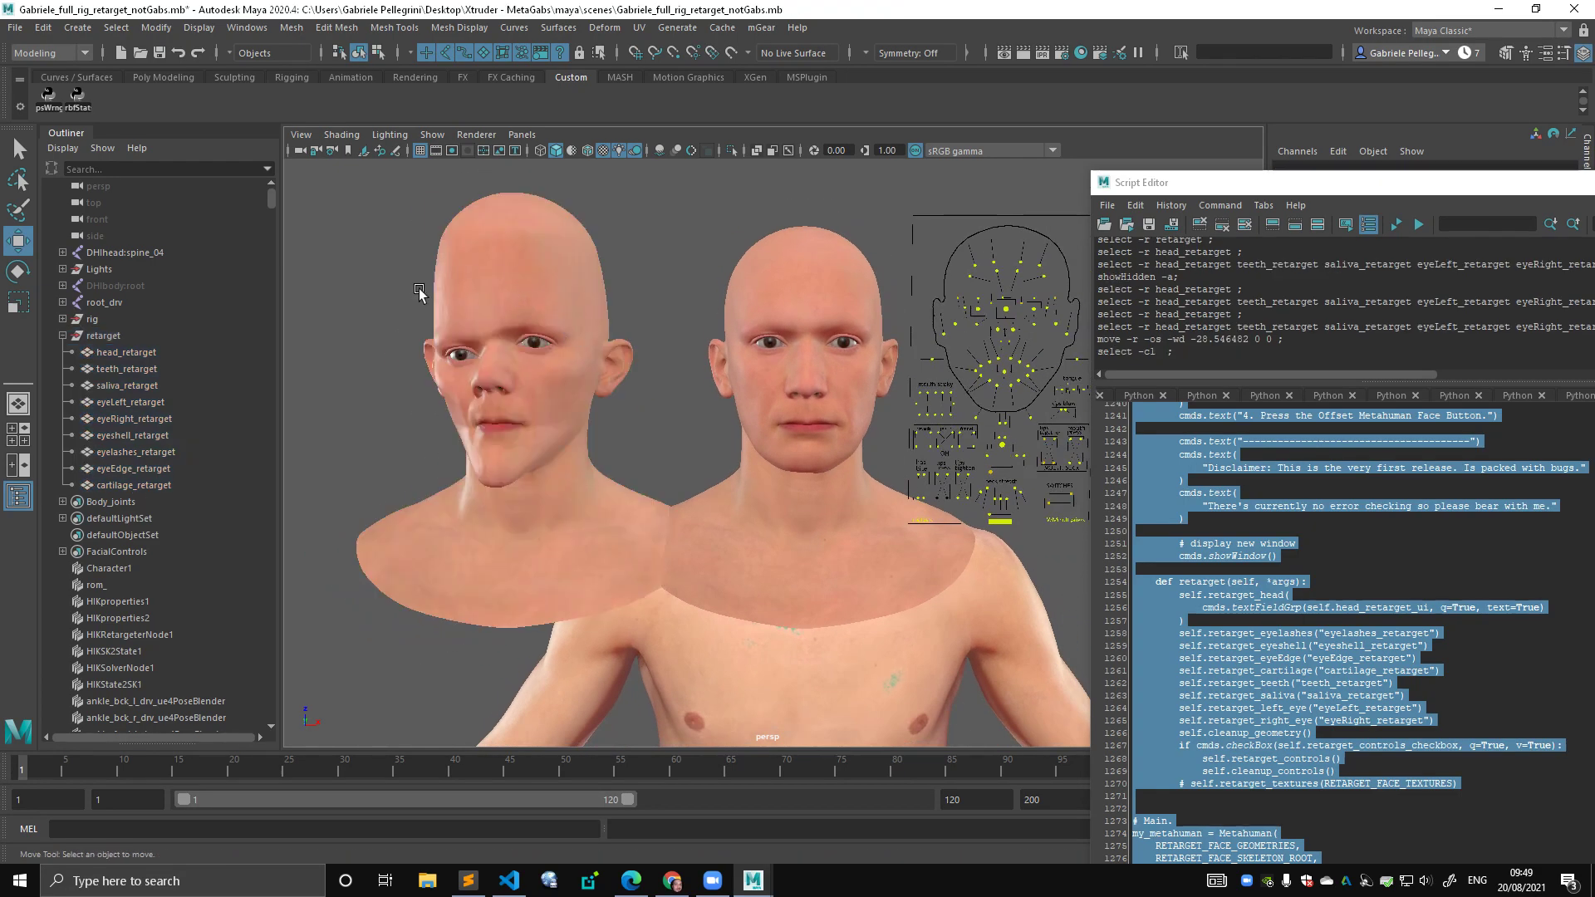
pyautogui.click(162, 357)
pyautogui.keyDown('shift'); pyautogui.click(186, 486); pyautogui.keyUp('shift')
pyautogui.moveTo(600, 383)
pyautogui.keyDown('alt'); pyautogui.mouseDown()
pyautogui.moveTo(631, 411)
pyautogui.moveTo(615, 390)
pyautogui.mouseUp(); pyautogui.keyUp('alt')
pyautogui.click(178, 368)
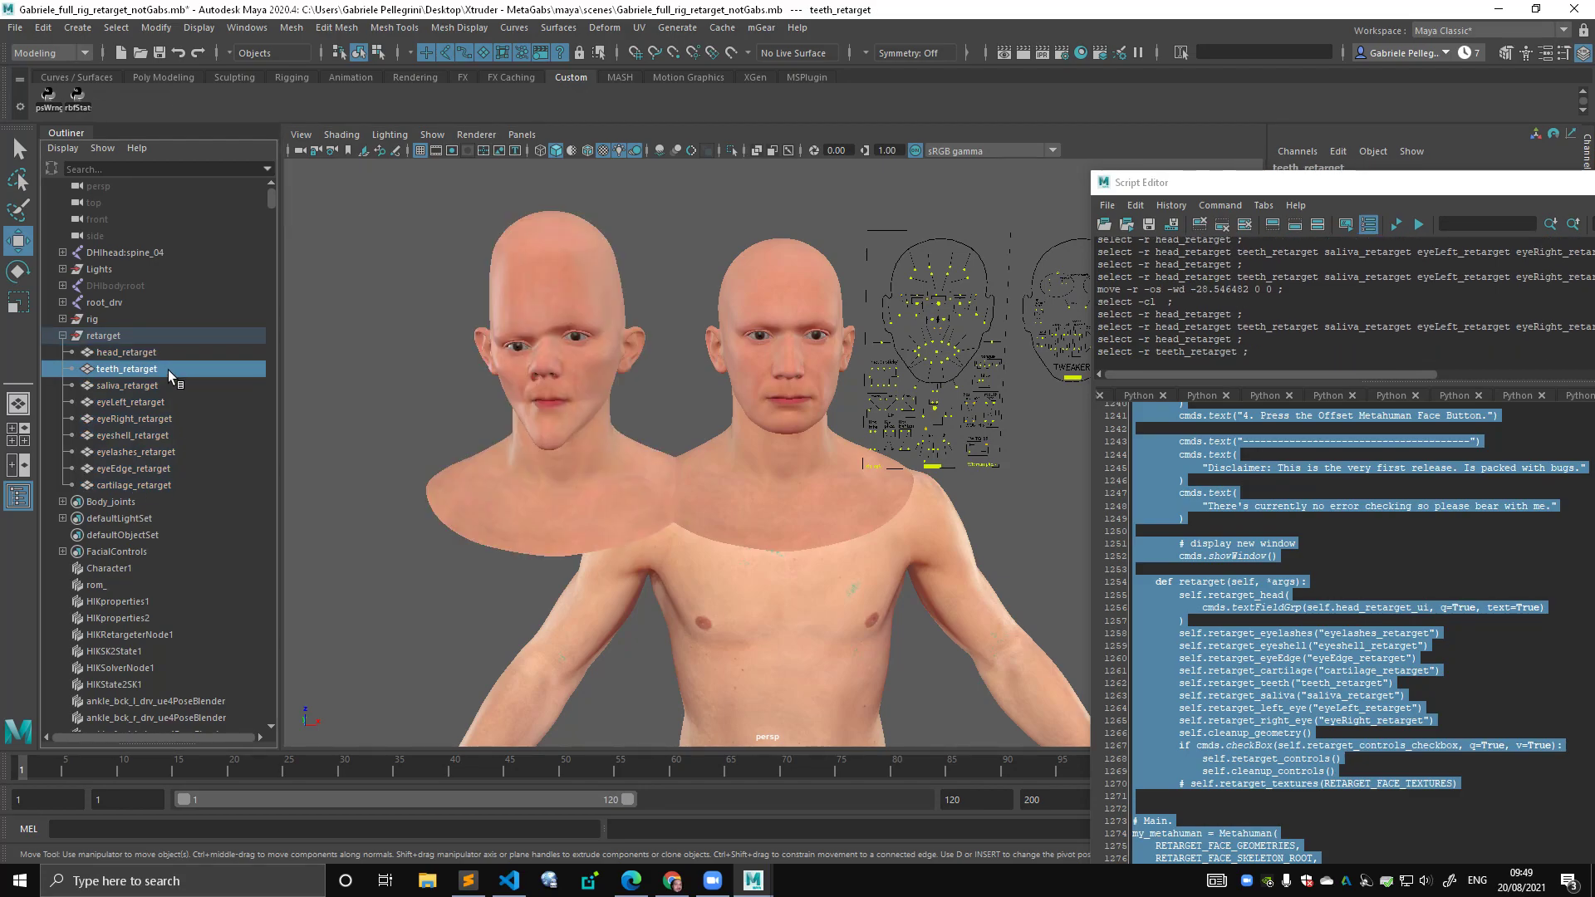
pyautogui.click(158, 352)
pyautogui.click(158, 385)
pyautogui.click(153, 369)
pyautogui.click(149, 386)
pyautogui.click(146, 402)
pyautogui.click(143, 418)
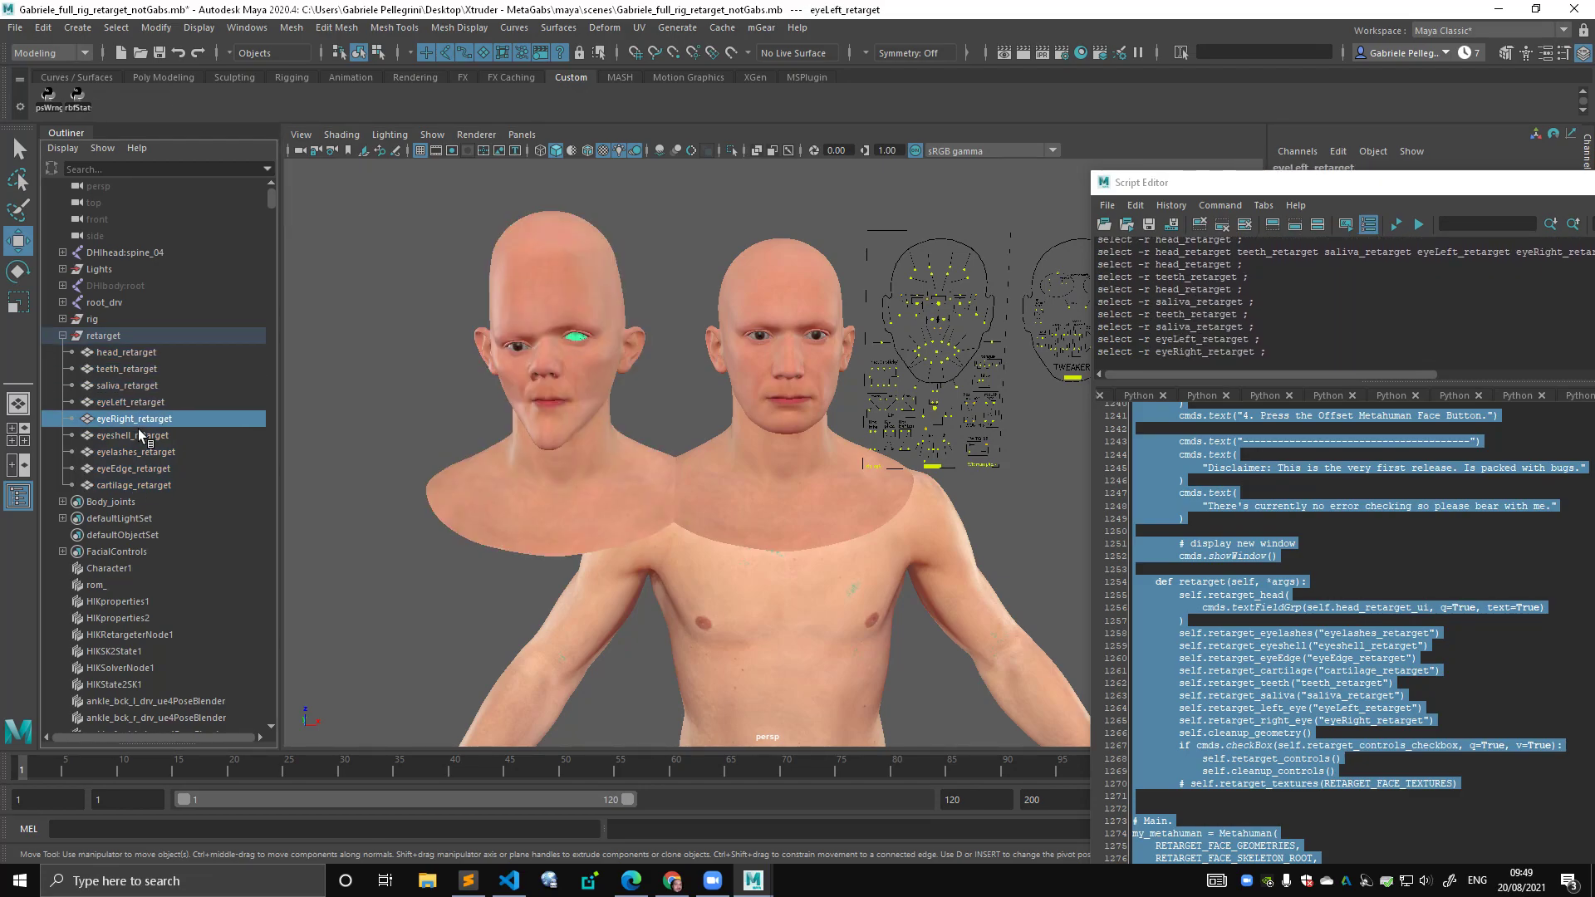
pyautogui.click(138, 435)
pyautogui.click(136, 452)
pyautogui.click(134, 469)
pyautogui.click(143, 485)
pyautogui.keyDown('alt'); pyautogui.moveTo(548, 499); pyautogui.dragTo(627, 440, button='right'); pyautogui.keyUp('alt')
pyautogui.hotkey('ctrl', 'z')
pyautogui.hotkey('ctrl', 'z')
pyautogui.hotkey('ctrl', 'z')
pyautogui.hotkey('ctrl', 'z')
pyautogui.hotkey('ctrl', 'z')
pyautogui.hotkey('ctrl', 'z')
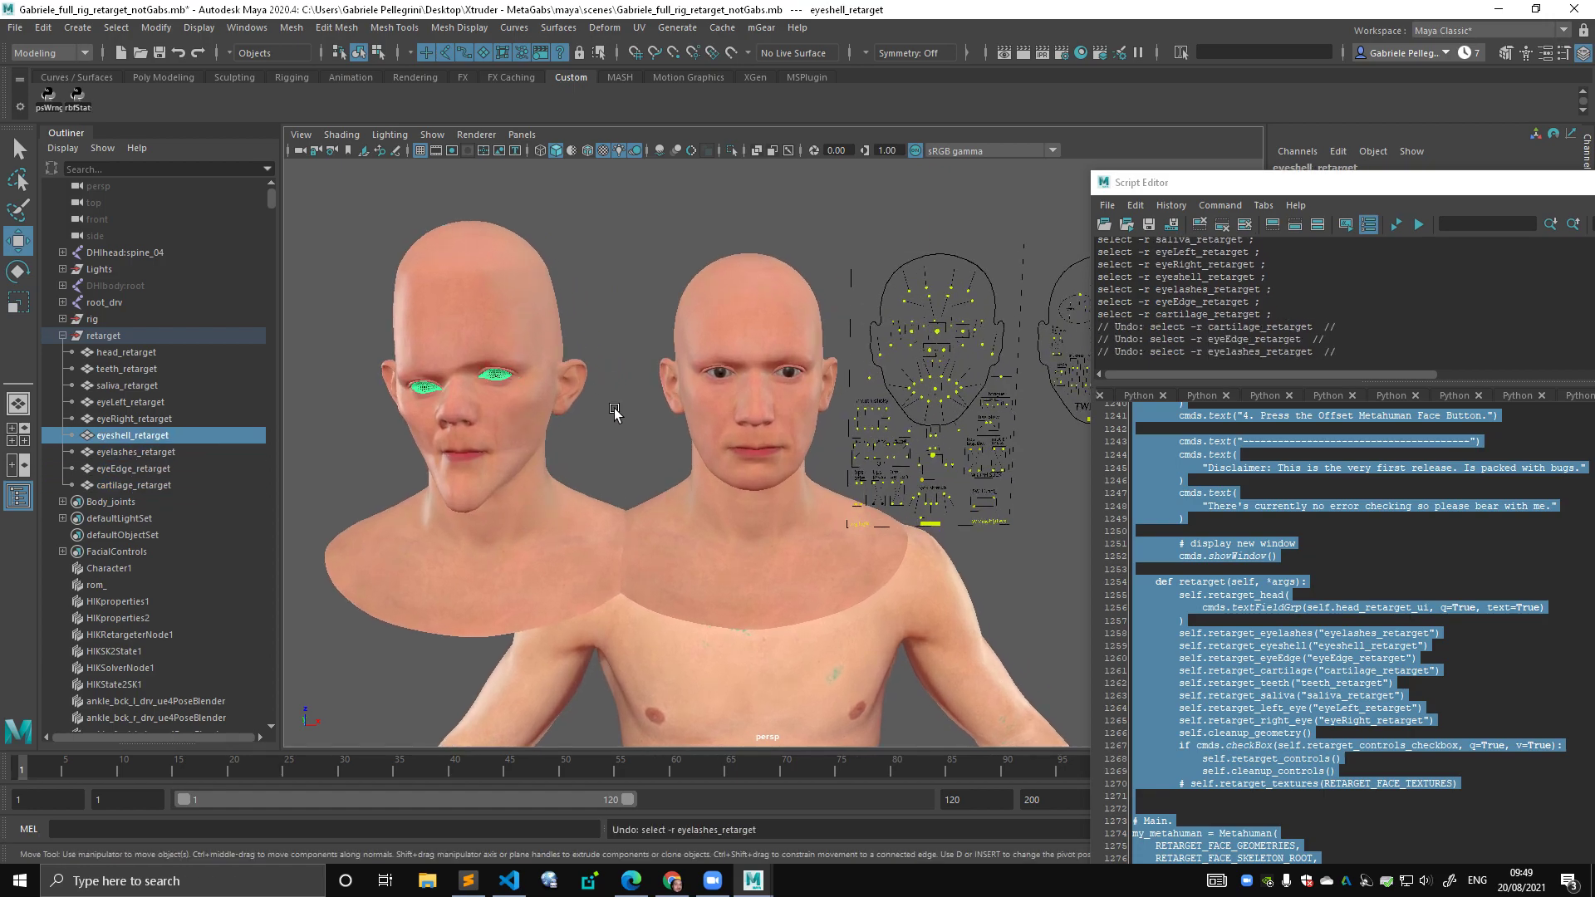
pyautogui.hotkey('ctrl', 'z')
pyautogui.hotkey('ctrl', 'z')
pyautogui.hotkey('ctrl', 'z')
pyautogui.hotkey('ctrl', 'z')
pyautogui.hotkey('ctrl', 'z')
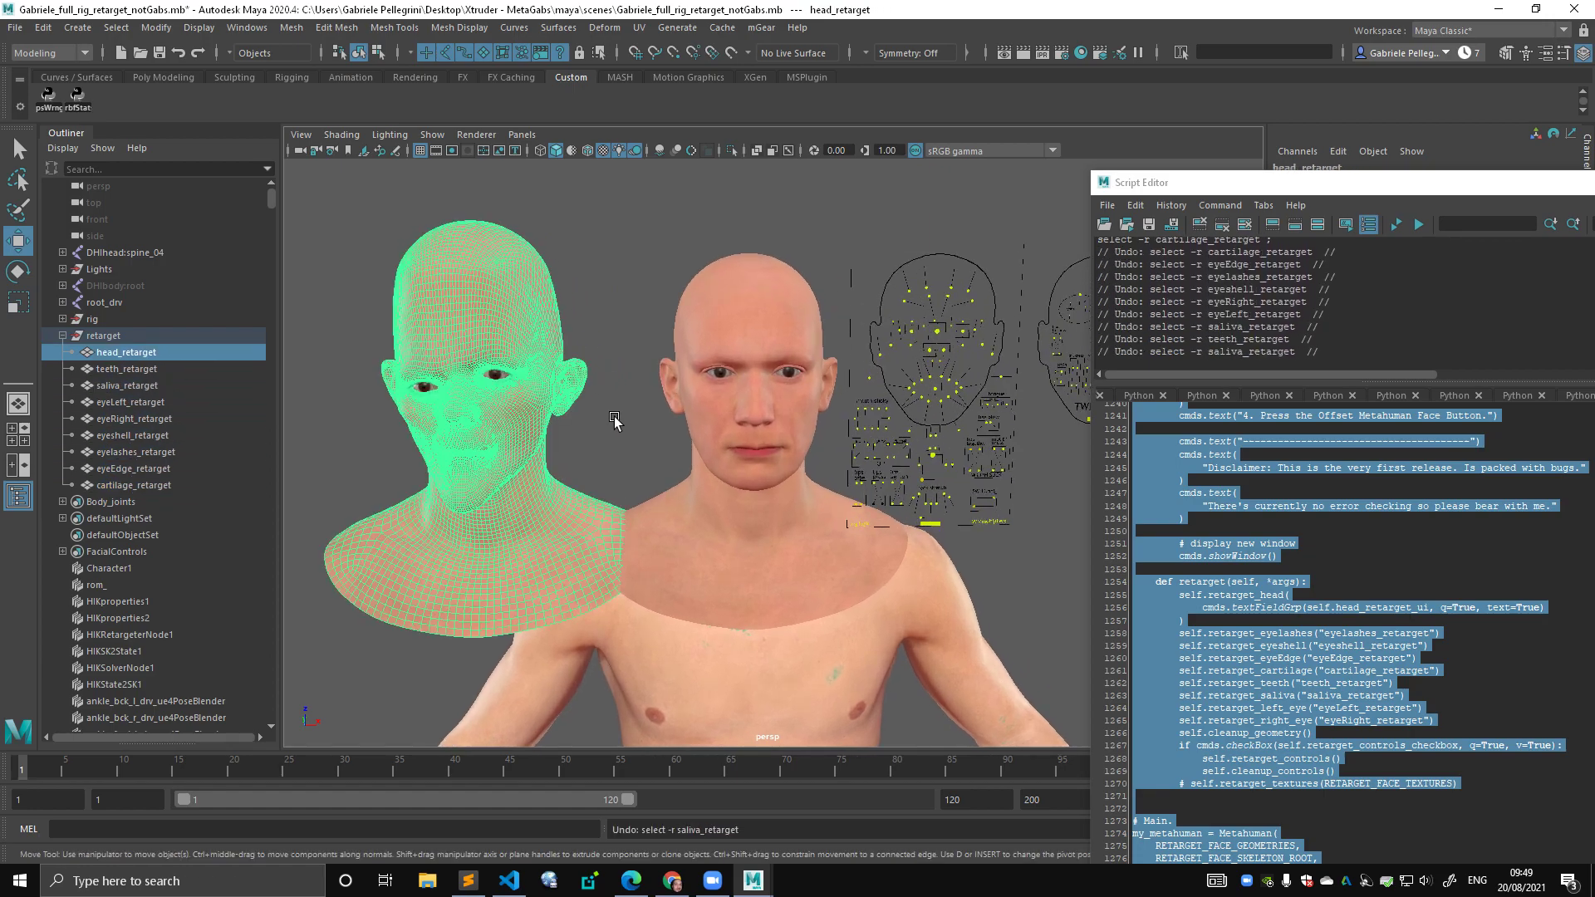
pyautogui.hotkey('ctrl', 'z')
pyautogui.click(146, 353)
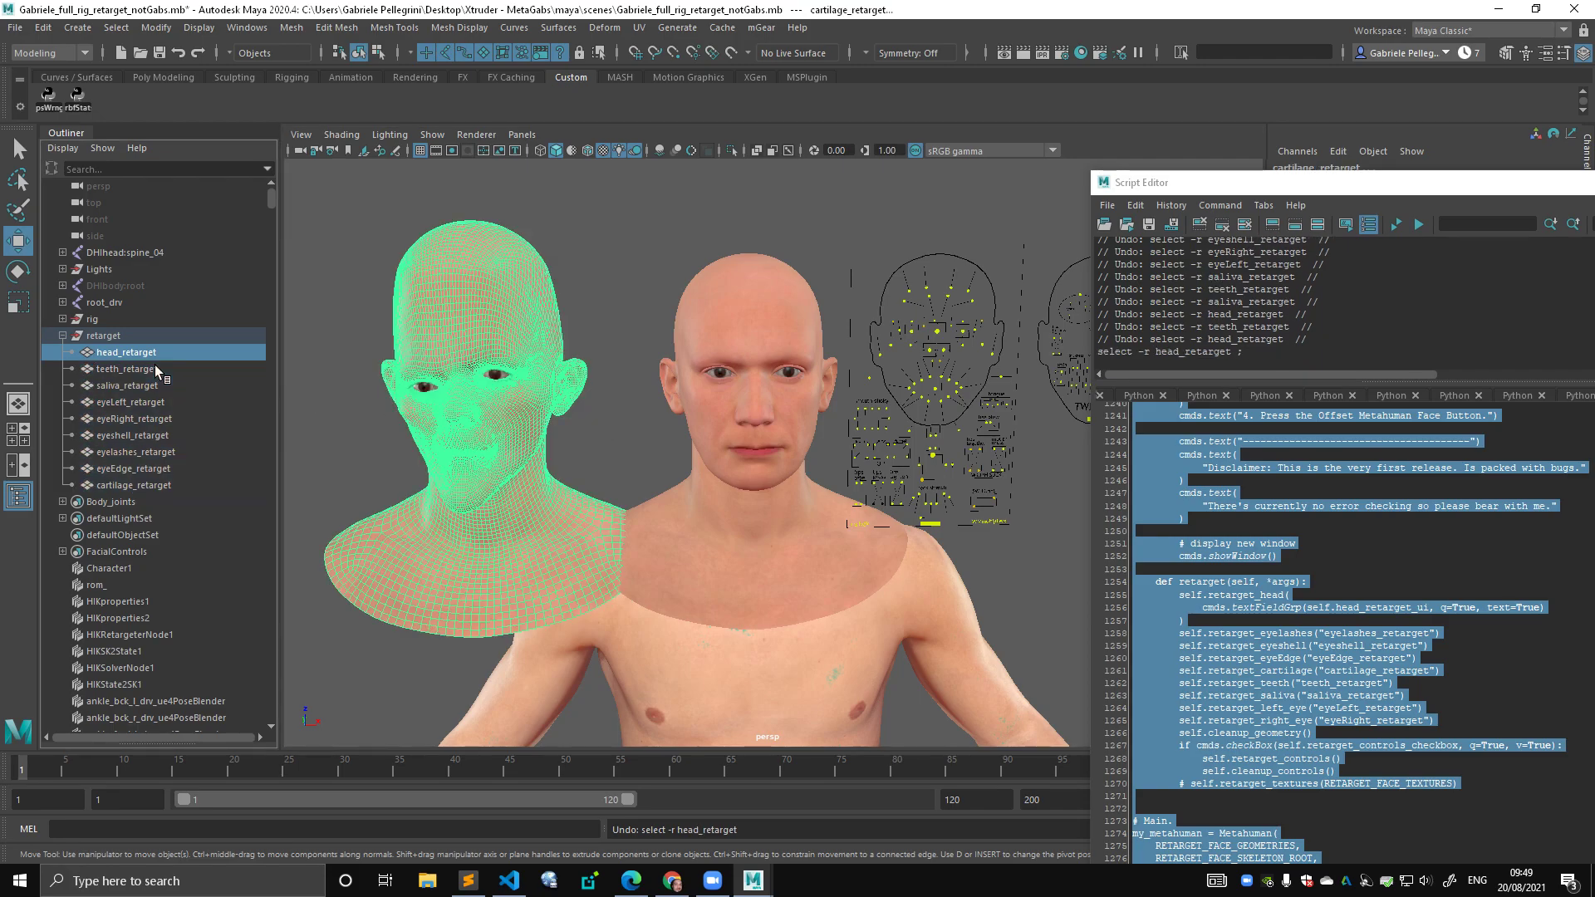
pyautogui.click(712, 341)
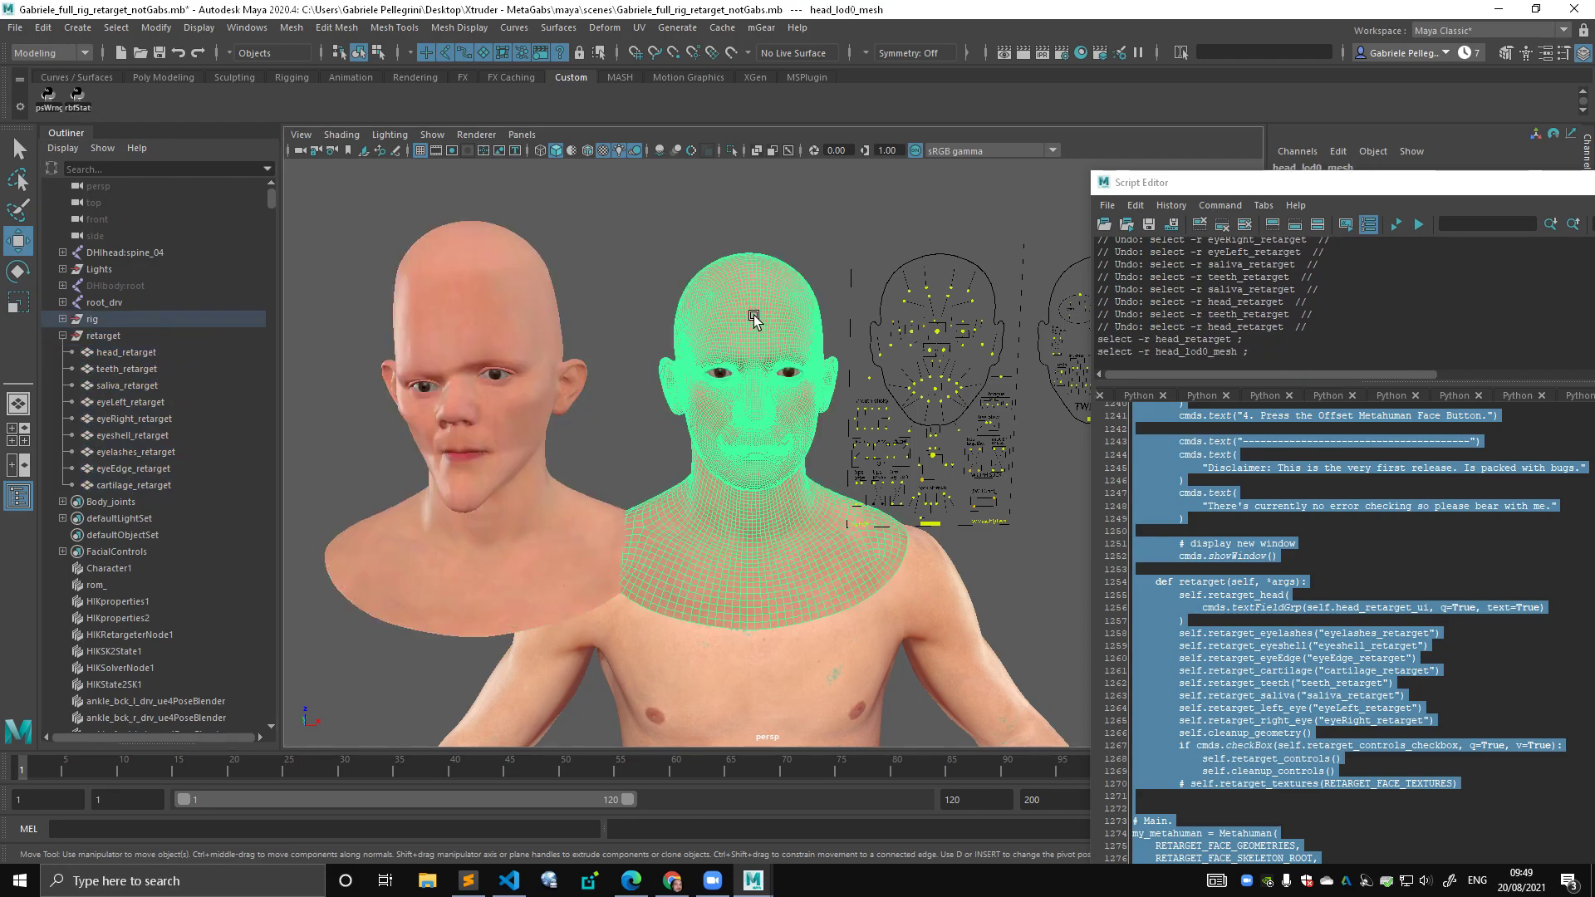
pyautogui.click(63, 319)
pyautogui.click(72, 336)
pyautogui.click(82, 352)
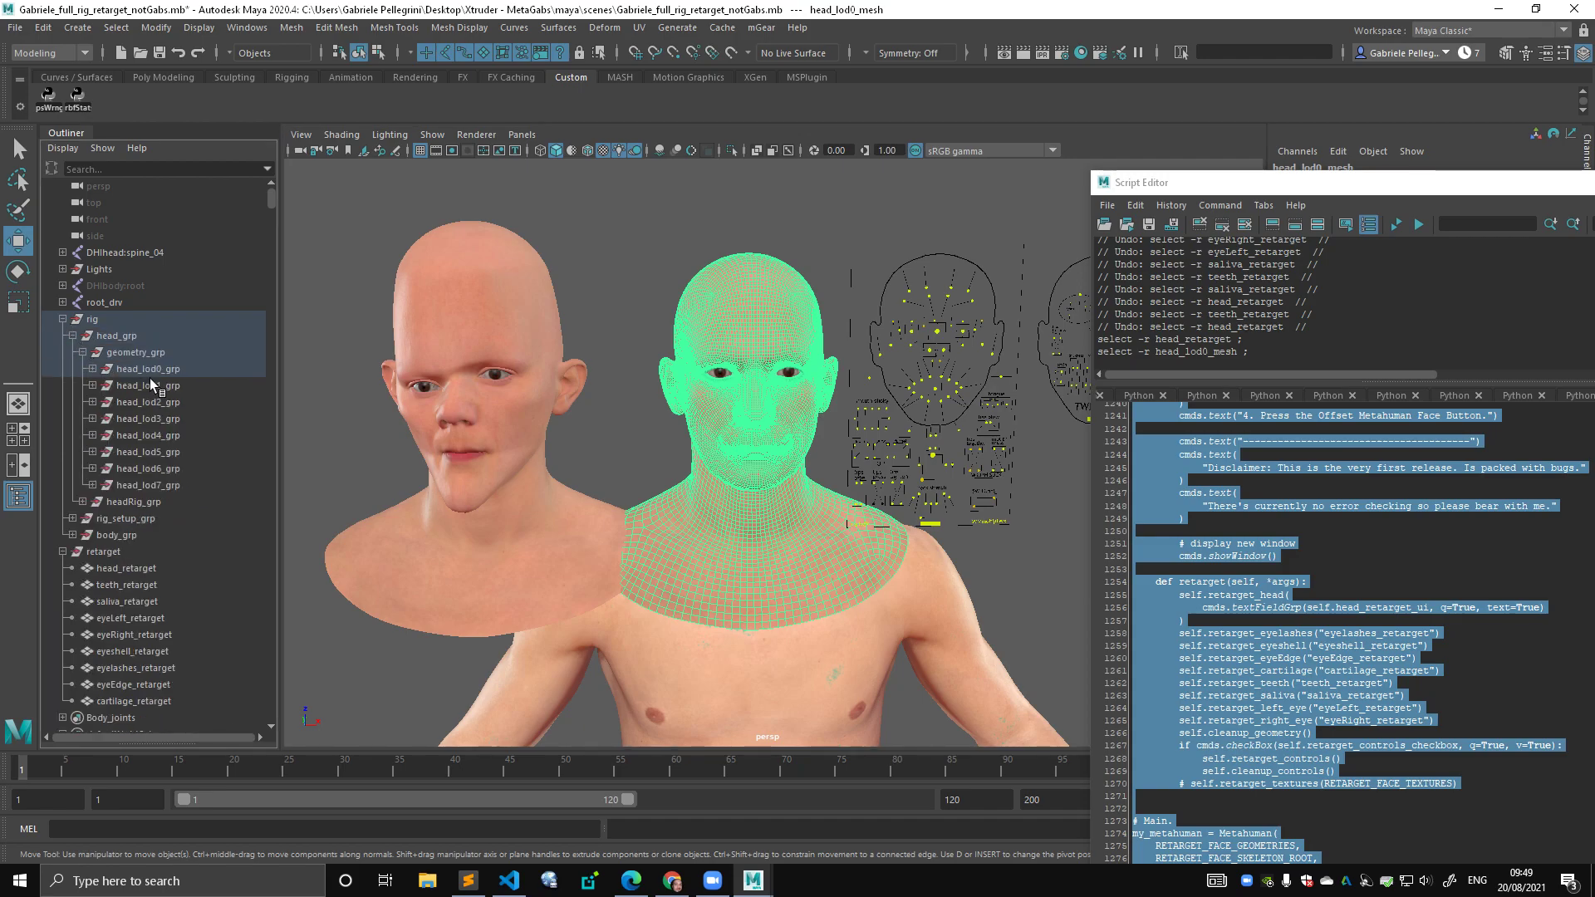
pyautogui.click(92, 369)
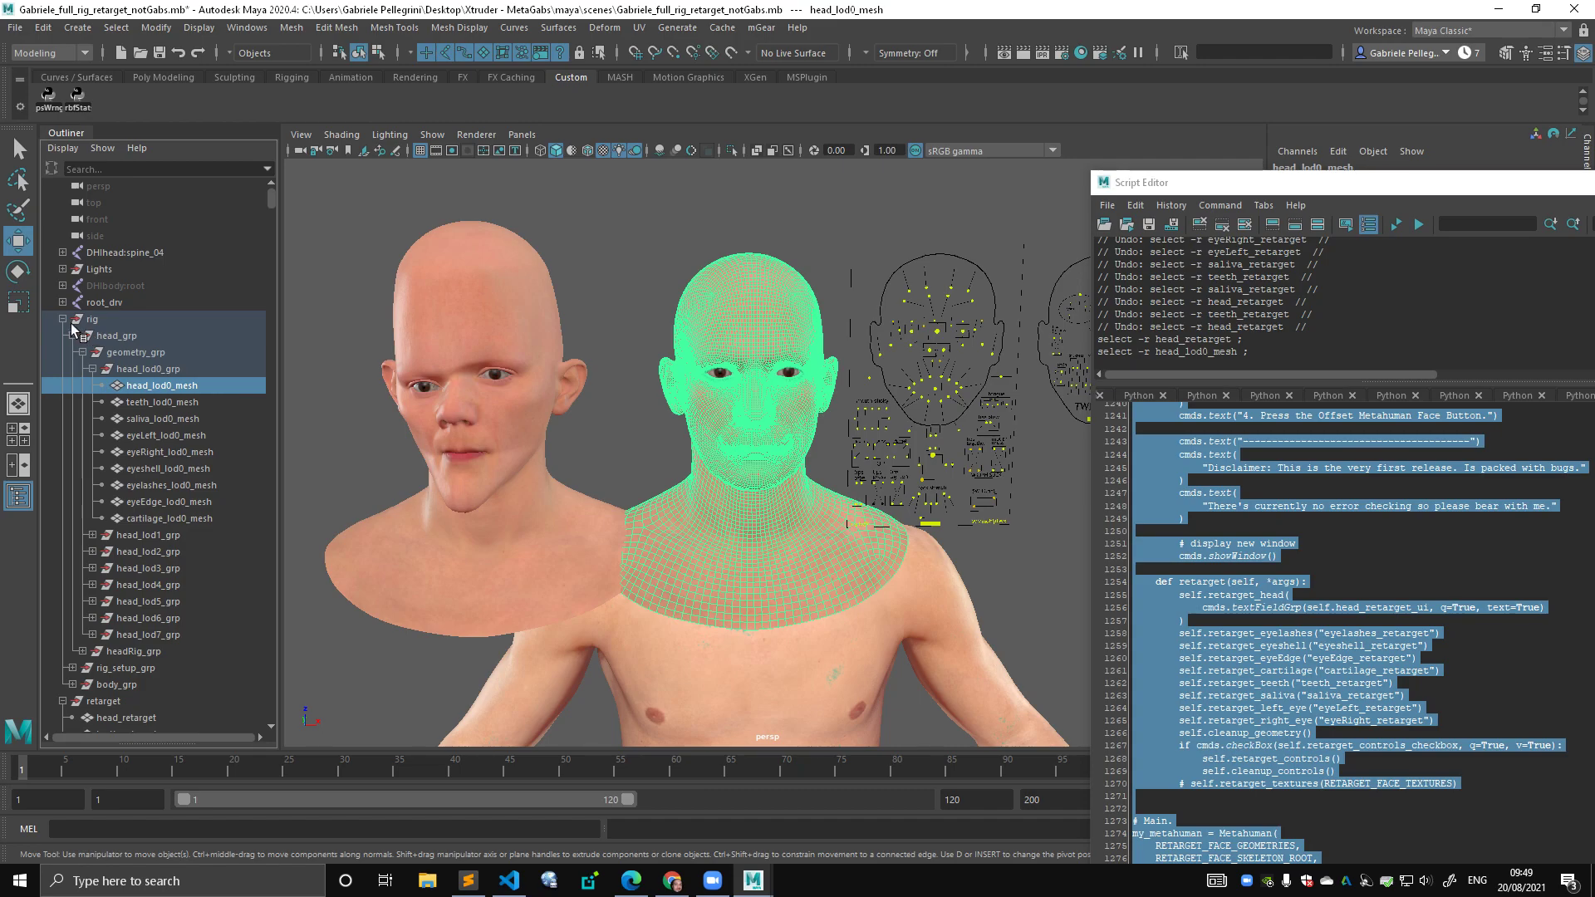
pyautogui.click(155, 389)
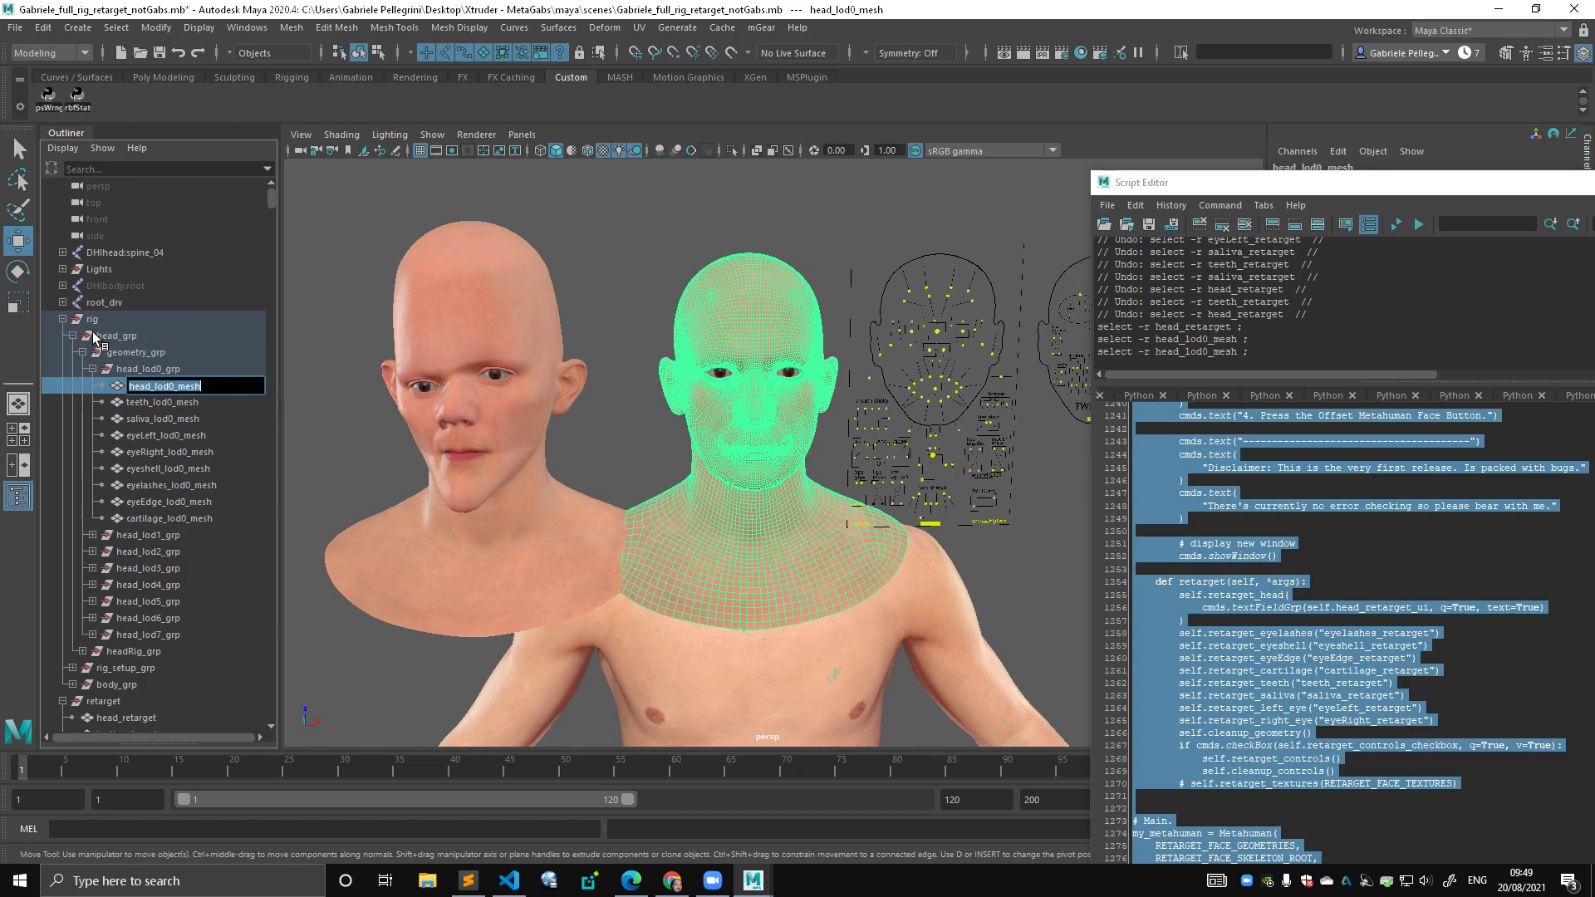
pyautogui.click(64, 319)
pyautogui.click(129, 353)
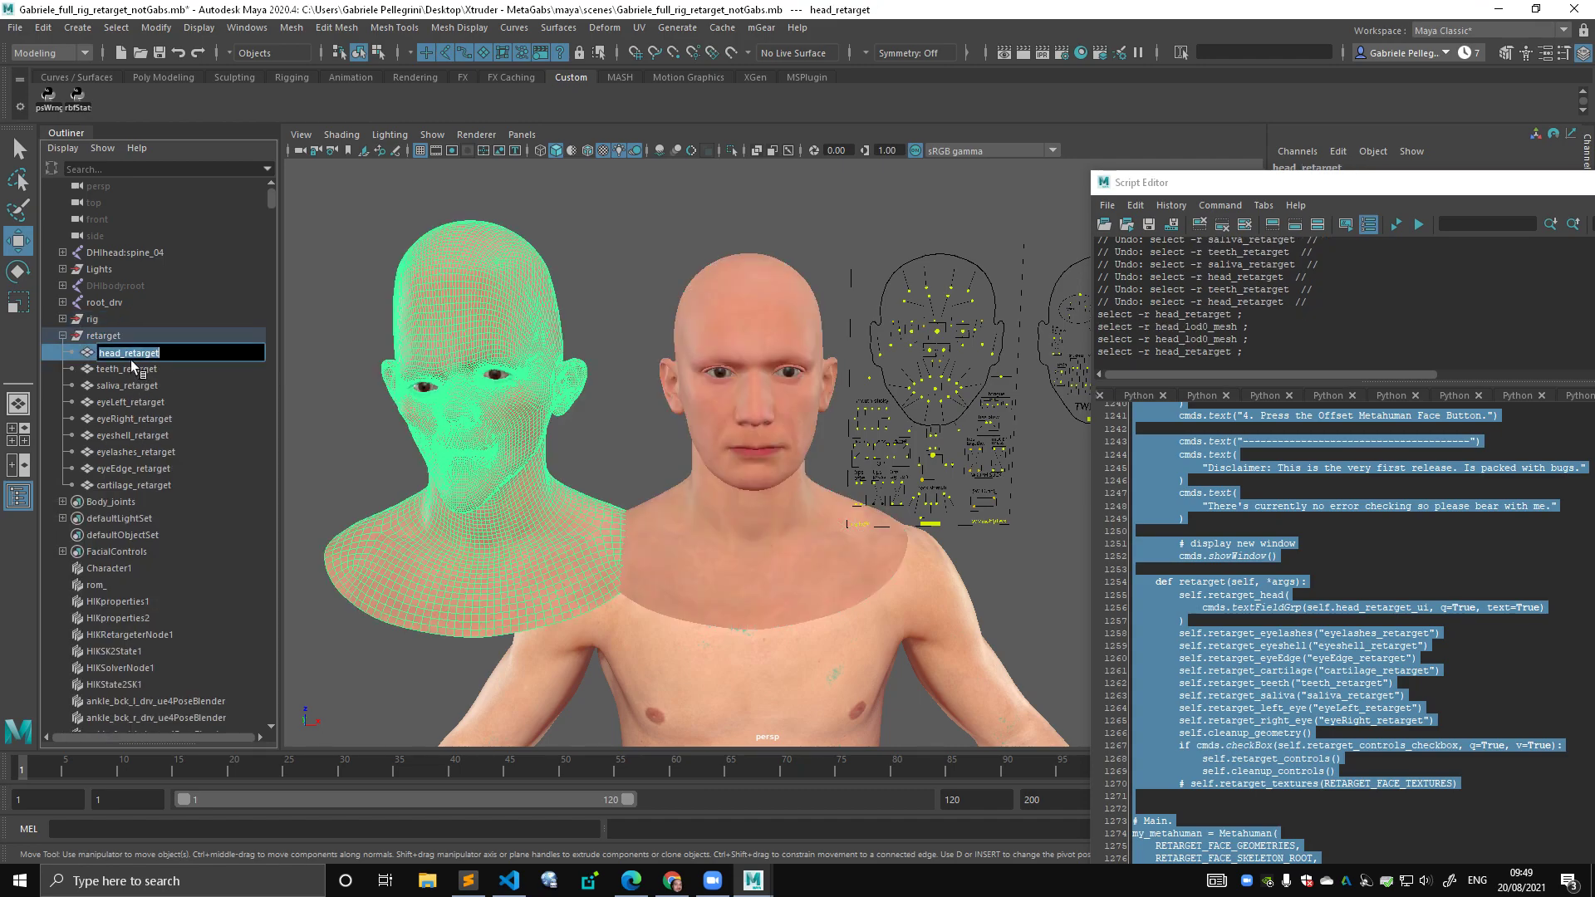
pyautogui.doubleClick(196, 354)
pyautogui.click(135, 356)
pyautogui.moveTo(165, 364); pyautogui.dragTo(208, 365)
pyautogui.write('lod0')
pyautogui.press('Escape')
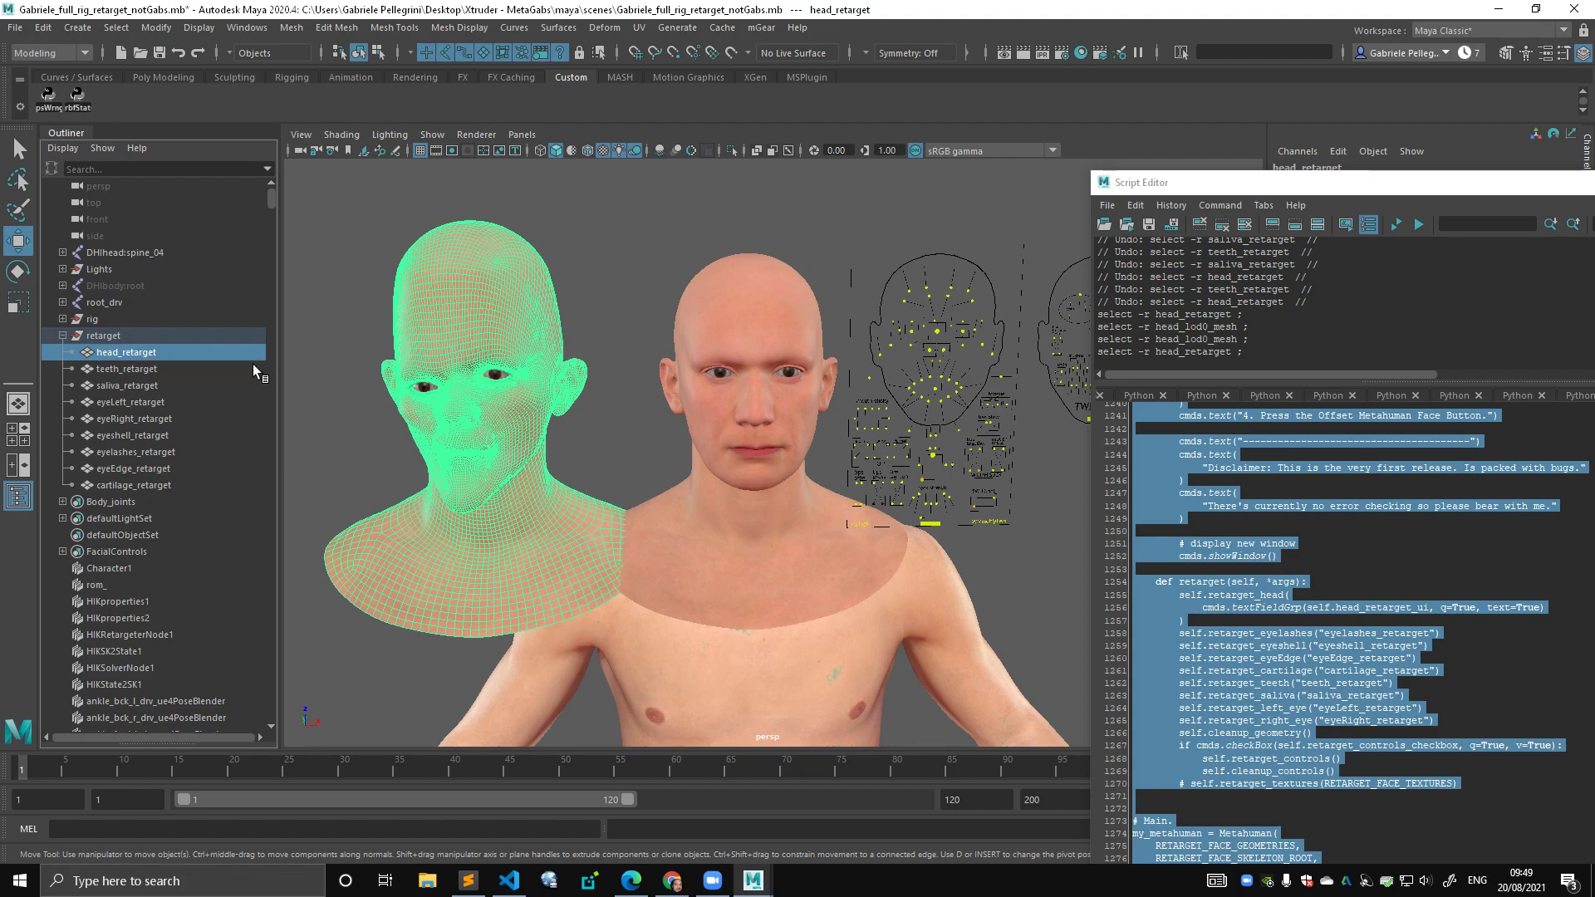
pyautogui.scroll(-2, 588, 350)
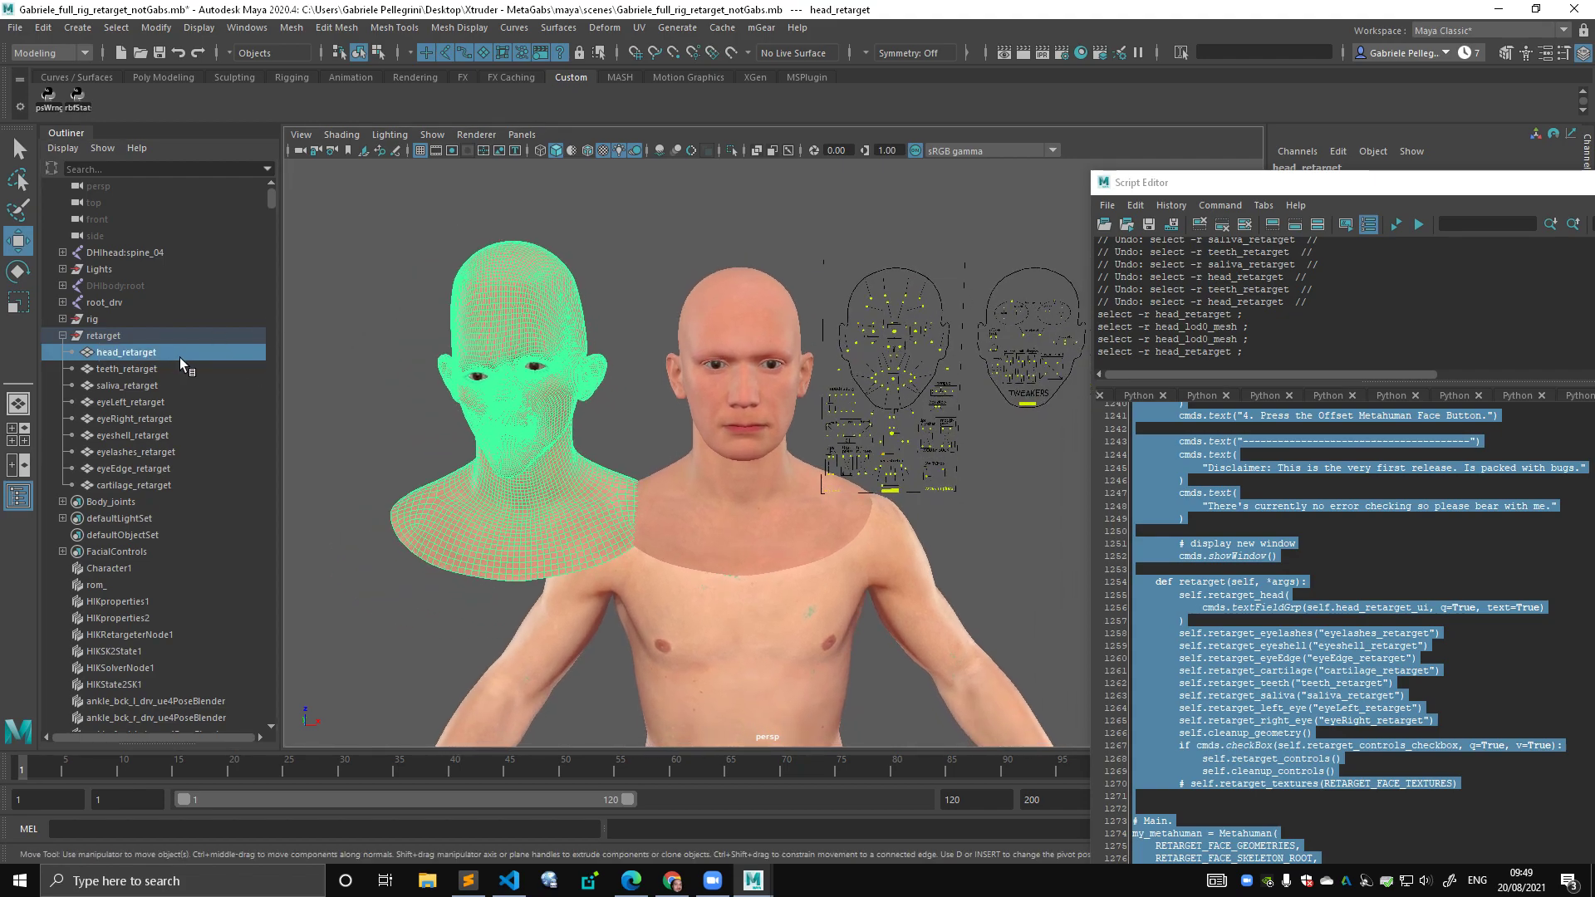
# Step: Set Translate X of the nine retarget meshes to 0, placing them over the head
pyautogui.keyDown('shift'); pyautogui.click(182, 485); pyautogui.keyUp('shift')
pyautogui.moveTo(1279, 180); pyautogui.dragTo(1267, 358)
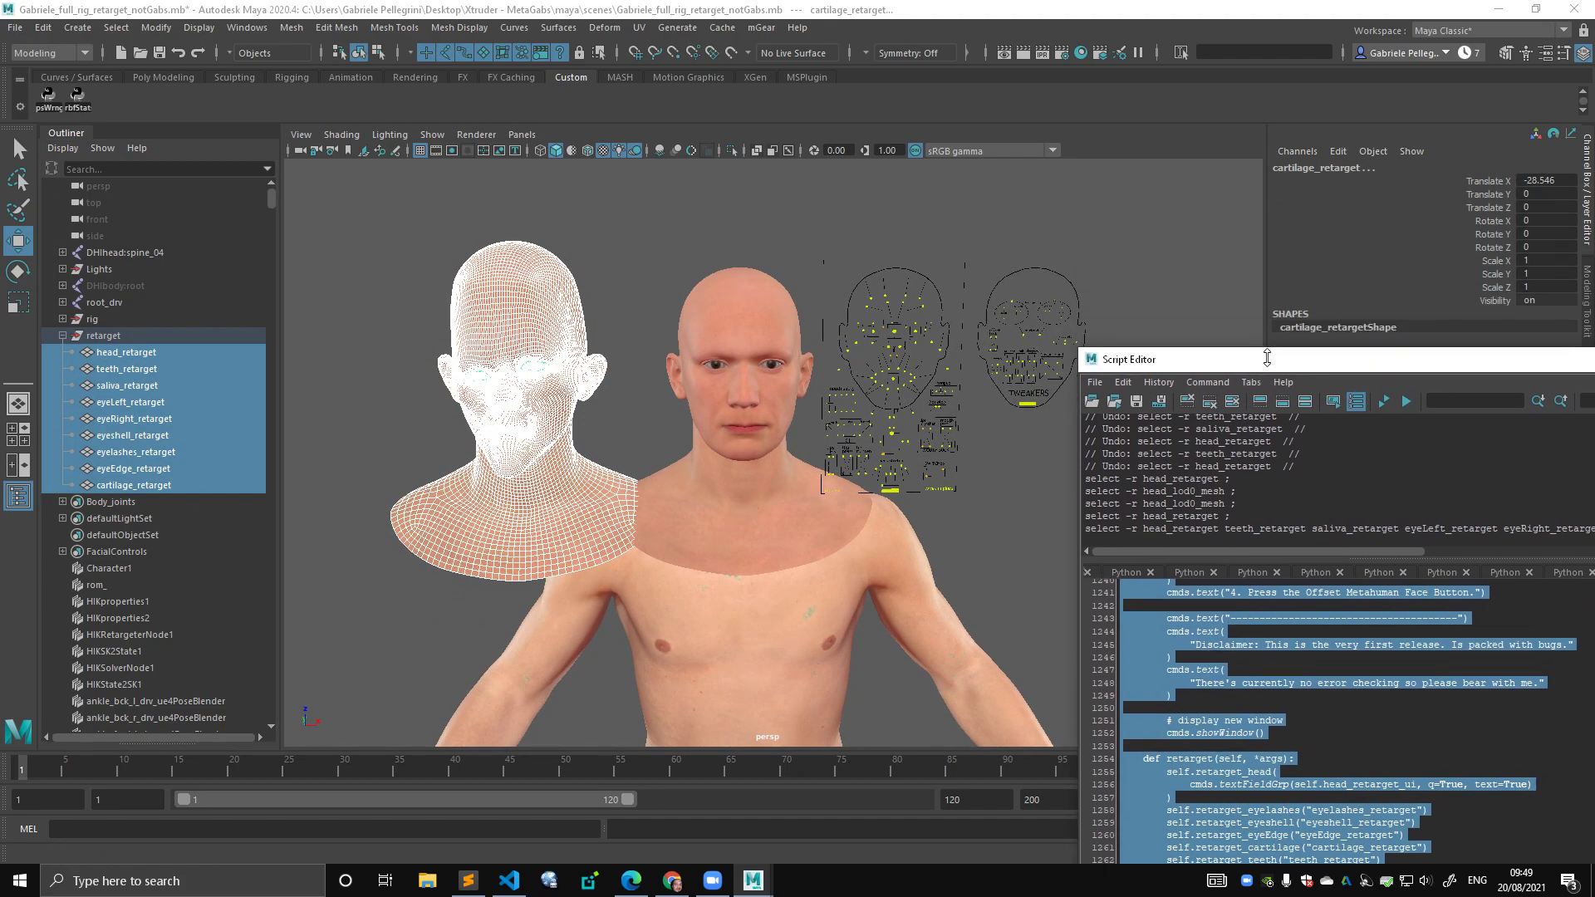
pyautogui.click(1543, 184)
pyautogui.write('0')
pyautogui.press('Return')
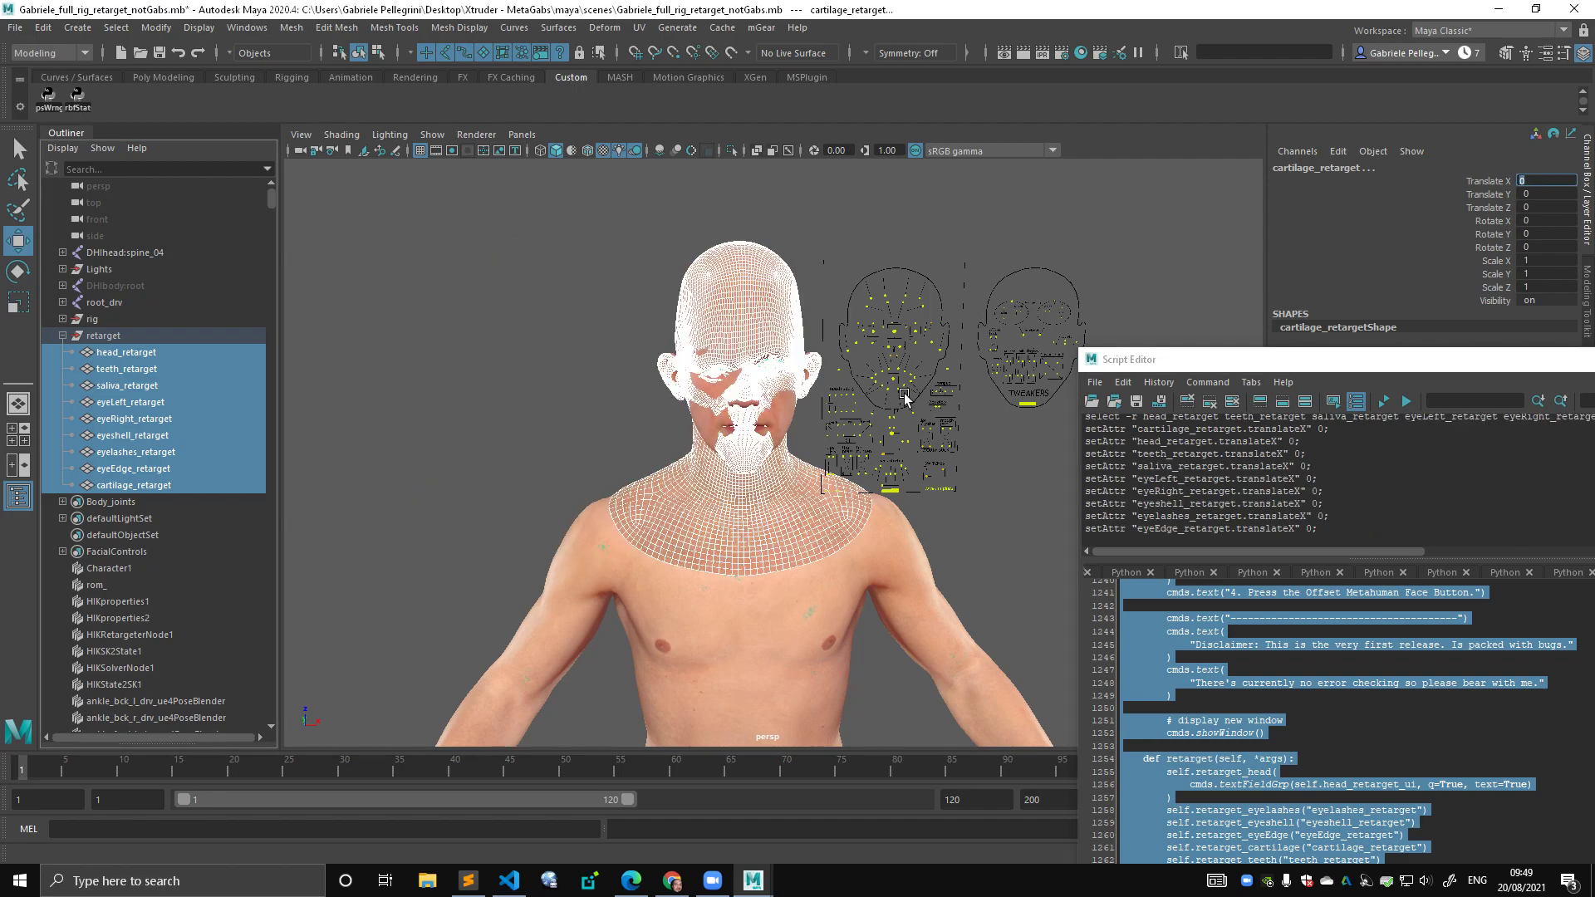
# Step: Frame the head and control boards close up, seen slightly from the right
pyautogui.keyDown('alt'); pyautogui.moveTo(906, 399); pyautogui.dragTo(634, 349, button='right'); pyautogui.keyUp('alt')
pyautogui.keyDown('alt'); pyautogui.moveTo(758, 420); pyautogui.dragTo(666, 373); pyautogui.keyUp('alt')
pyautogui.keyDown('alt'); pyautogui.moveTo(665, 374); pyautogui.dragTo(729, 337, button='right'); pyautogui.keyUp('alt')
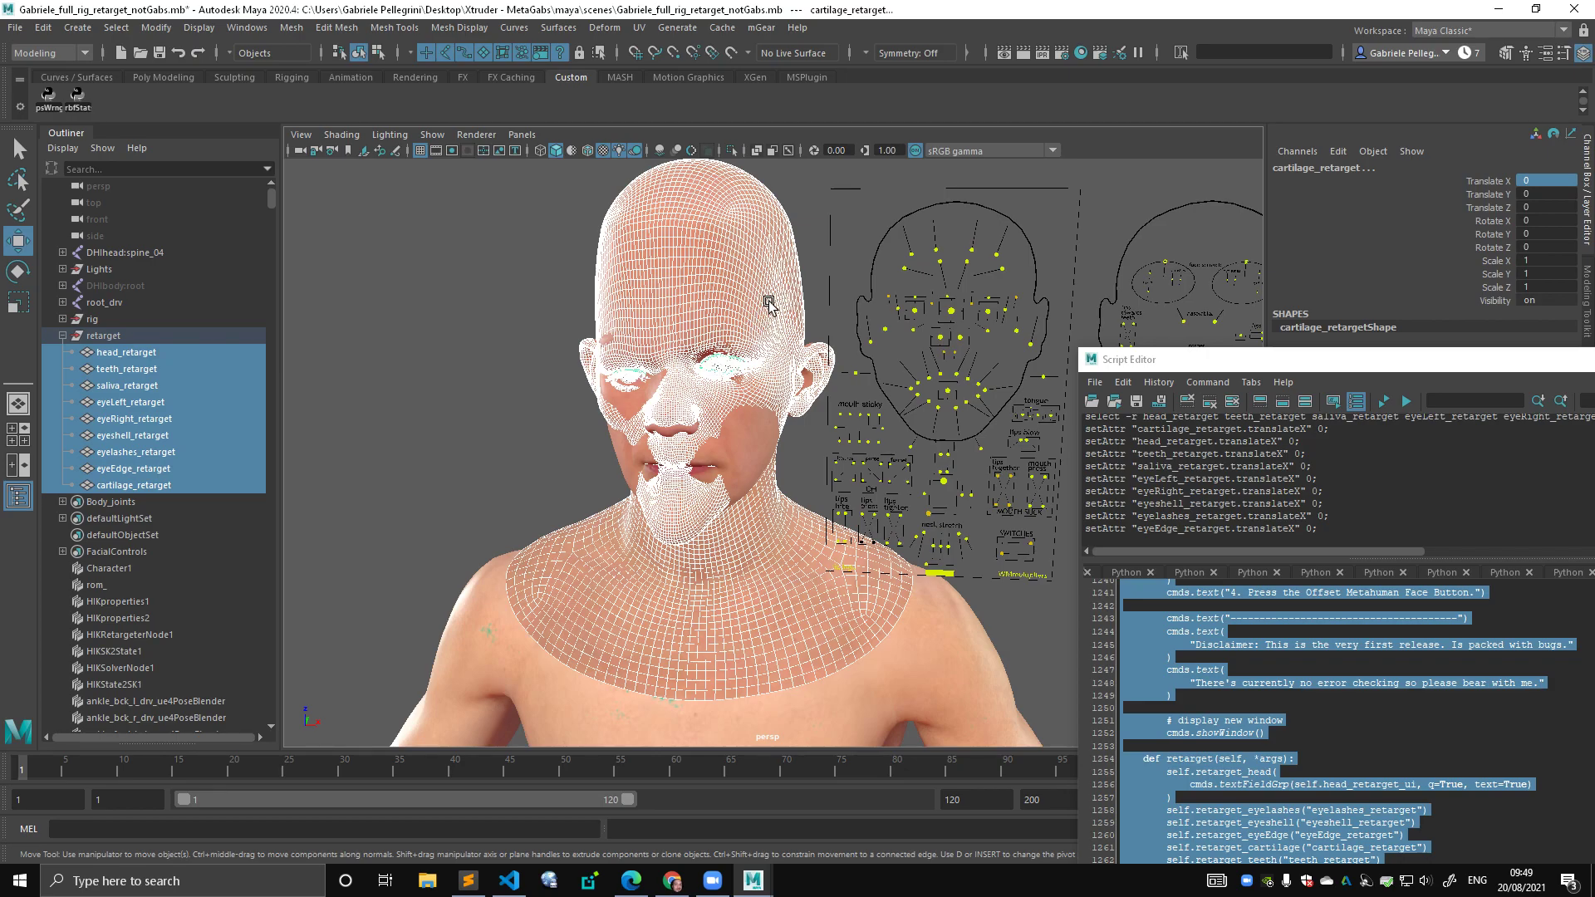
pyautogui.scroll(-2, 569, 416)
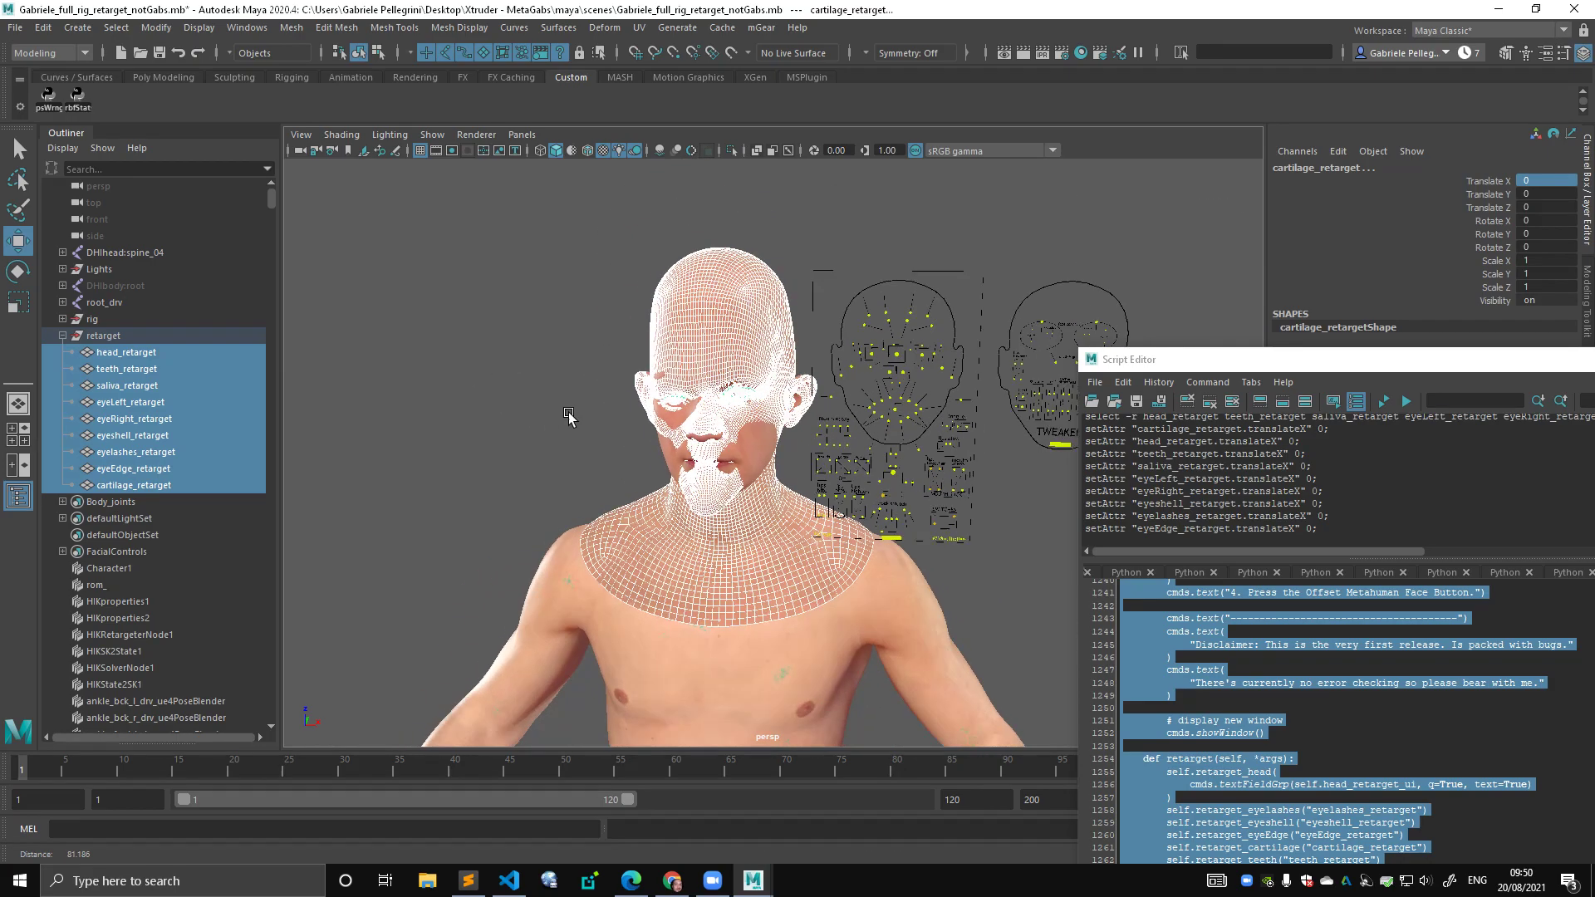
pyautogui.keyDown('alt'); pyautogui.moveTo(569, 415); pyautogui.dragTo(498, 406, button='middle'); pyautogui.keyUp('alt')
pyautogui.keyDown('alt'); pyautogui.moveTo(499, 405); pyautogui.dragTo(766, 402, button='right'); pyautogui.keyUp('alt')
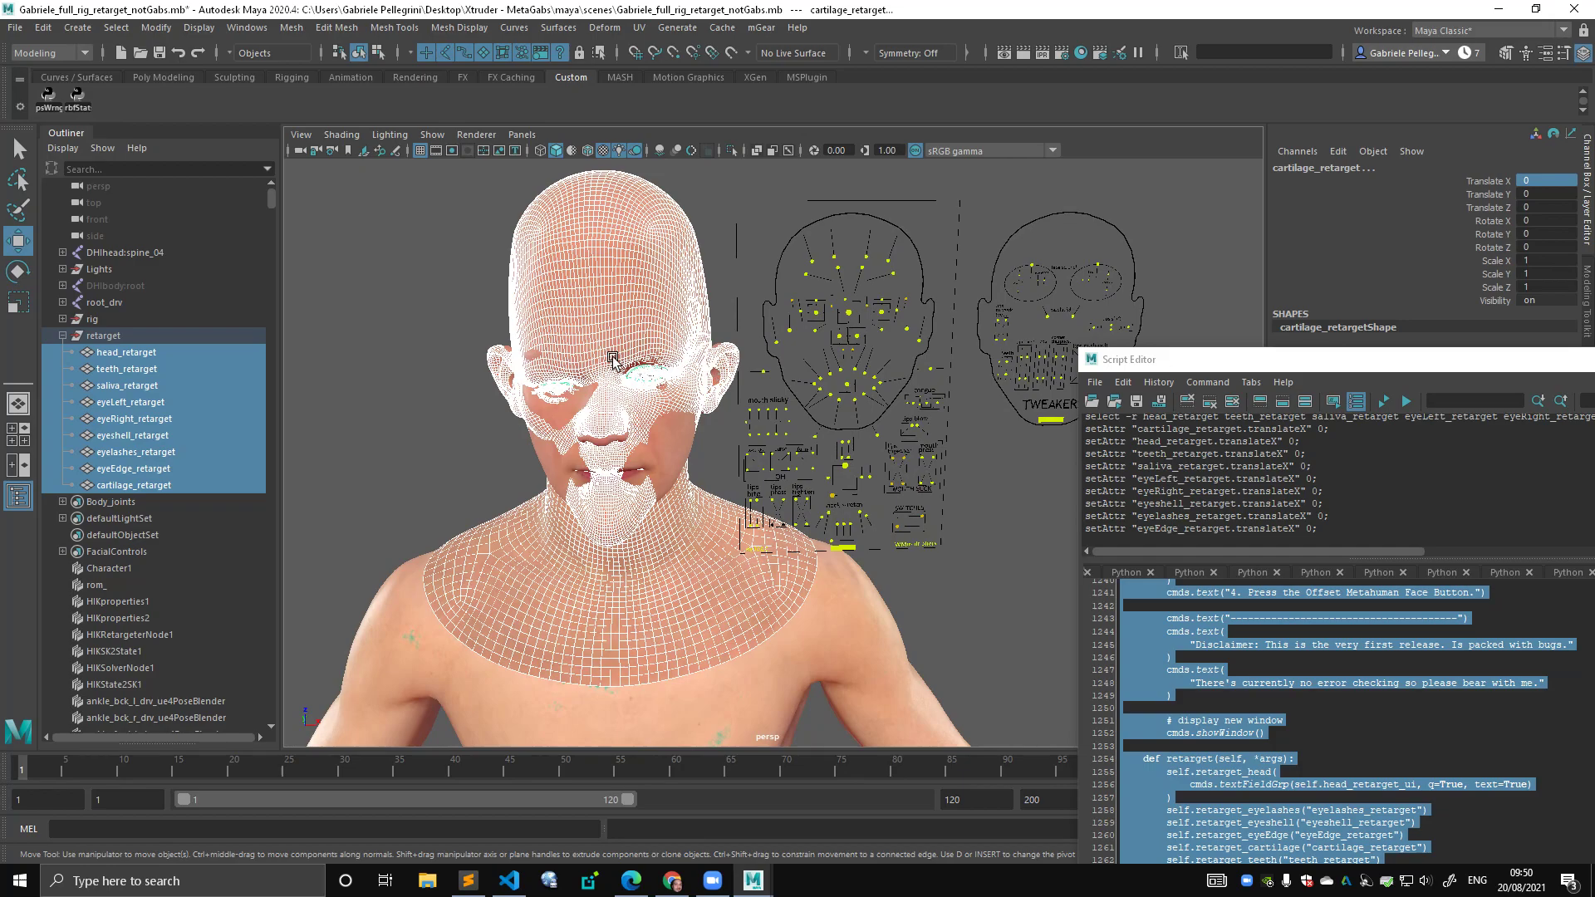
# Step: Deselect the retarget meshes and orbit around the shaded head
pyautogui.click(393, 275)
pyautogui.keyDown('alt'); pyautogui.moveTo(371, 298); pyautogui.dragTo(457, 303); pyautogui.keyUp('alt')
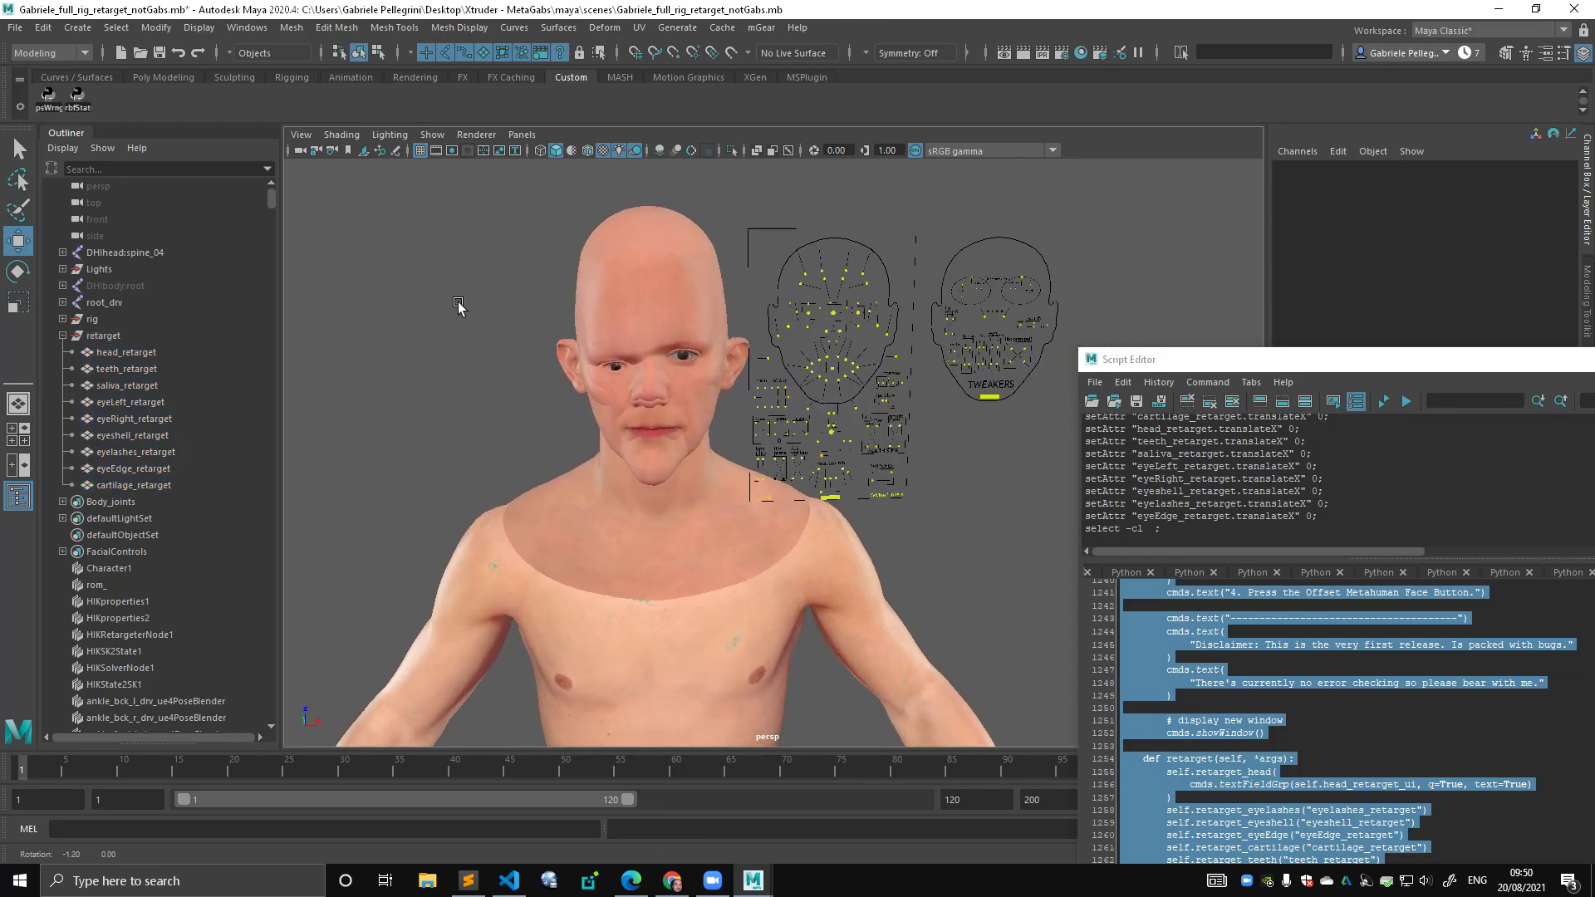
pyautogui.scroll(2, 627, 276)
pyautogui.moveTo(679, 342)
pyautogui.keyDown('alt'); pyautogui.mouseDown()
pyautogui.moveTo(588, 344)
pyautogui.moveTo(624, 363)
pyautogui.moveTo(655, 363)
pyautogui.moveTo(665, 332)
pyautogui.moveTo(674, 342)
pyautogui.moveTo(648, 345)
pyautogui.mouseUp(); pyautogui.keyUp('alt')
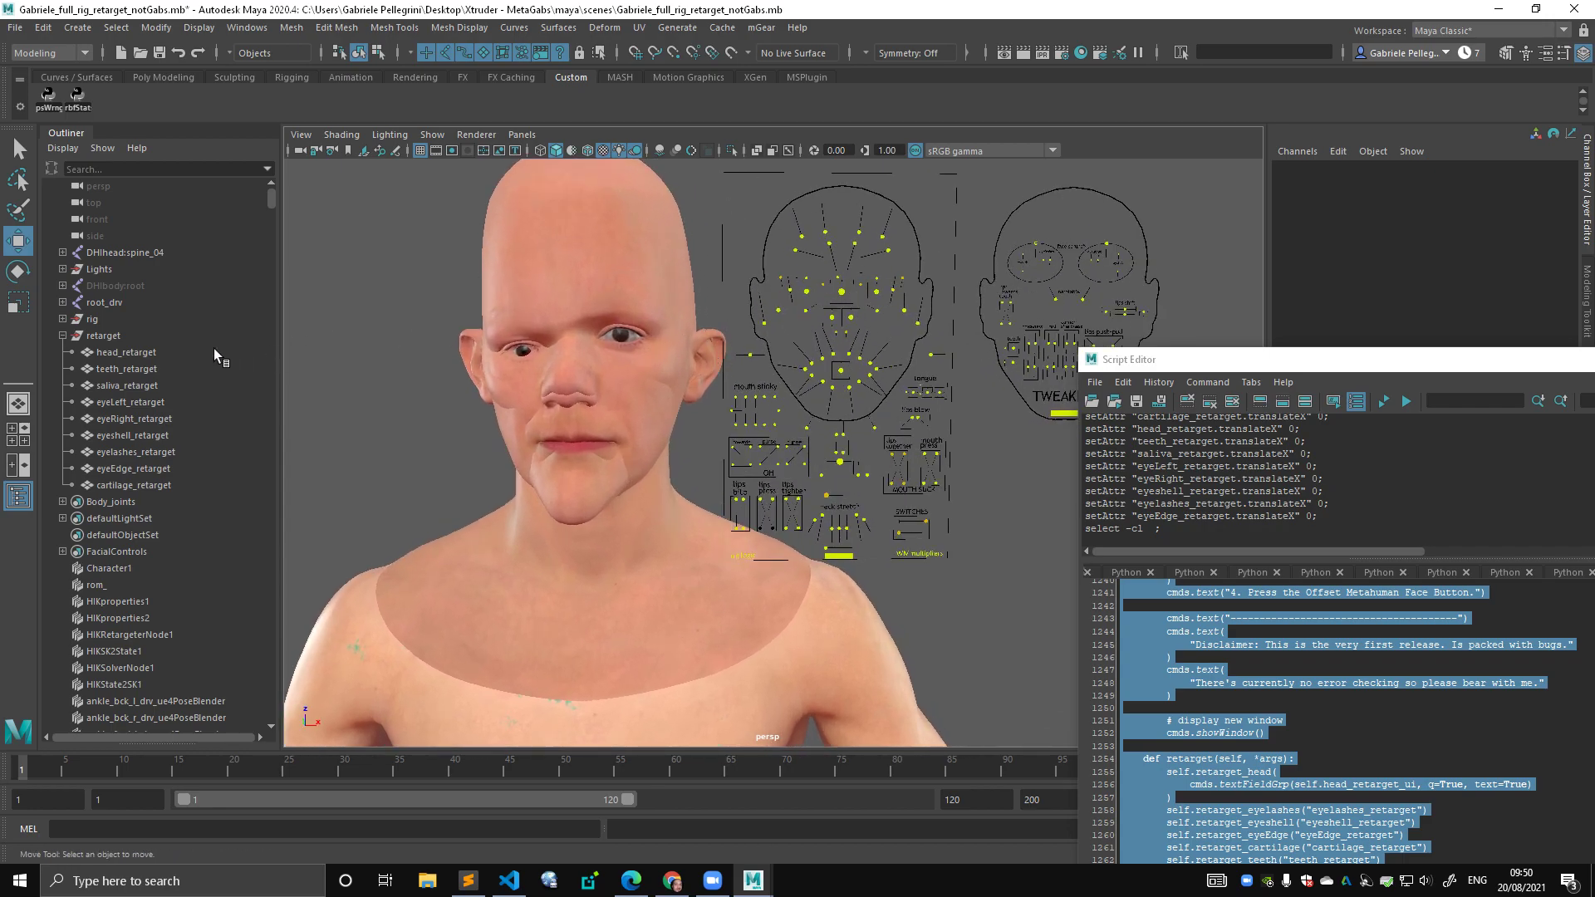
# Step: Reframe the head slightly further out and raise the Script Editor window
pyautogui.click(127, 352)
pyautogui.keyDown('shift'); pyautogui.click(166, 485); pyautogui.keyUp('shift')
pyautogui.click(312, 455)
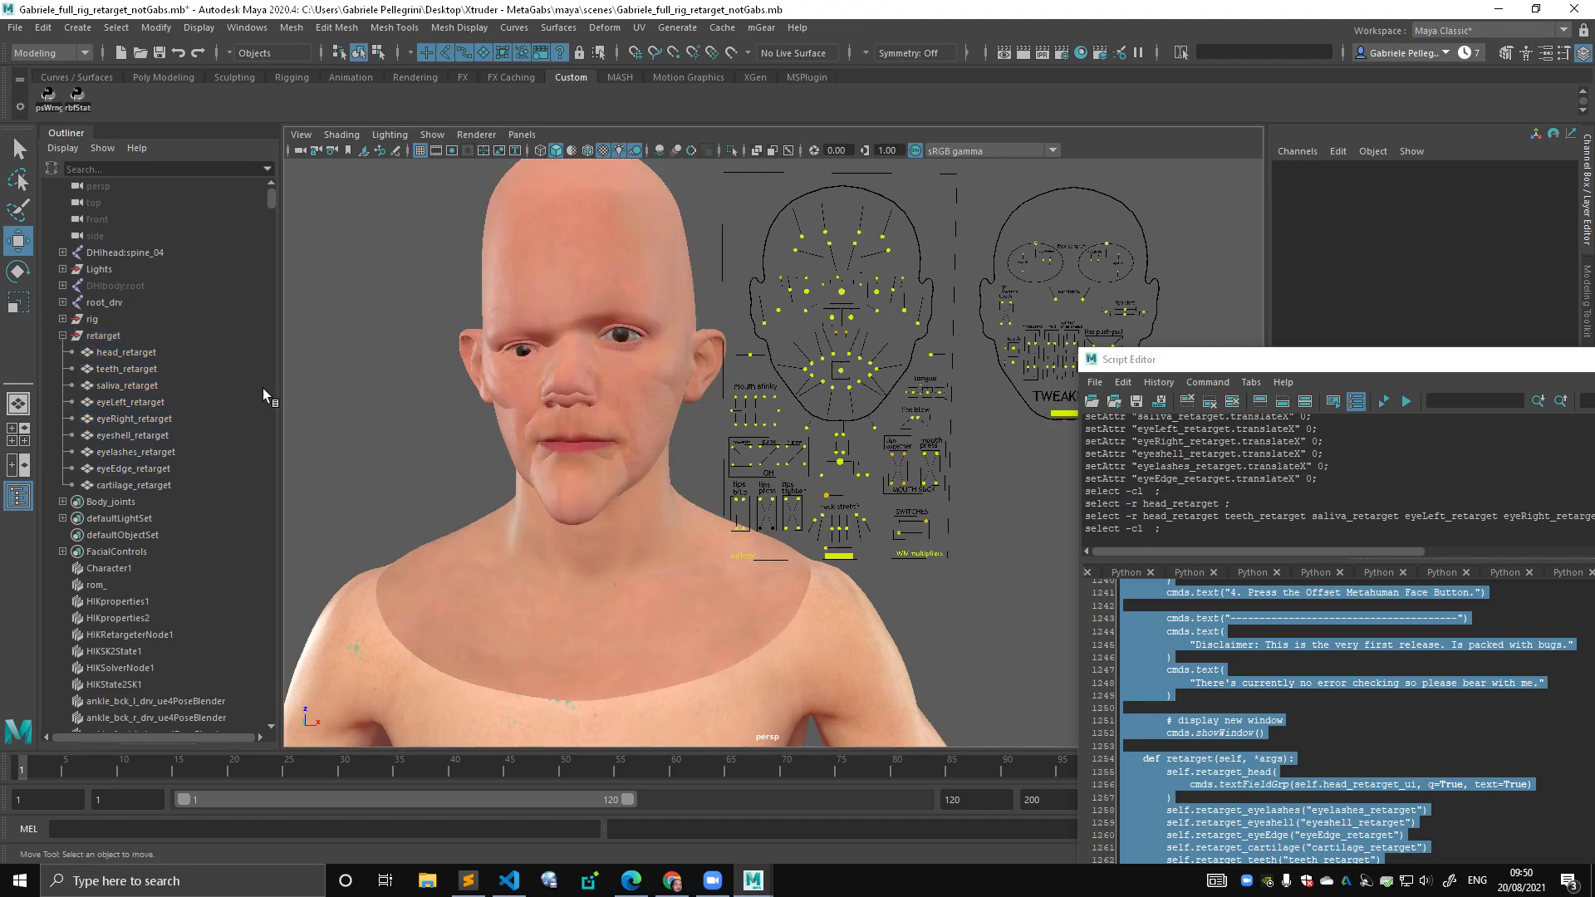
pyautogui.keyDown('alt'); pyautogui.moveTo(560, 435); pyautogui.dragTo(573, 349, button='right'); pyautogui.keyUp('alt')
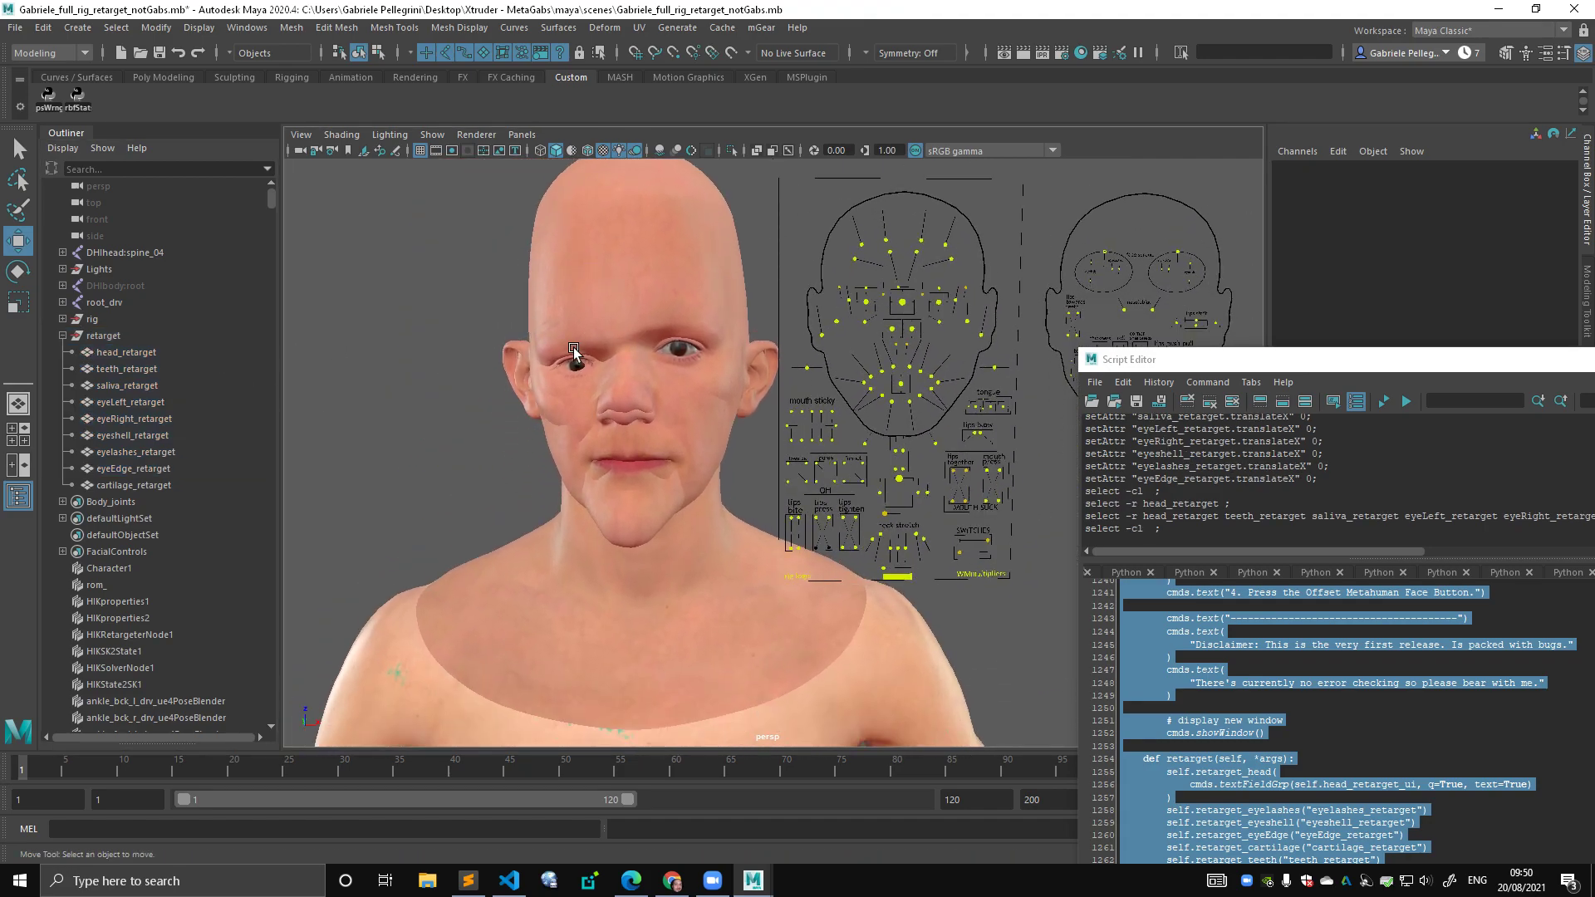
pyautogui.keyDown('alt'); pyautogui.moveTo(724, 347); pyautogui.dragTo(620, 392, button='right'); pyautogui.keyUp('alt')
pyautogui.keyDown('alt'); pyautogui.moveTo(620, 392); pyautogui.dragTo(581, 392); pyautogui.keyUp('alt')
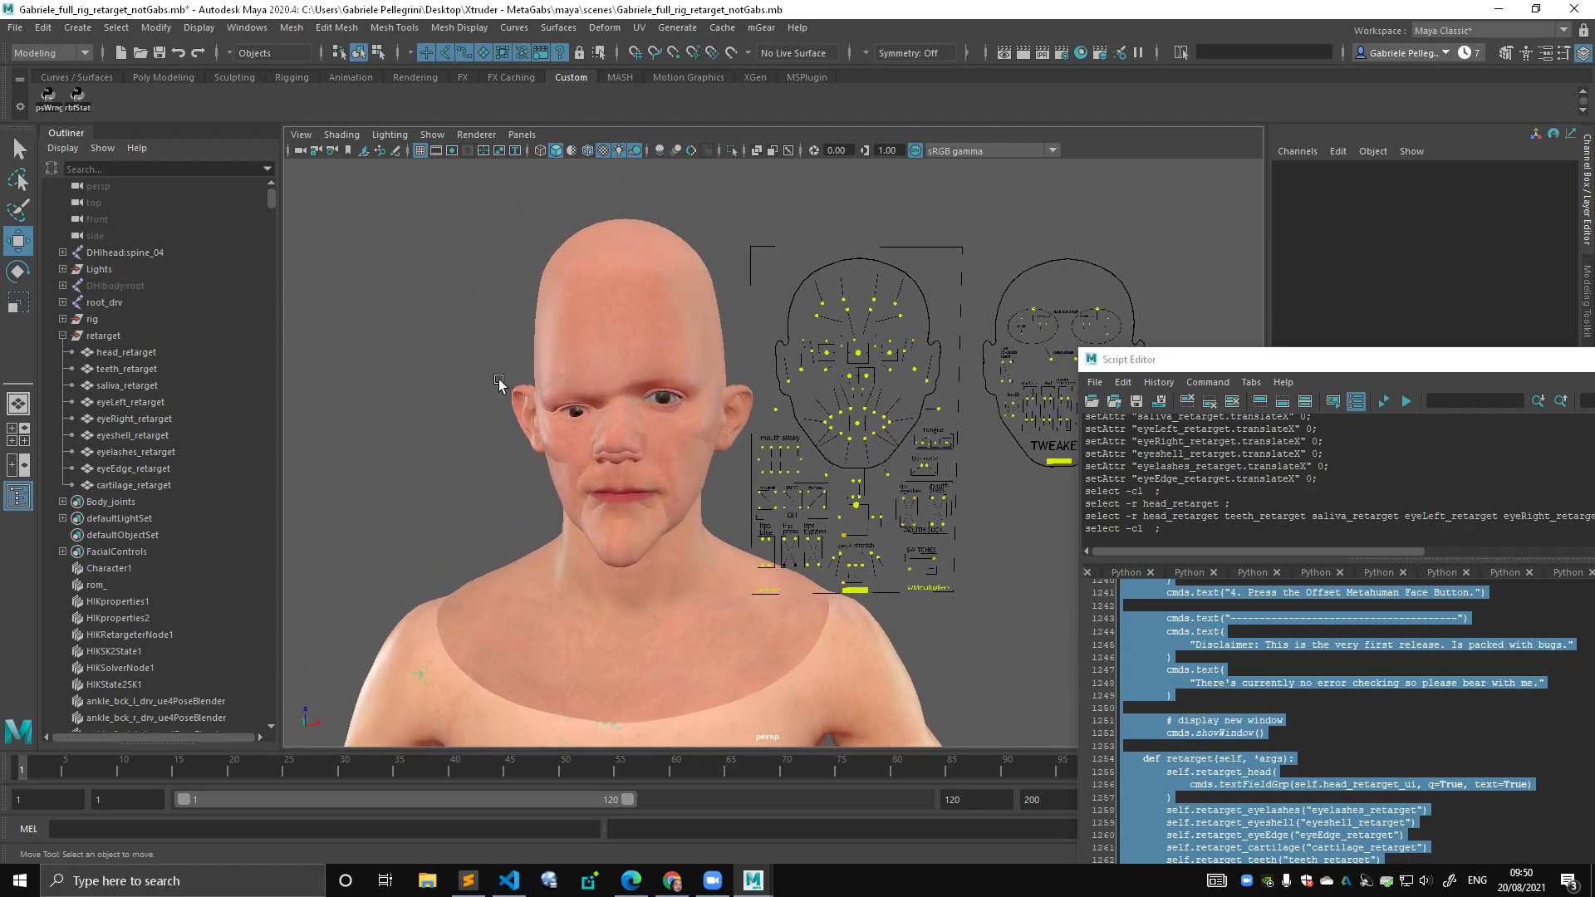
pyautogui.keyDown('alt'); pyautogui.moveTo(613, 378); pyautogui.dragTo(571, 365, button='right'); pyautogui.keyUp('alt')
pyautogui.keyDown('alt'); pyautogui.moveTo(572, 366); pyautogui.dragTo(540, 322, button='middle'); pyautogui.keyUp('alt')
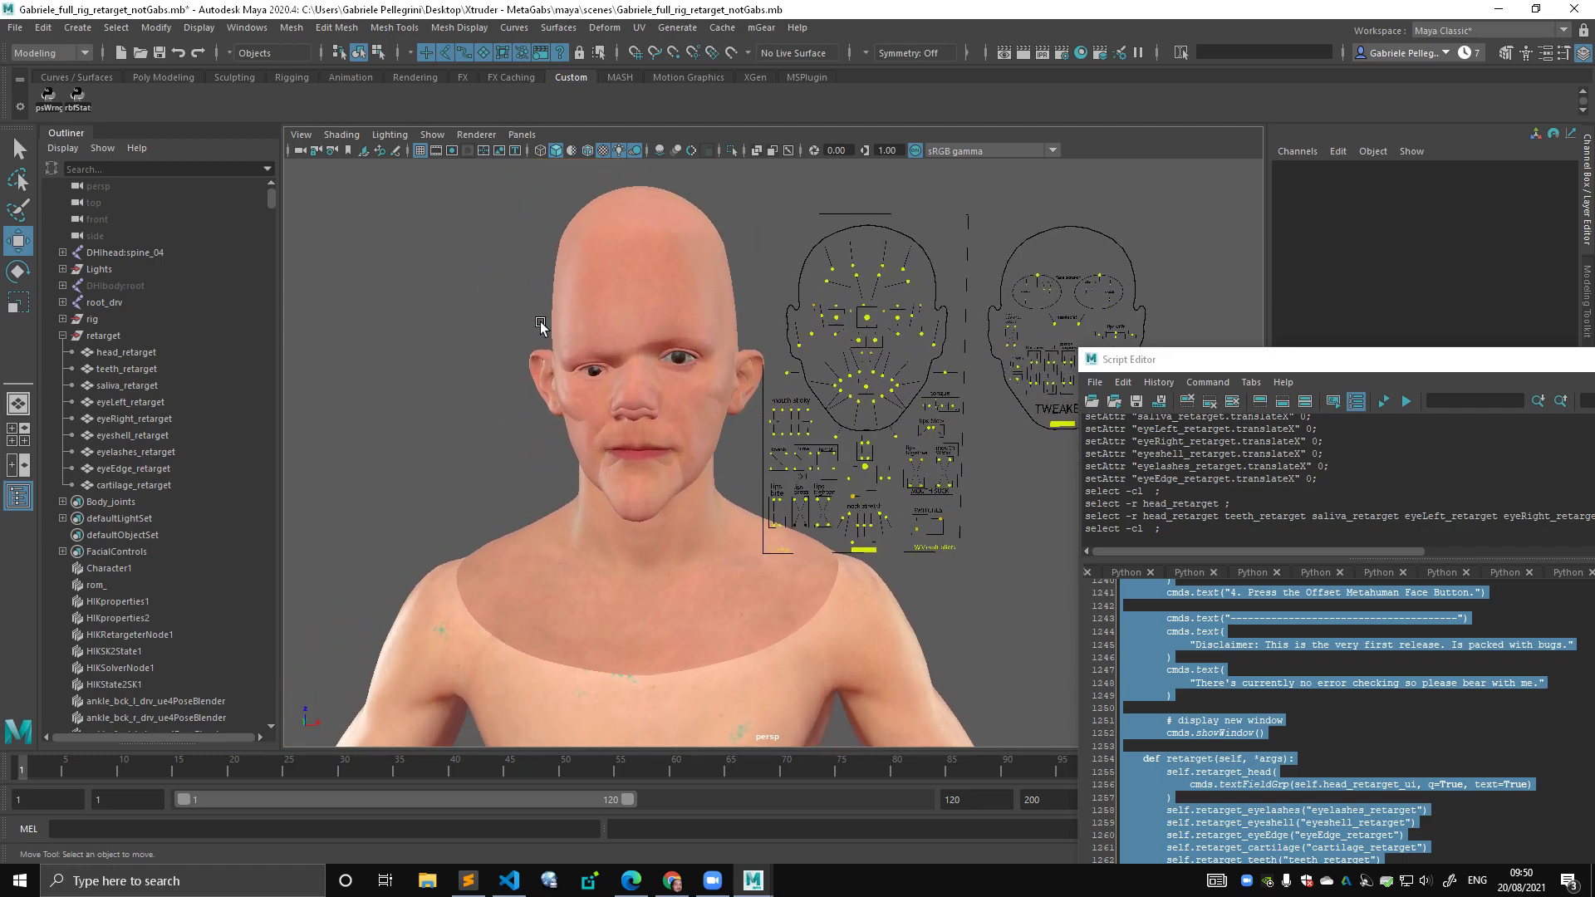
pyautogui.moveTo(1144, 366); pyautogui.dragTo(1088, 181)
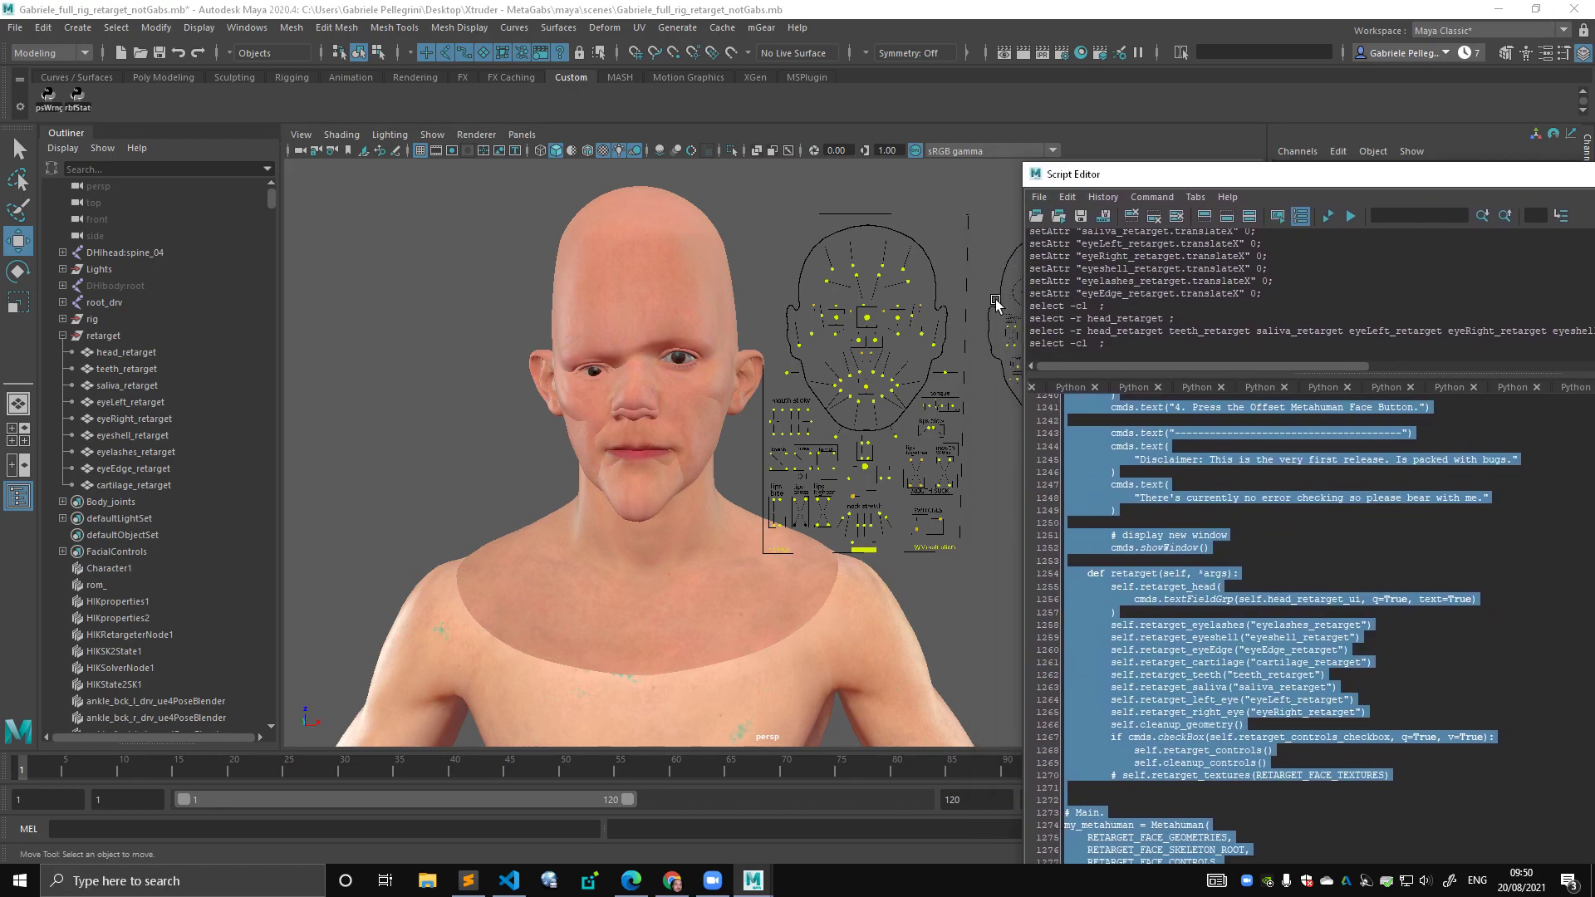
# Step: Browse the Script Editor's file commands without choosing one, nudging the editor window
pyautogui.click(1038, 197)
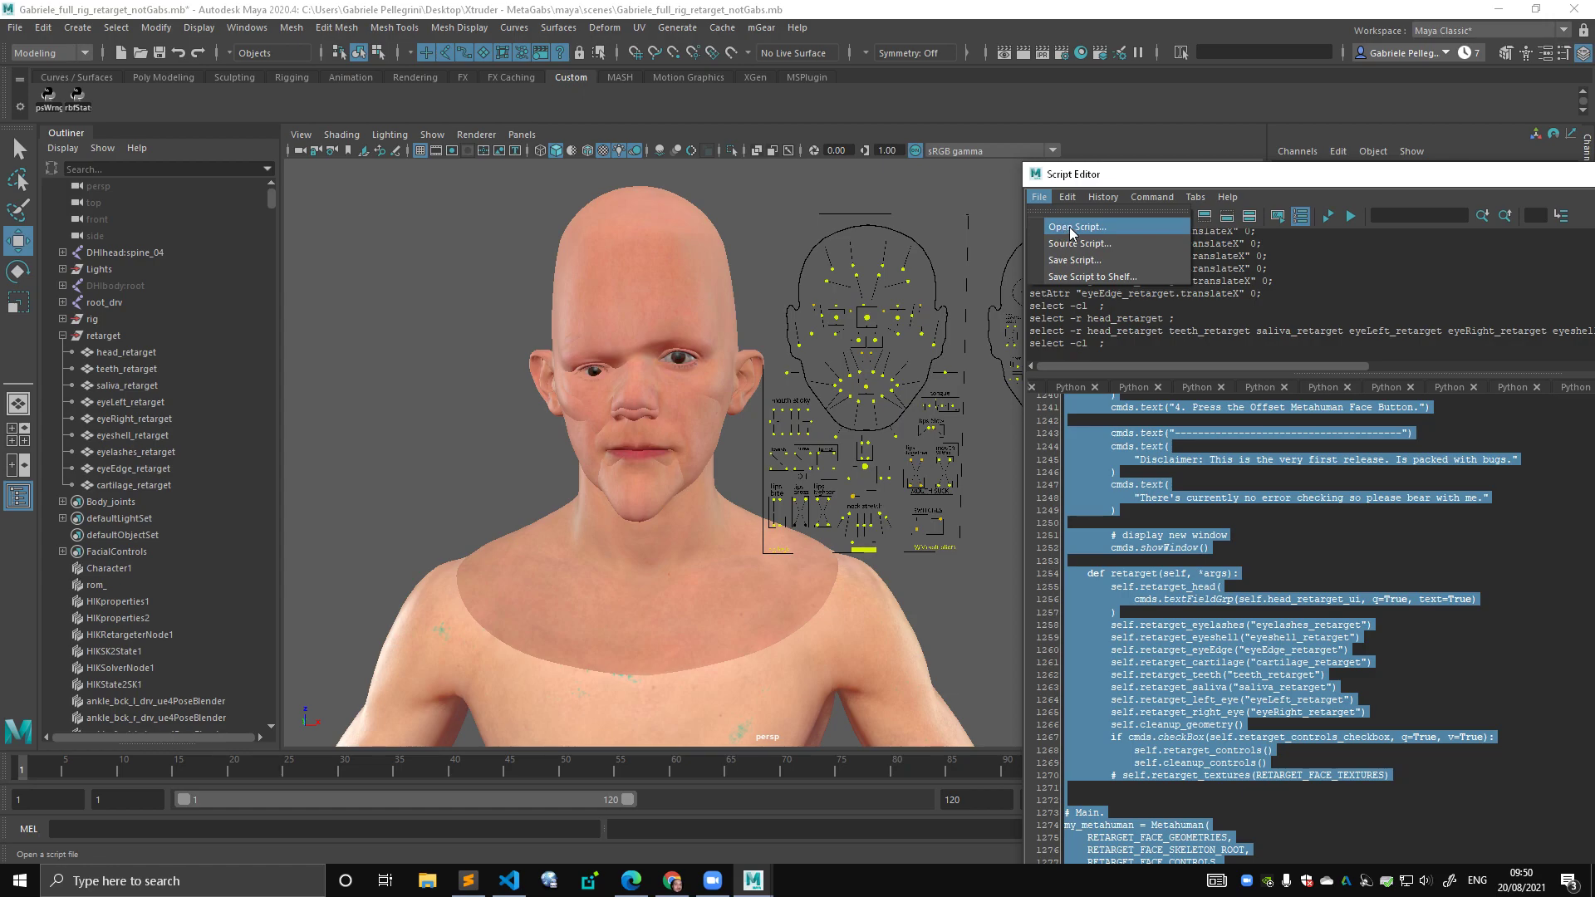
pyautogui.click(1180, 433)
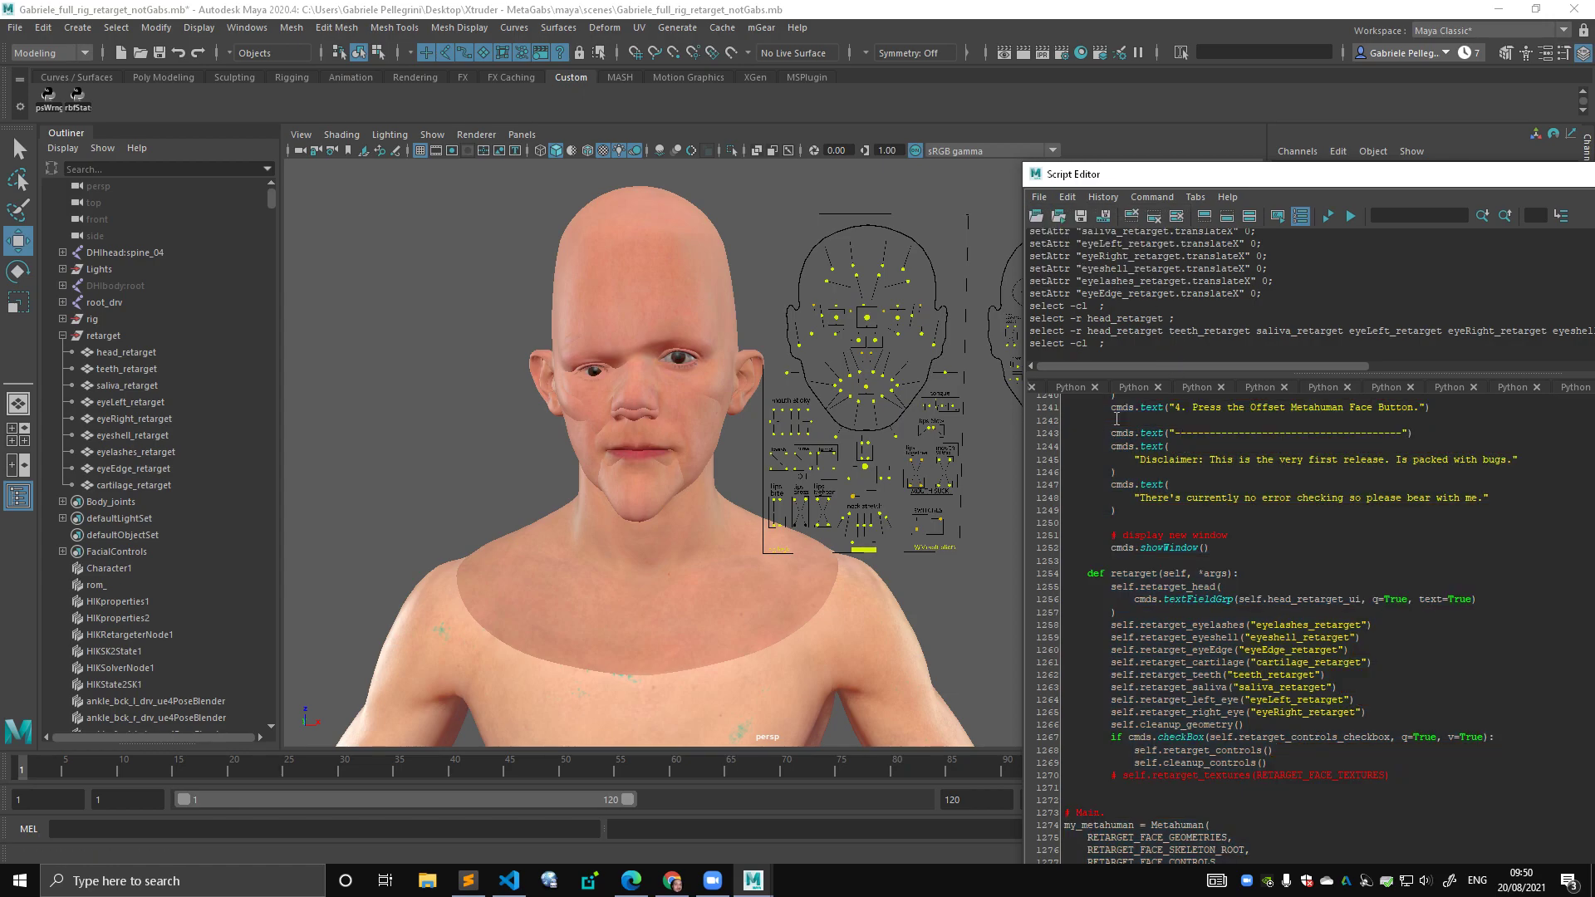
pyautogui.moveTo(1119, 181)
pyautogui.mouseDown()
pyautogui.moveTo(1270, 309)
pyautogui.moveTo(1166, 210)
pyautogui.moveTo(1113, 194)
pyautogui.mouseUp()
pyautogui.click(1034, 212)
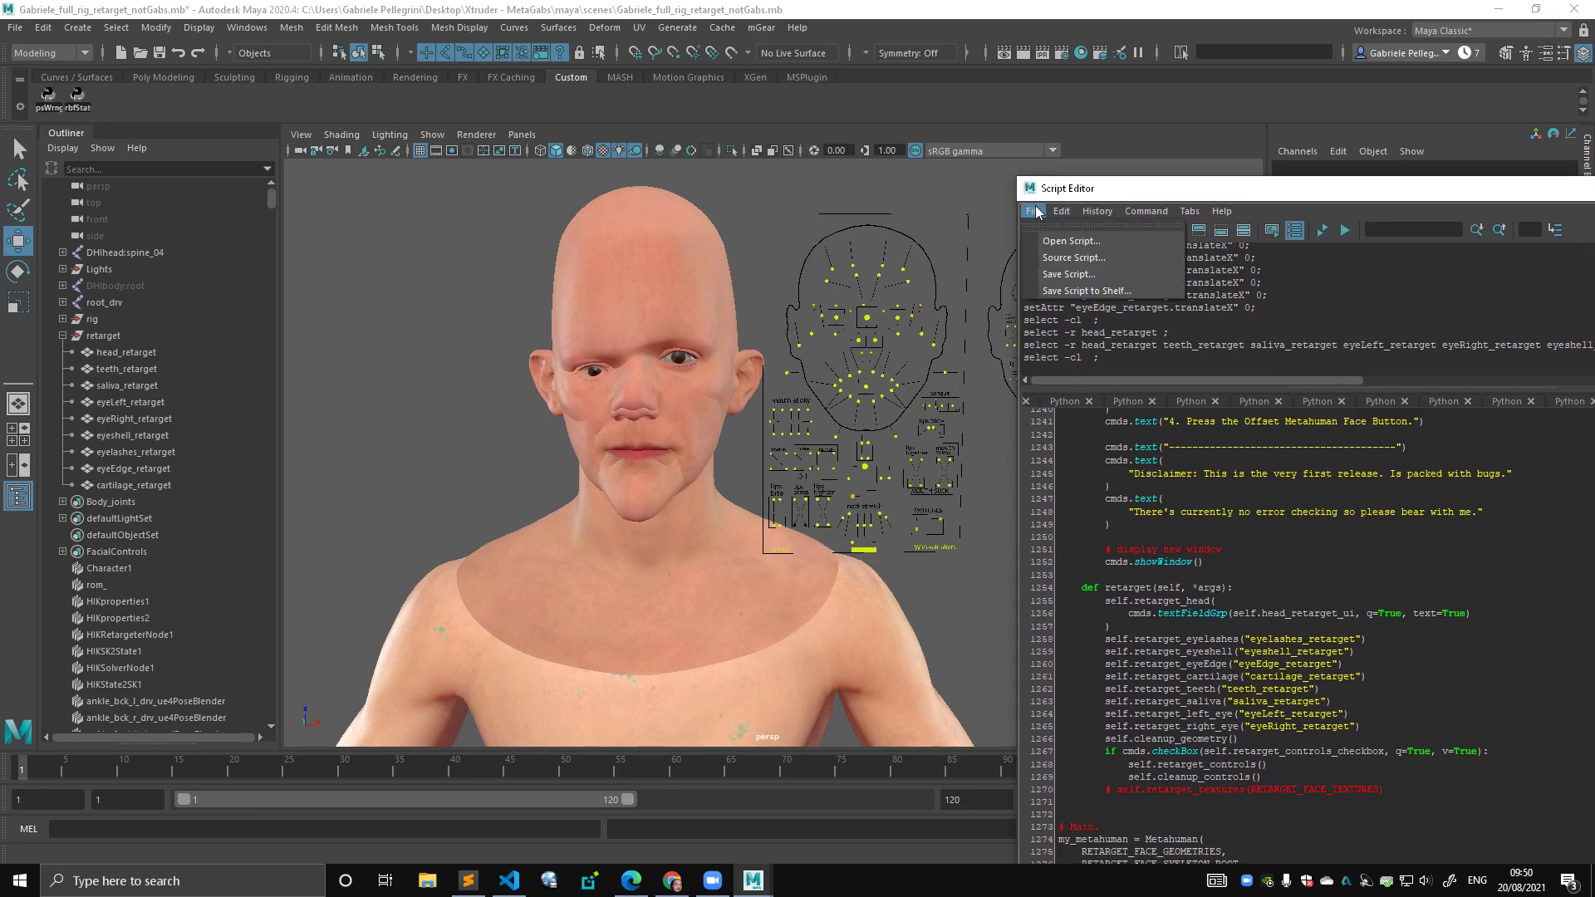
pyautogui.click(1249, 442)
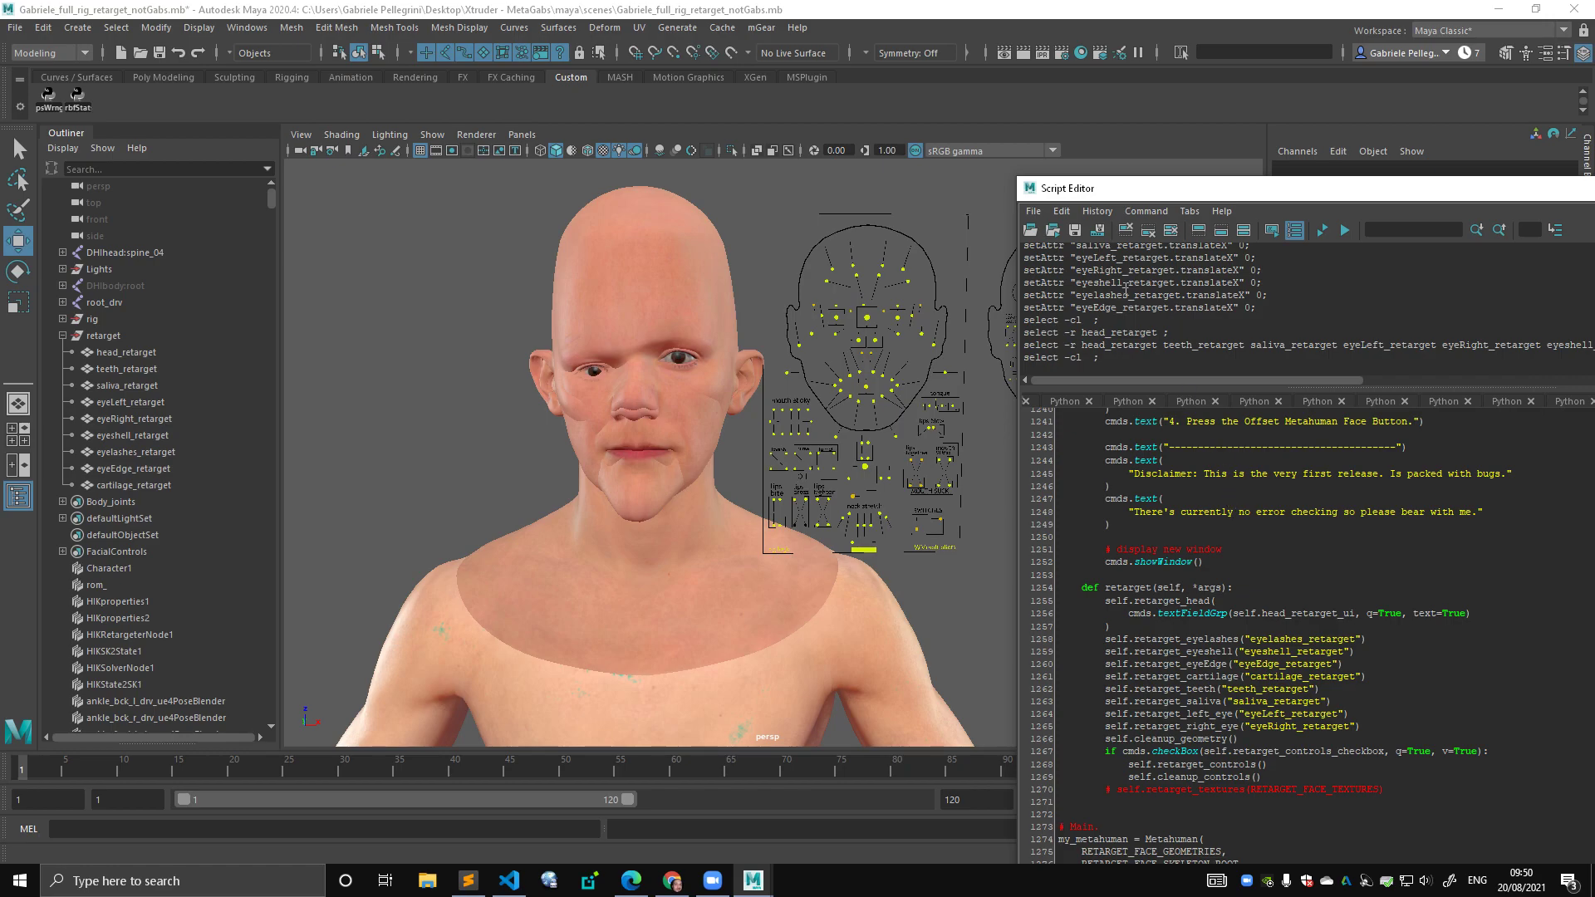
pyautogui.click(1033, 211)
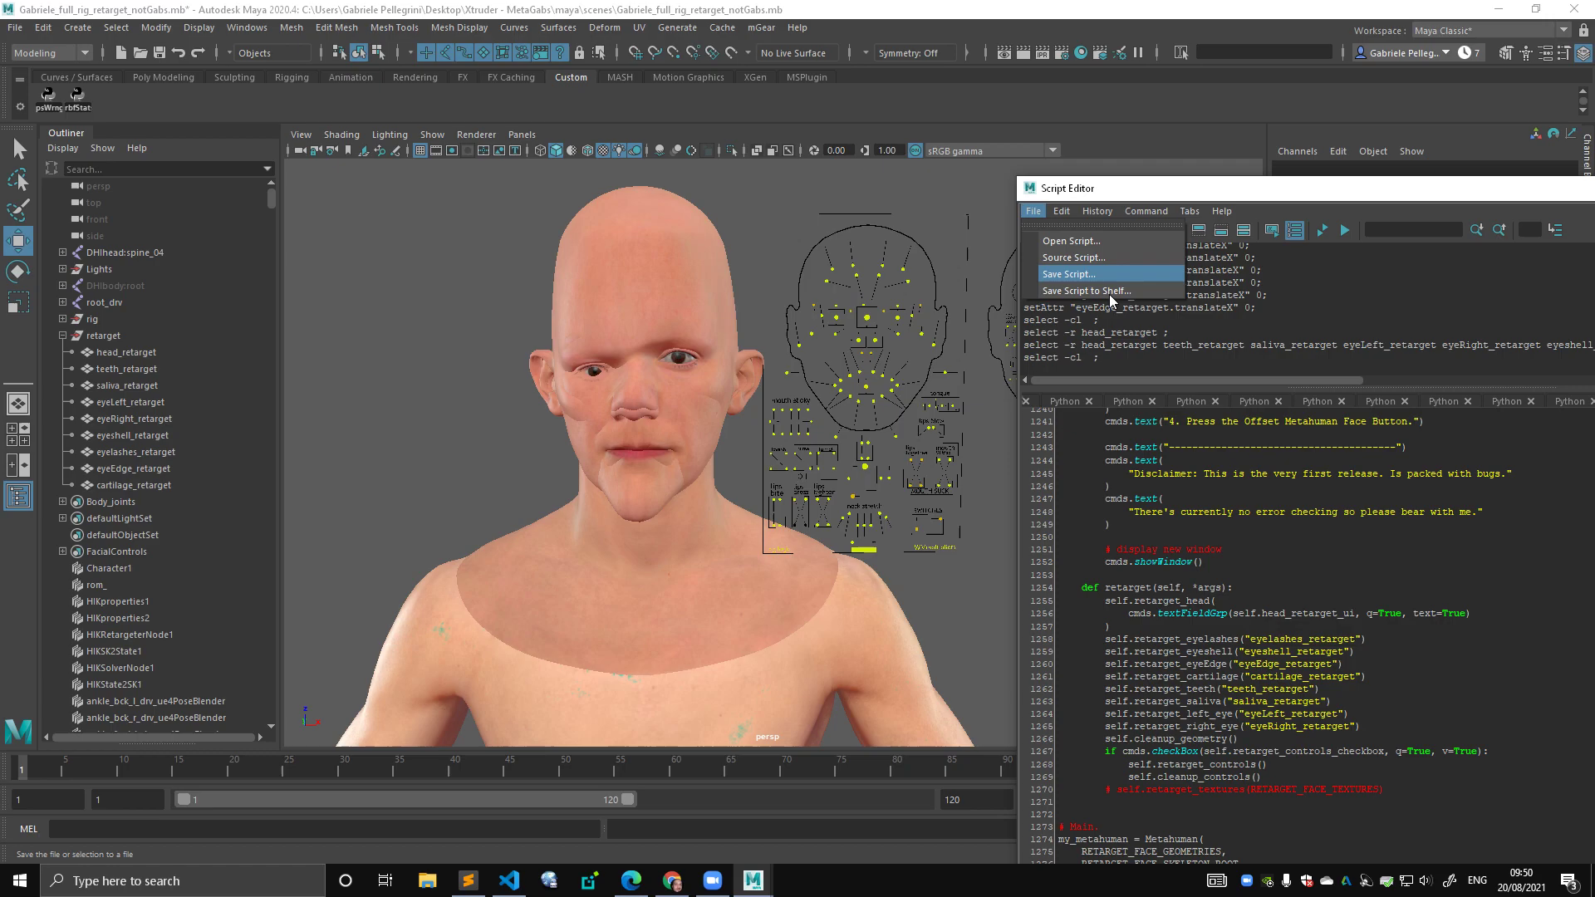
pyautogui.click(1210, 452)
# Step: Select the whole face offset script, move the editor lower right, and zoom on the head
pyautogui.hotkey('ctrl', 'a')
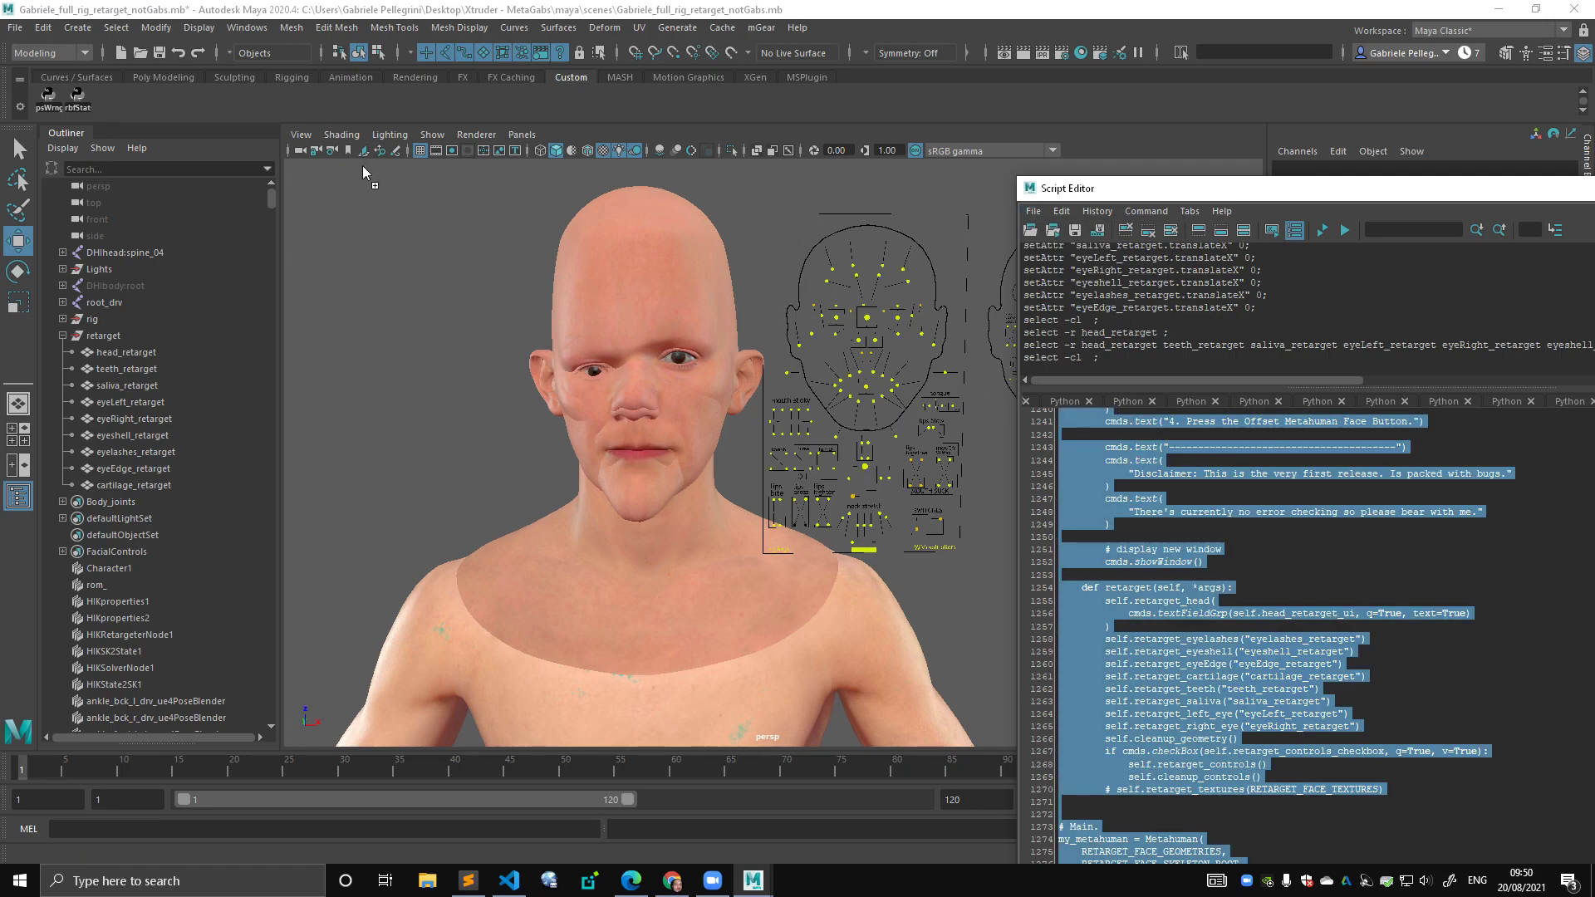
pyautogui.moveTo(1085, 189); pyautogui.dragTo(1297, 341)
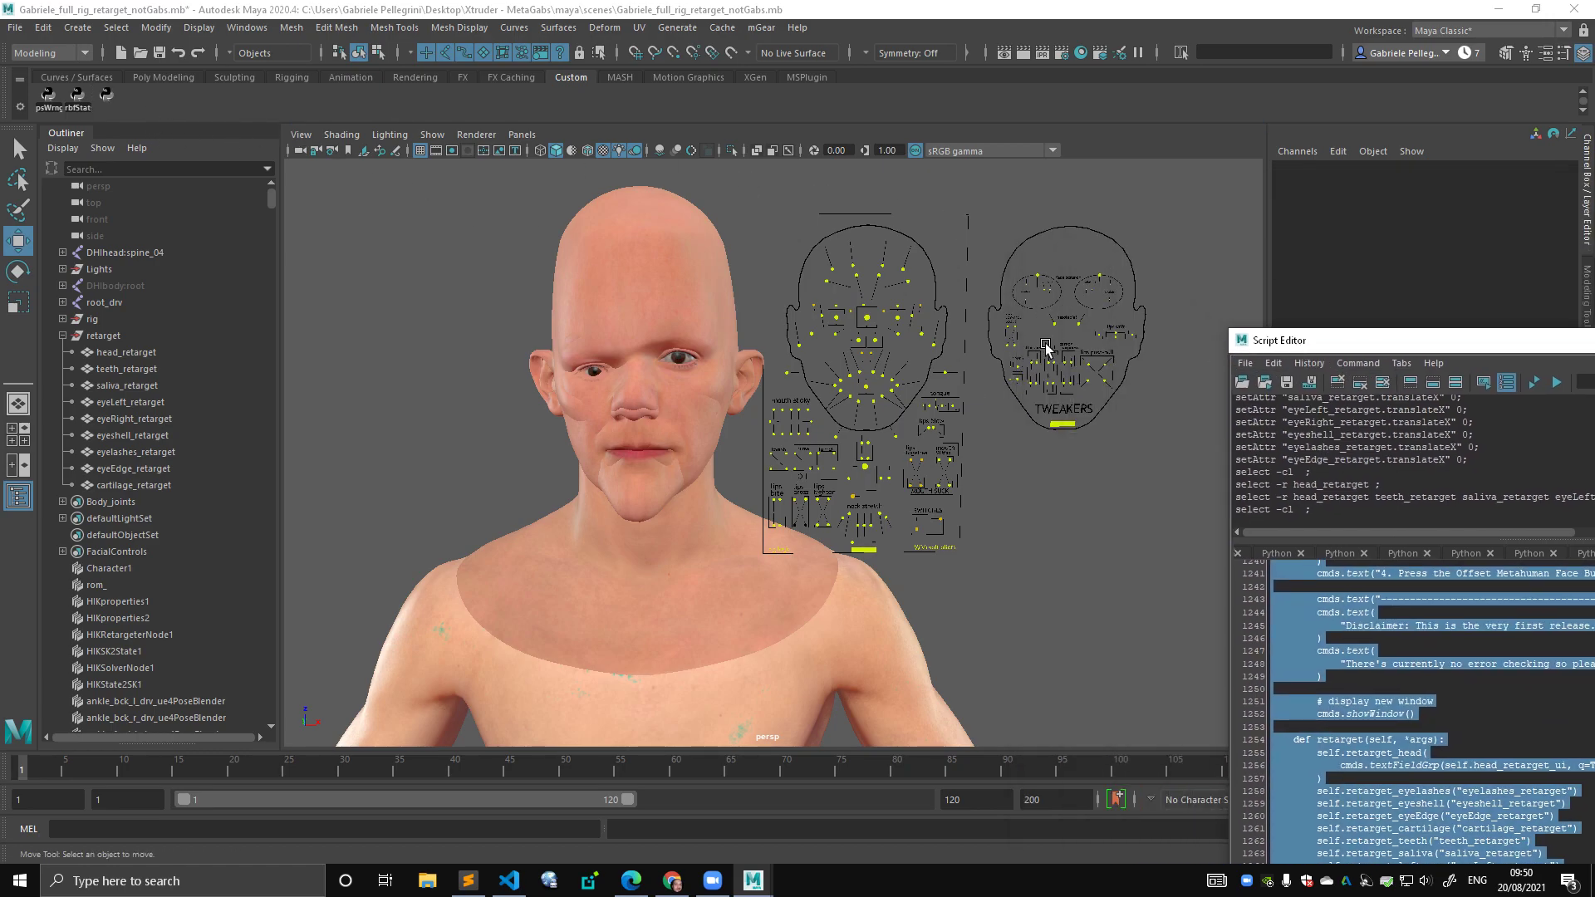
pyautogui.click(1022, 465)
pyautogui.keyDown('alt'); pyautogui.moveTo(659, 357); pyautogui.dragTo(648, 386, button='middle'); pyautogui.keyUp('alt')
pyautogui.keyDown('alt'); pyautogui.moveTo(648, 386); pyautogui.dragTo(751, 390, button='right'); pyautogui.keyUp('alt')
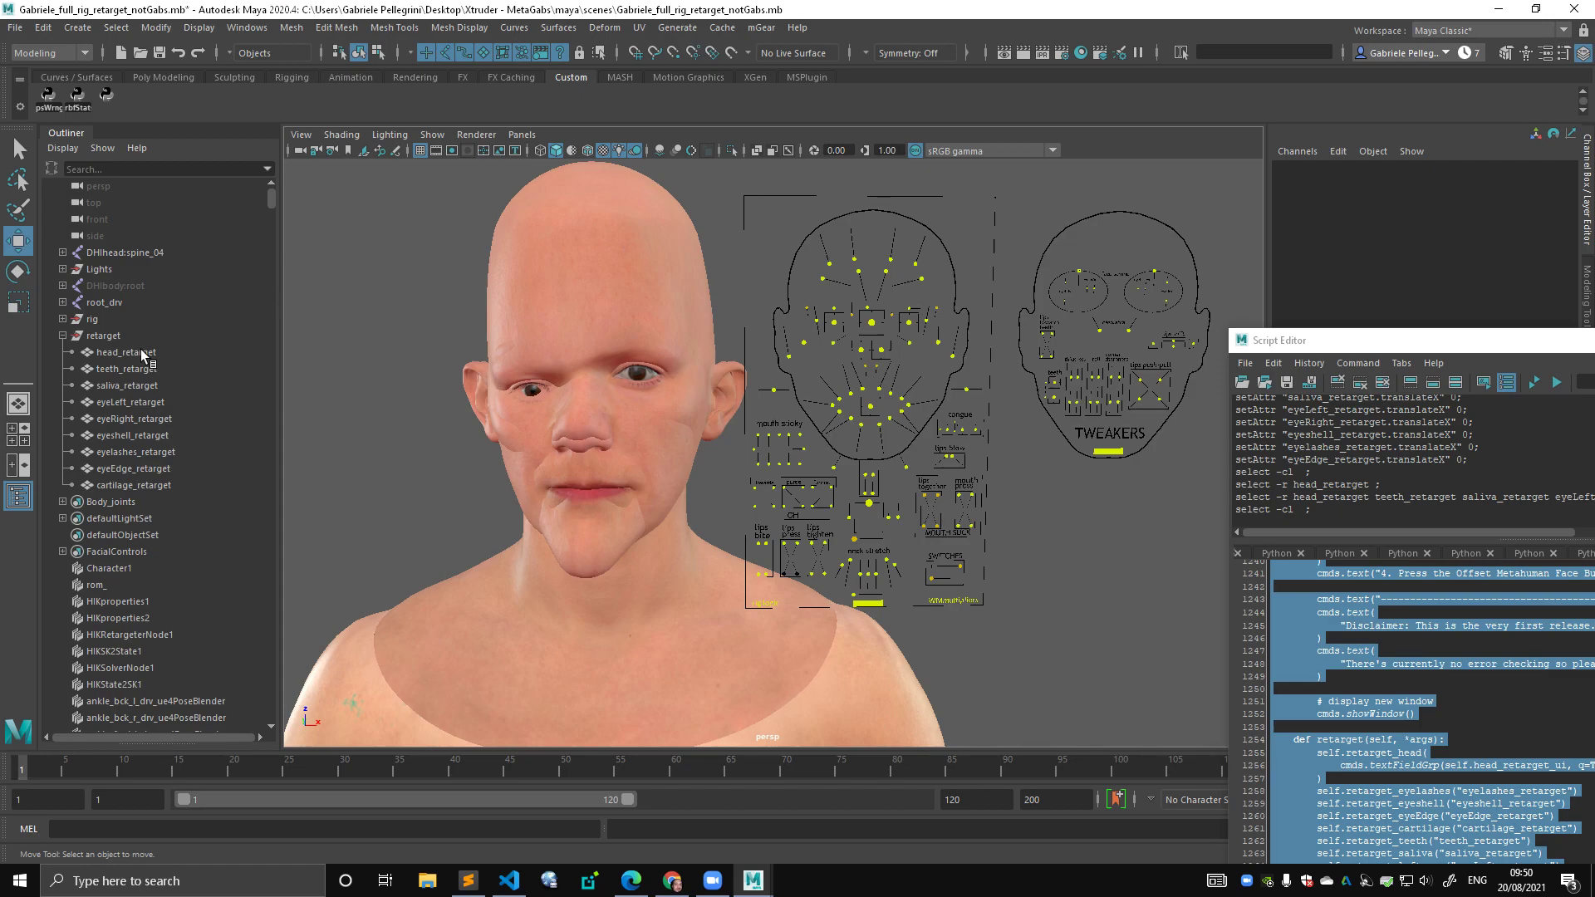
# Step: Hide the nine retarget meshes with Ctrl+H to reveal the original MetaHuman face
pyautogui.moveTo(144, 355); pyautogui.dragTo(158, 485)
pyautogui.click(187, 501)
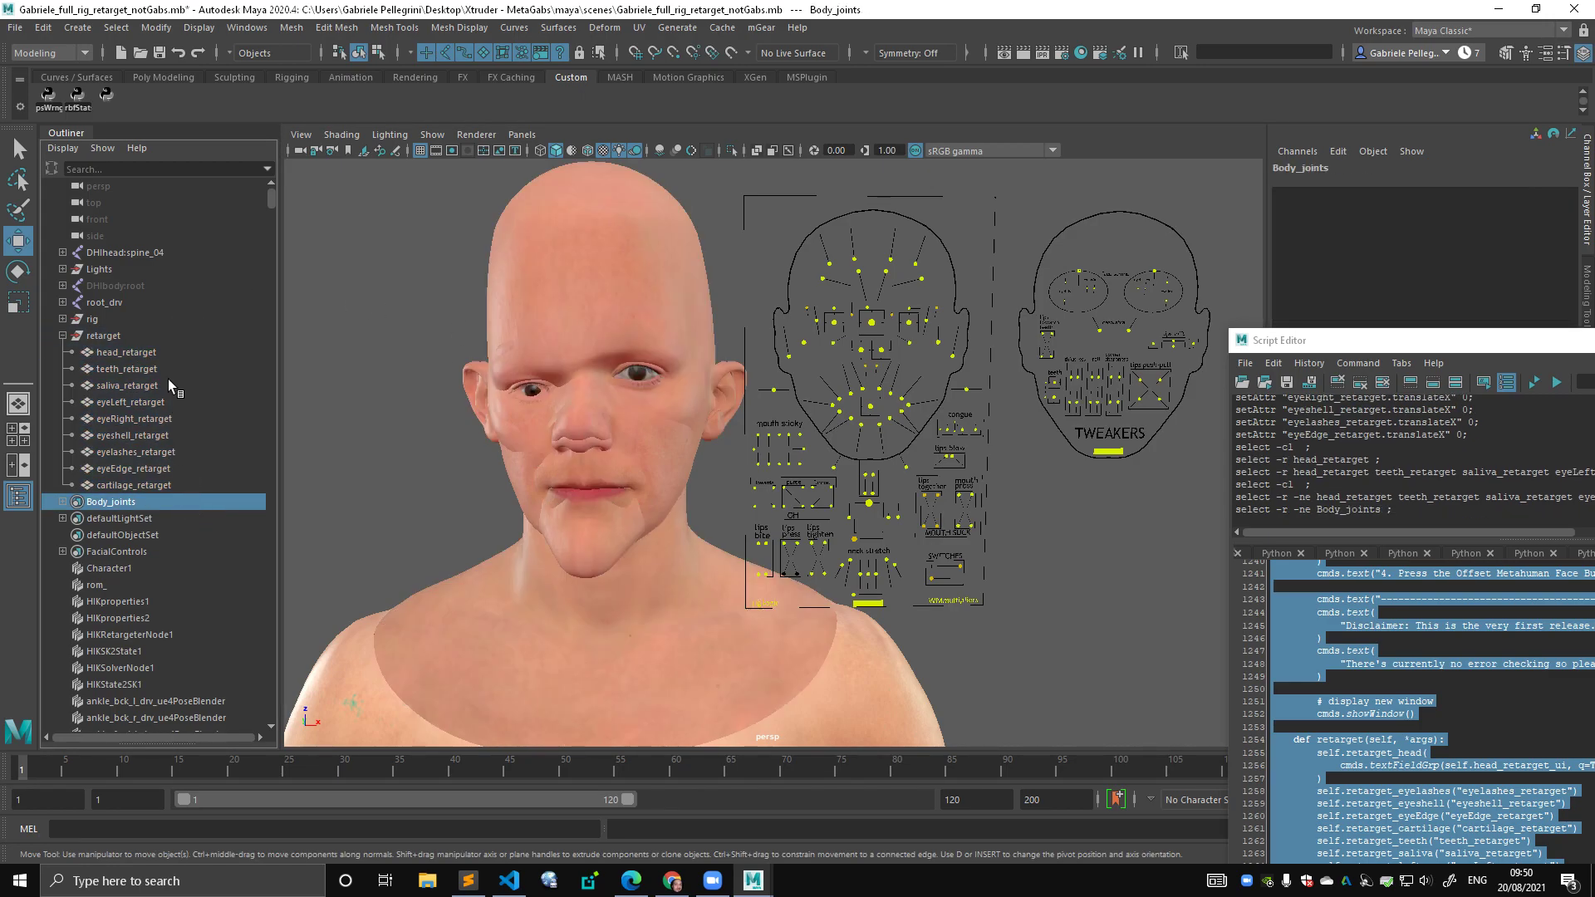
pyautogui.moveTo(166, 352); pyautogui.dragTo(306, 480)
pyautogui.hotkey('ctrl', 'h')
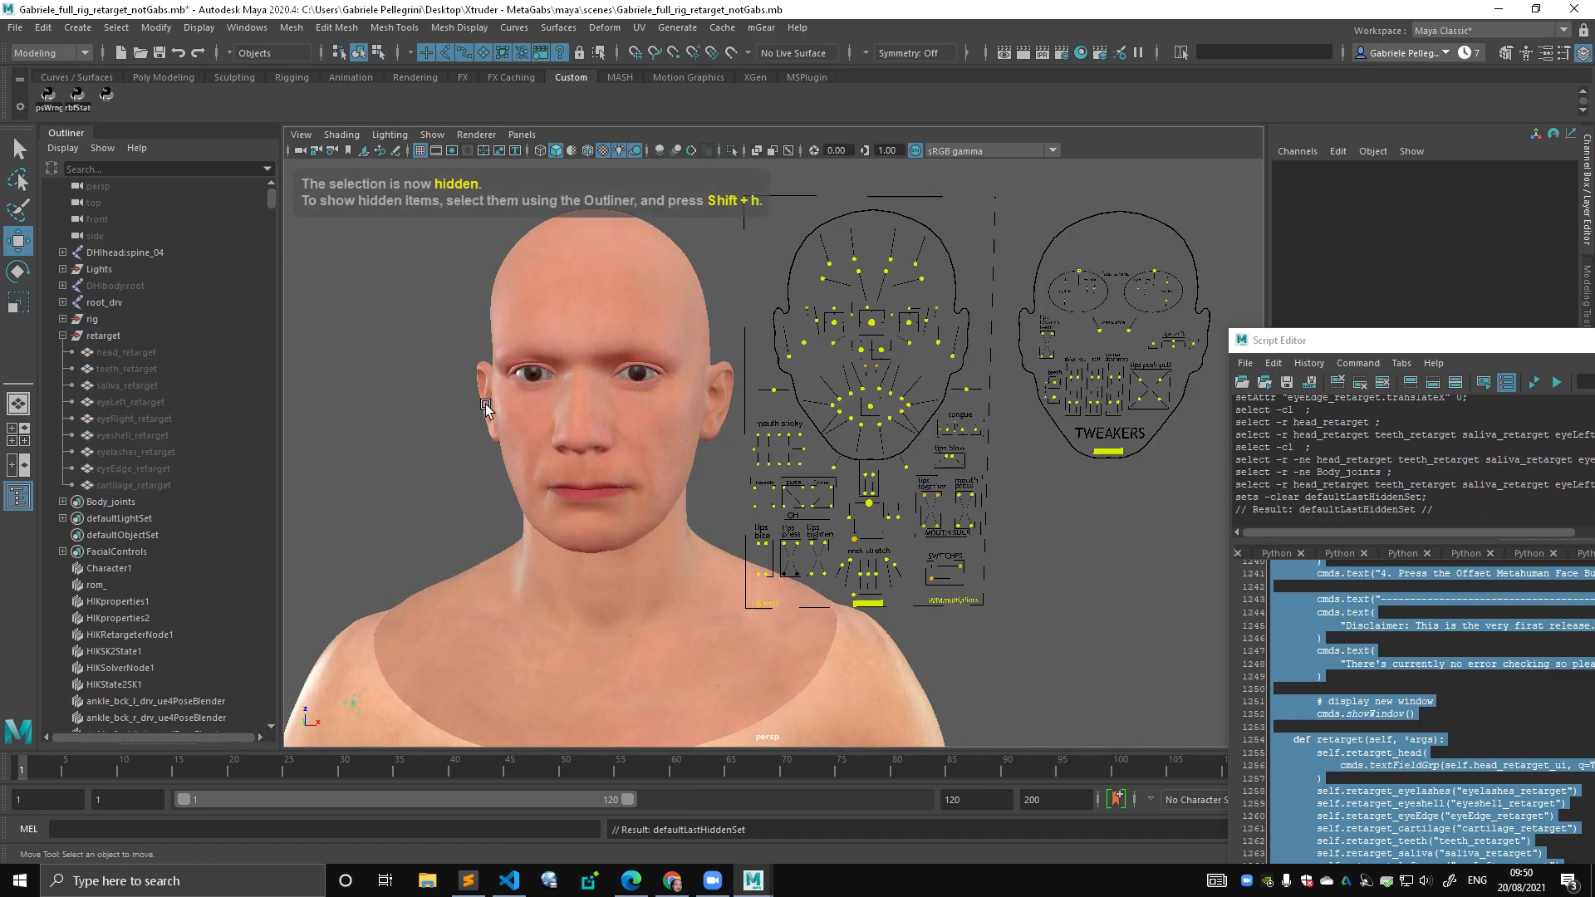
pyautogui.keyDown('alt'); pyautogui.moveTo(425, 398); pyautogui.dragTo(459, 364, button='middle'); pyautogui.keyUp('alt')
# Step: Select the retarget group in the Outliner and reframe the head
pyautogui.moveTo(132, 366)
pyautogui.mouseDown()
pyautogui.moveTo(171, 495)
pyautogui.moveTo(135, 361)
pyautogui.mouseUp()
pyautogui.click(108, 335)
pyautogui.click(136, 356)
pyautogui.click(153, 335)
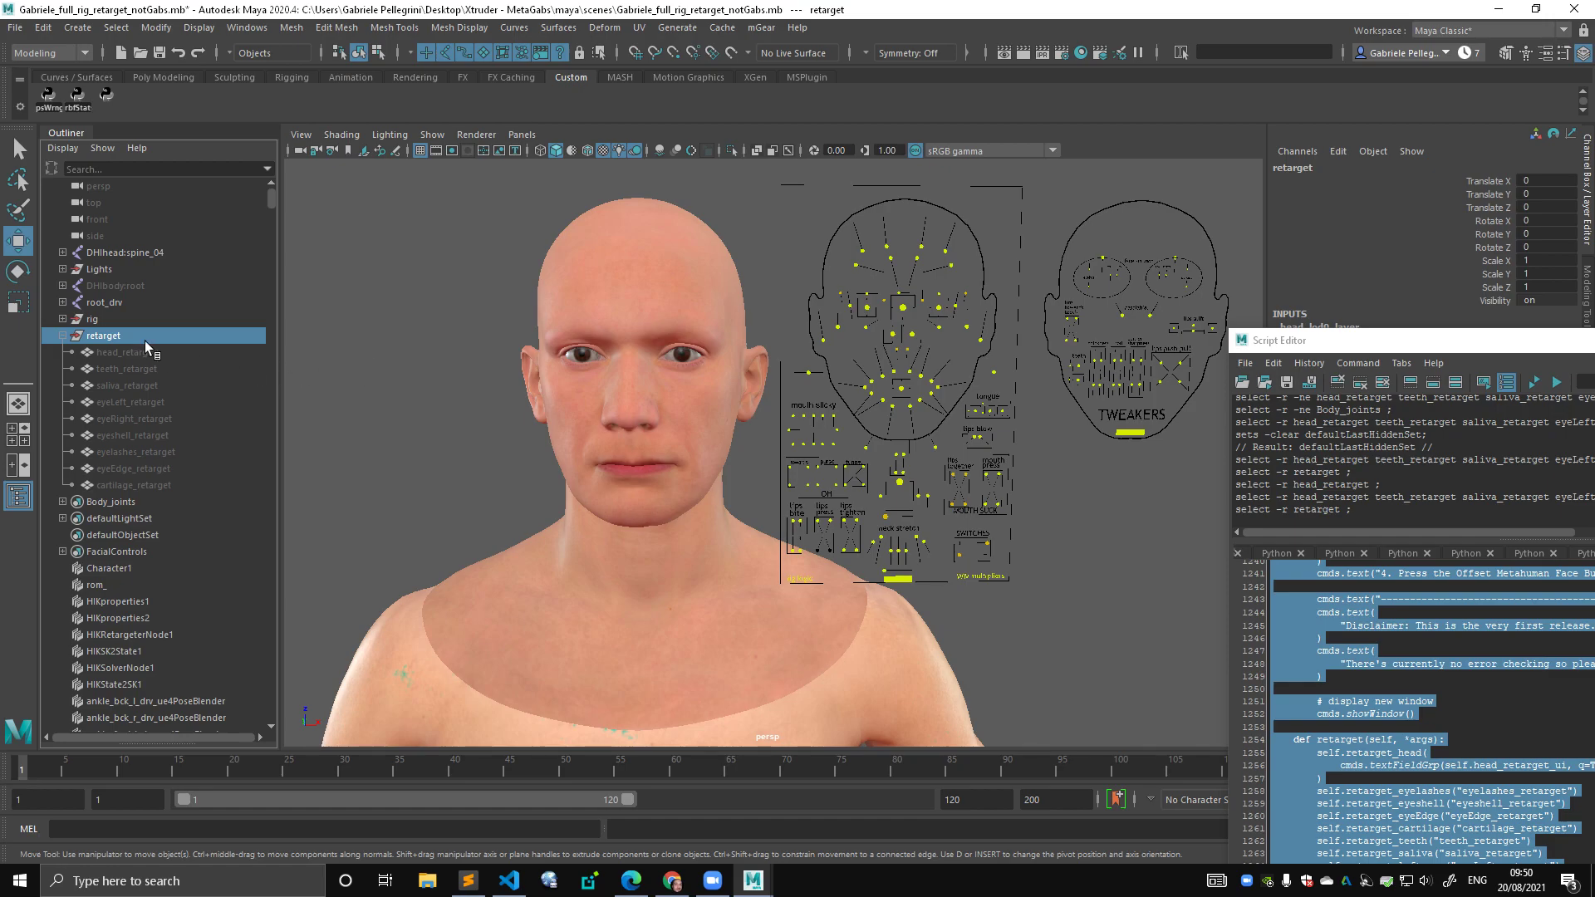
pyautogui.keyDown('alt'); pyautogui.moveTo(443, 358); pyautogui.dragTo(438, 369); pyautogui.keyUp('alt')
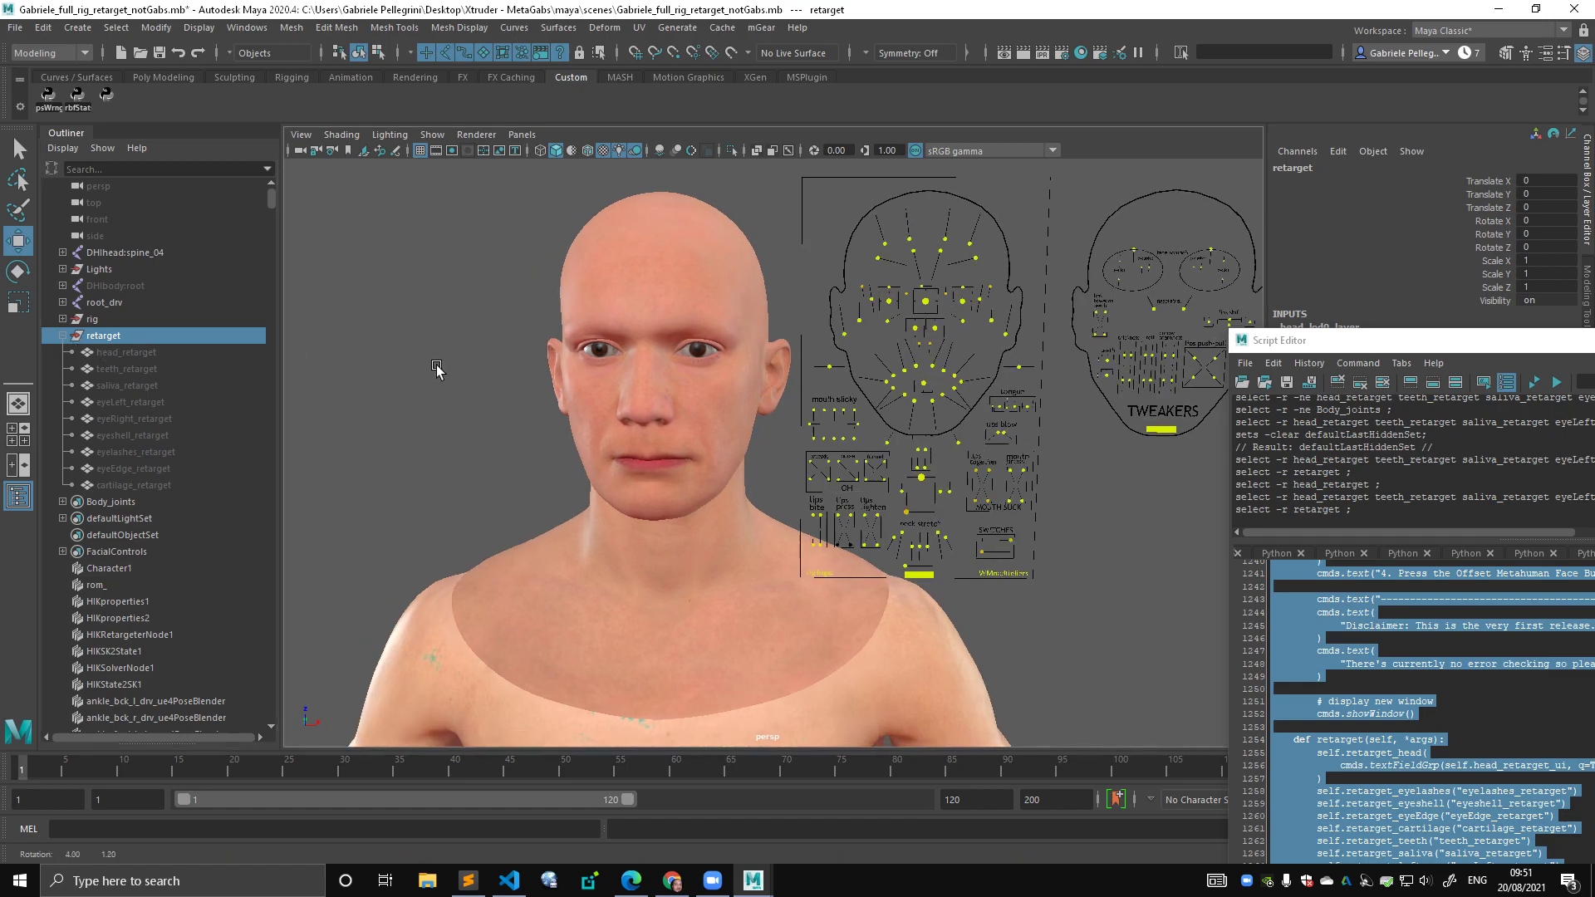
pyautogui.keyDown('alt'); pyautogui.moveTo(438, 370); pyautogui.dragTo(481, 402, button='middle'); pyautogui.keyUp('alt')
pyautogui.click(148, 340)
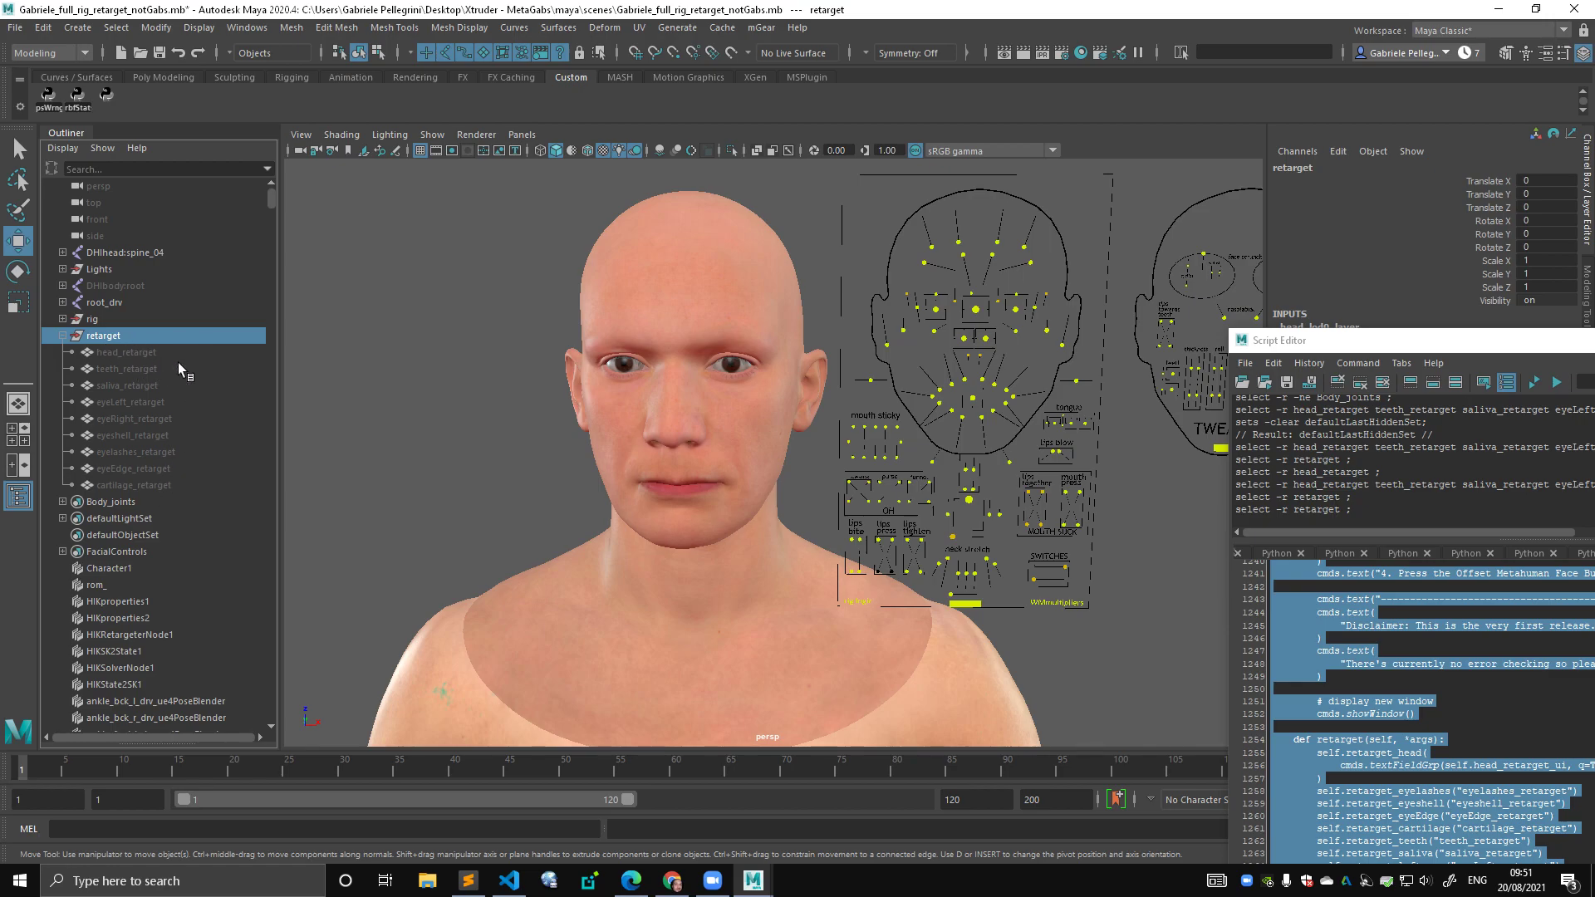
pyautogui.scroll(-2, 694, 490)
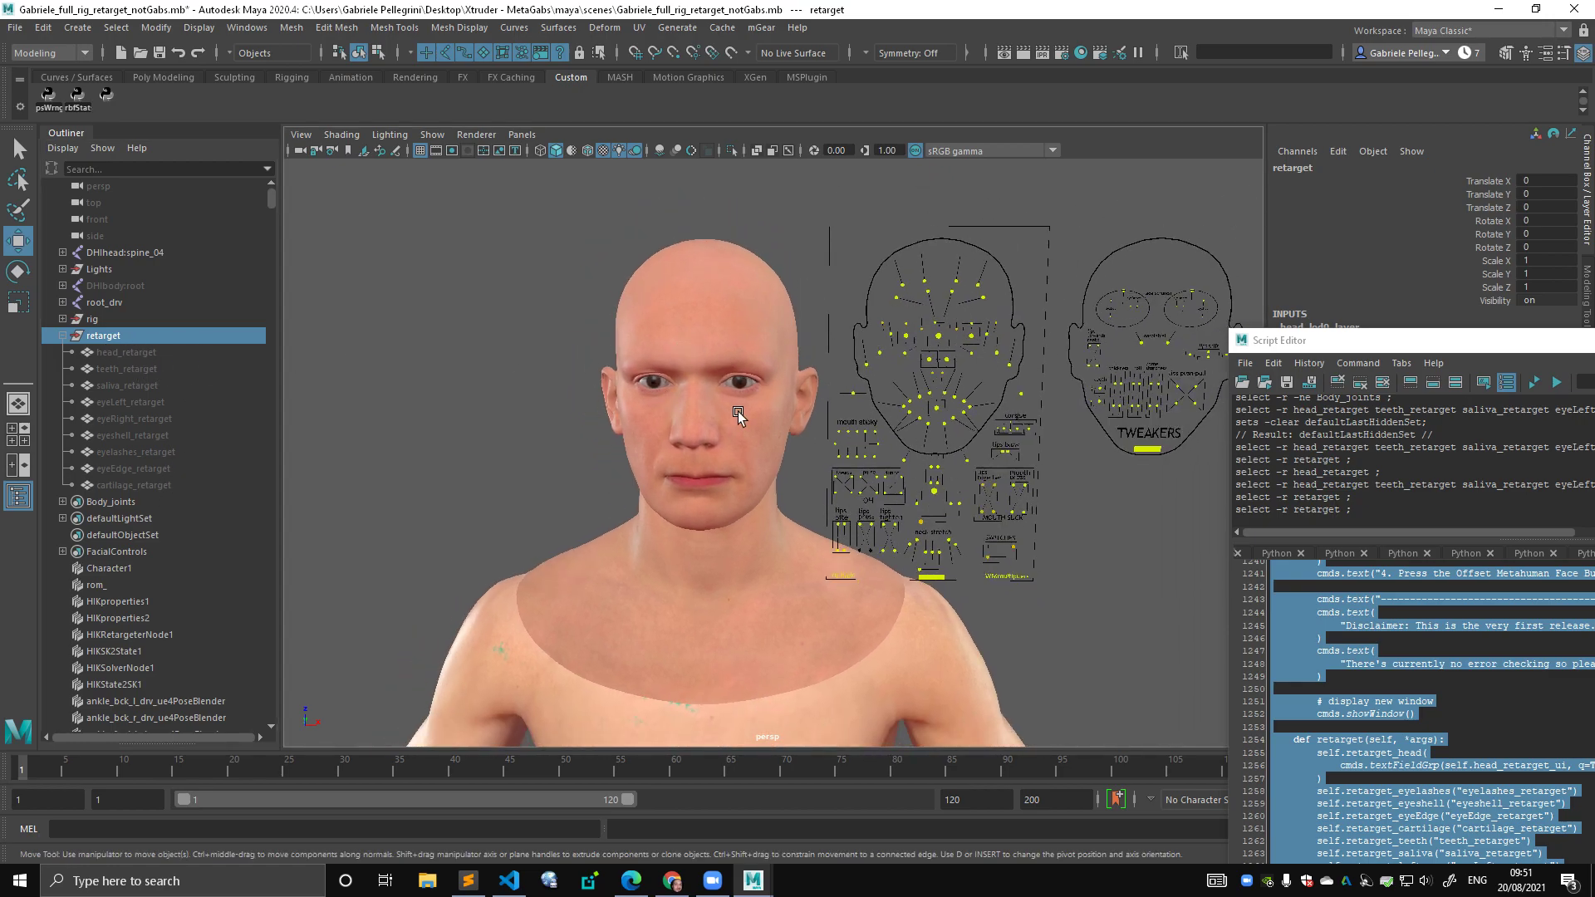
pyautogui.scroll(2, 680, 364)
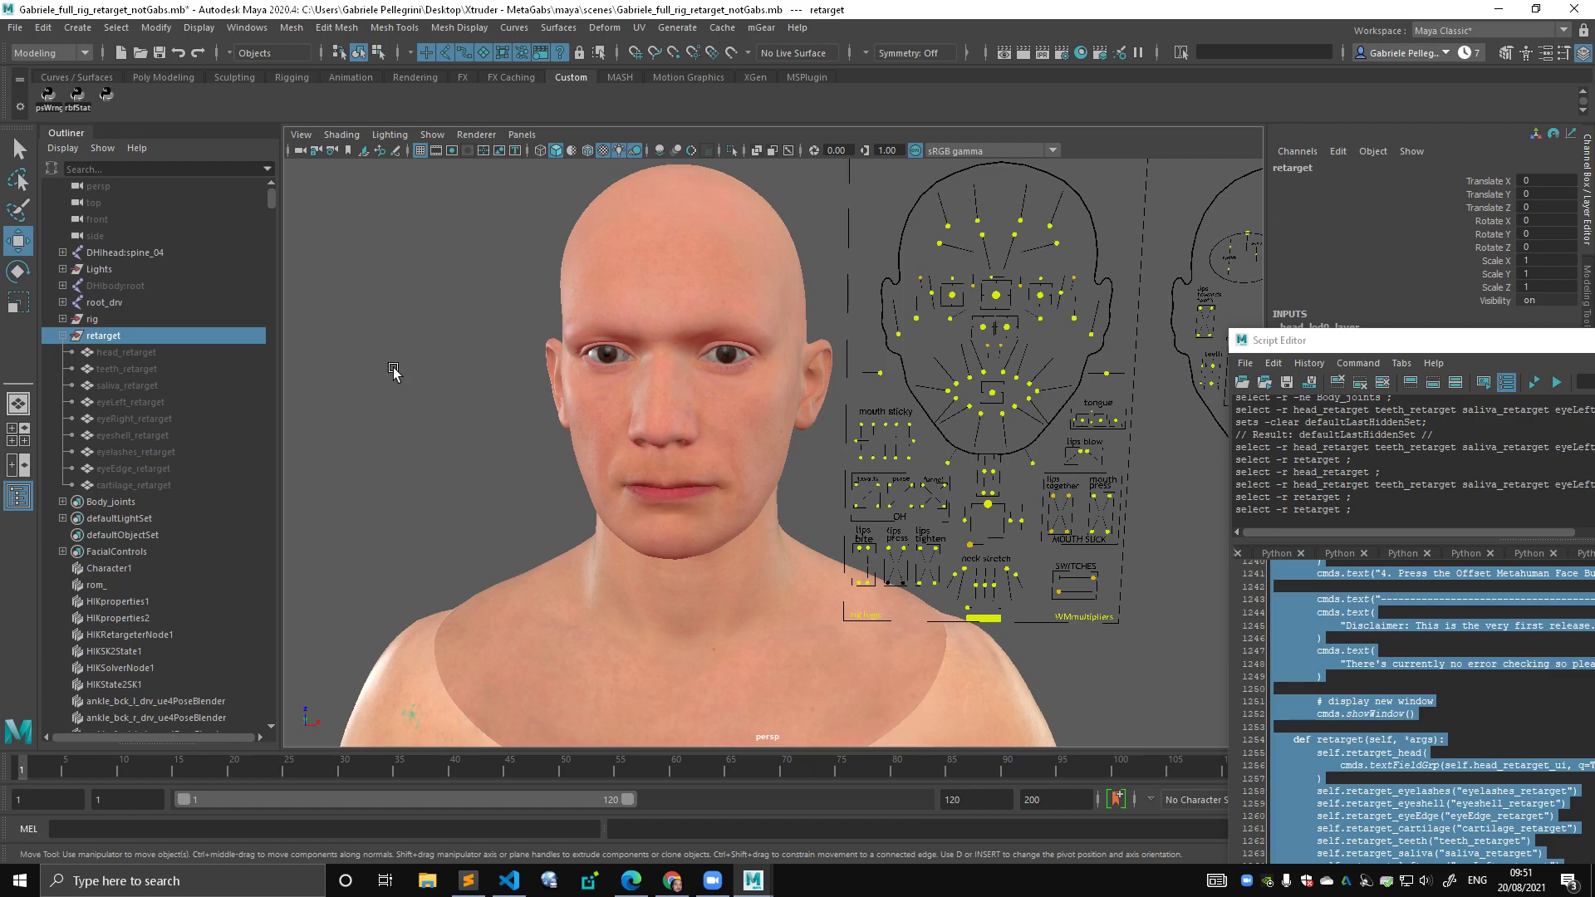
# Step: Add the selected face offset script to the Custom shelf as a button
pyautogui.click(133, 353)
pyautogui.keyDown('shift'); pyautogui.click(157, 485); pyautogui.keyUp('shift')
pyautogui.click(158, 352)
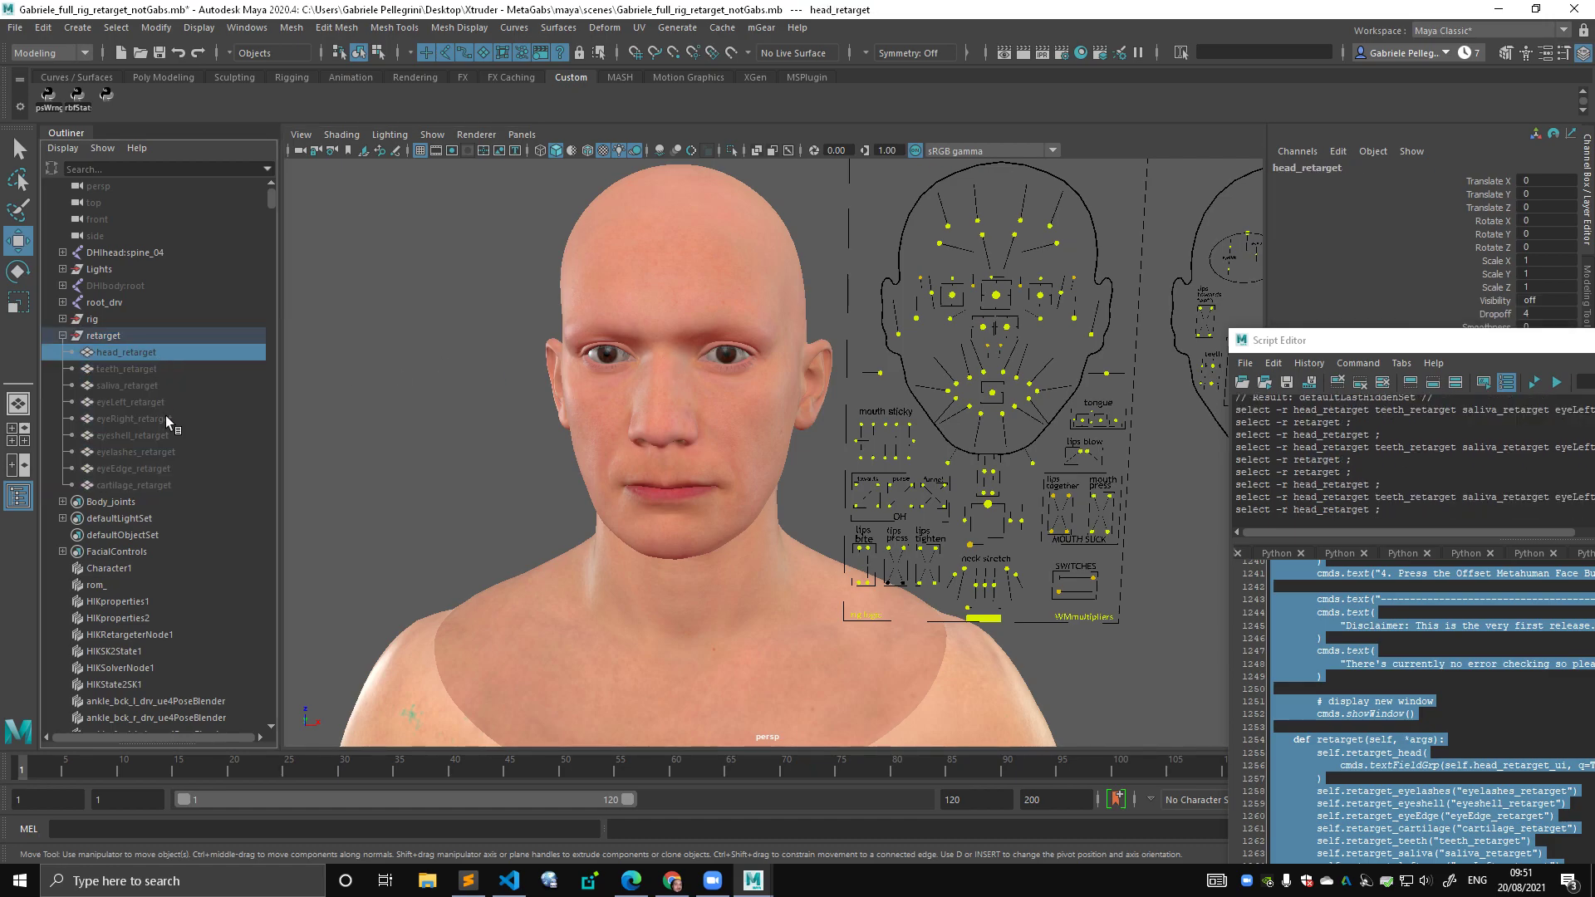
pyautogui.keyDown('shift'); pyautogui.click(176, 485); pyautogui.keyUp('shift')
pyautogui.scroll(-2, 472, 364)
pyautogui.scroll(1, 472, 361)
pyautogui.keyDown('alt'); pyautogui.moveTo(475, 364); pyautogui.dragTo(482, 405, button='middle'); pyautogui.keyUp('alt')
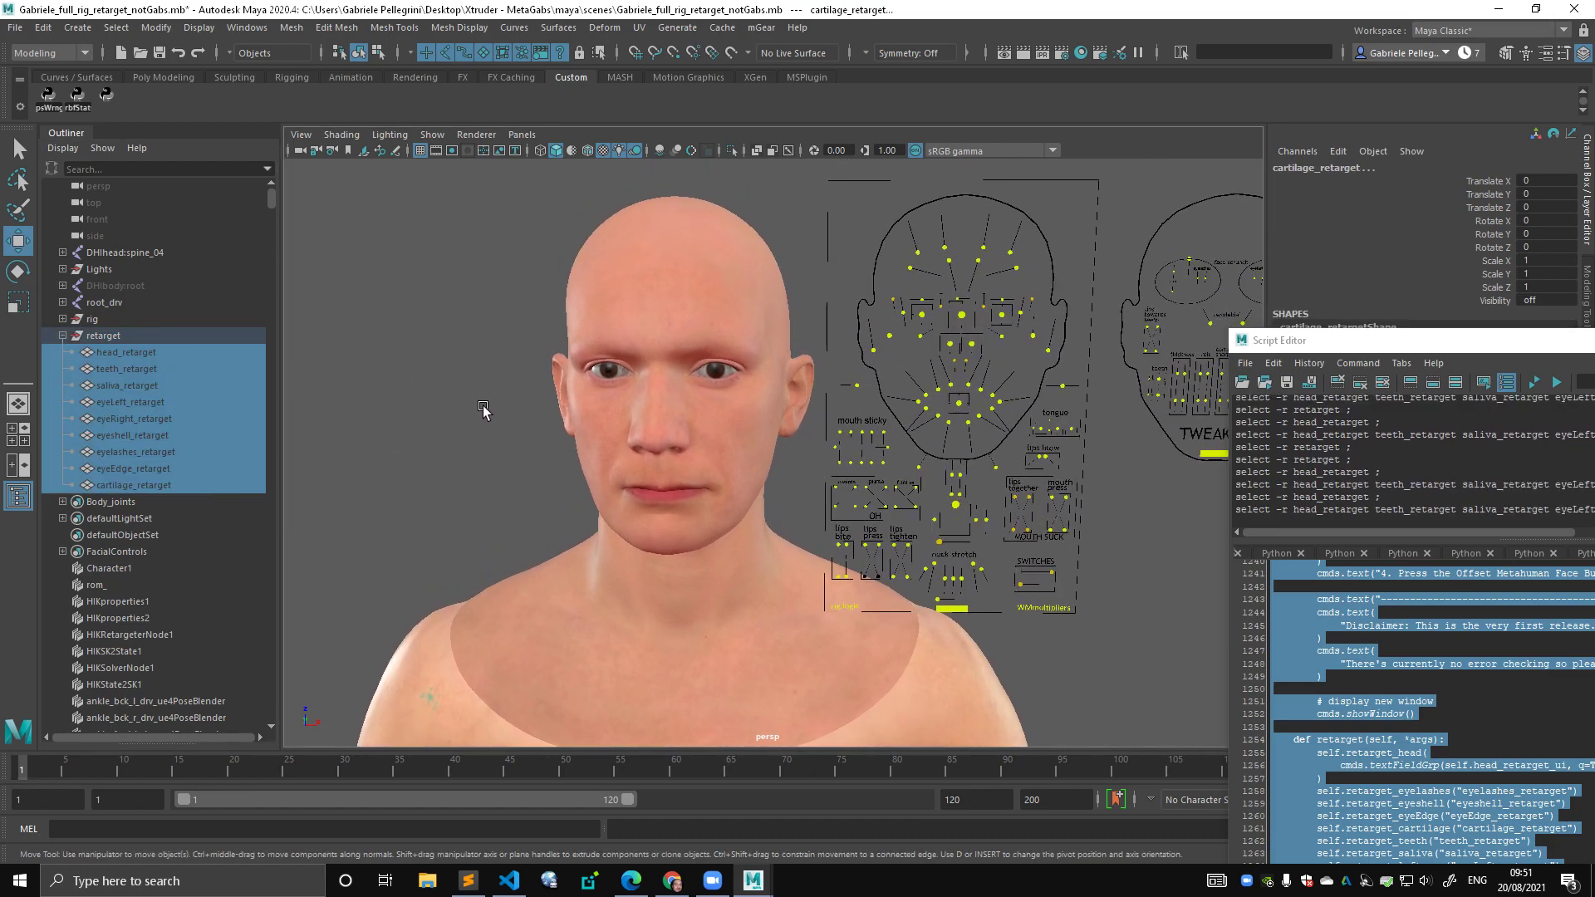
# Step: Launch the Metahuman Face Offset tool from the shelf and move its window aside
pyautogui.click(107, 96)
pyautogui.moveTo(368, 181); pyautogui.dragTo(431, 259)
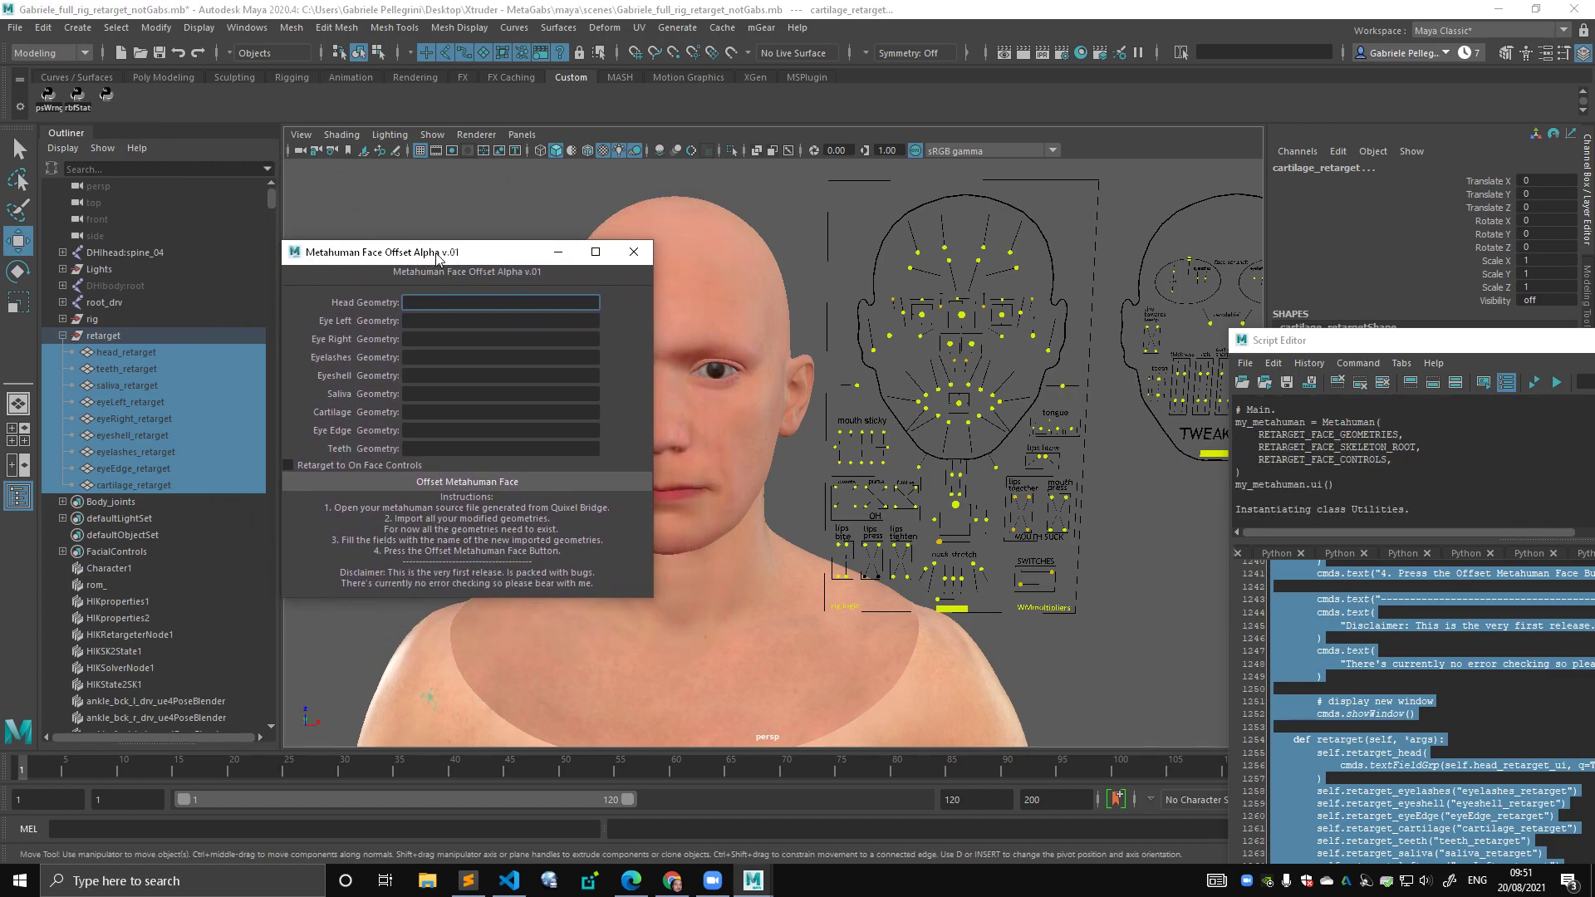
pyautogui.scroll(1, 811, 315)
pyautogui.keyDown('alt'); pyautogui.moveTo(811, 317); pyautogui.dragTo(886, 294, button='middle'); pyautogui.keyUp('alt')
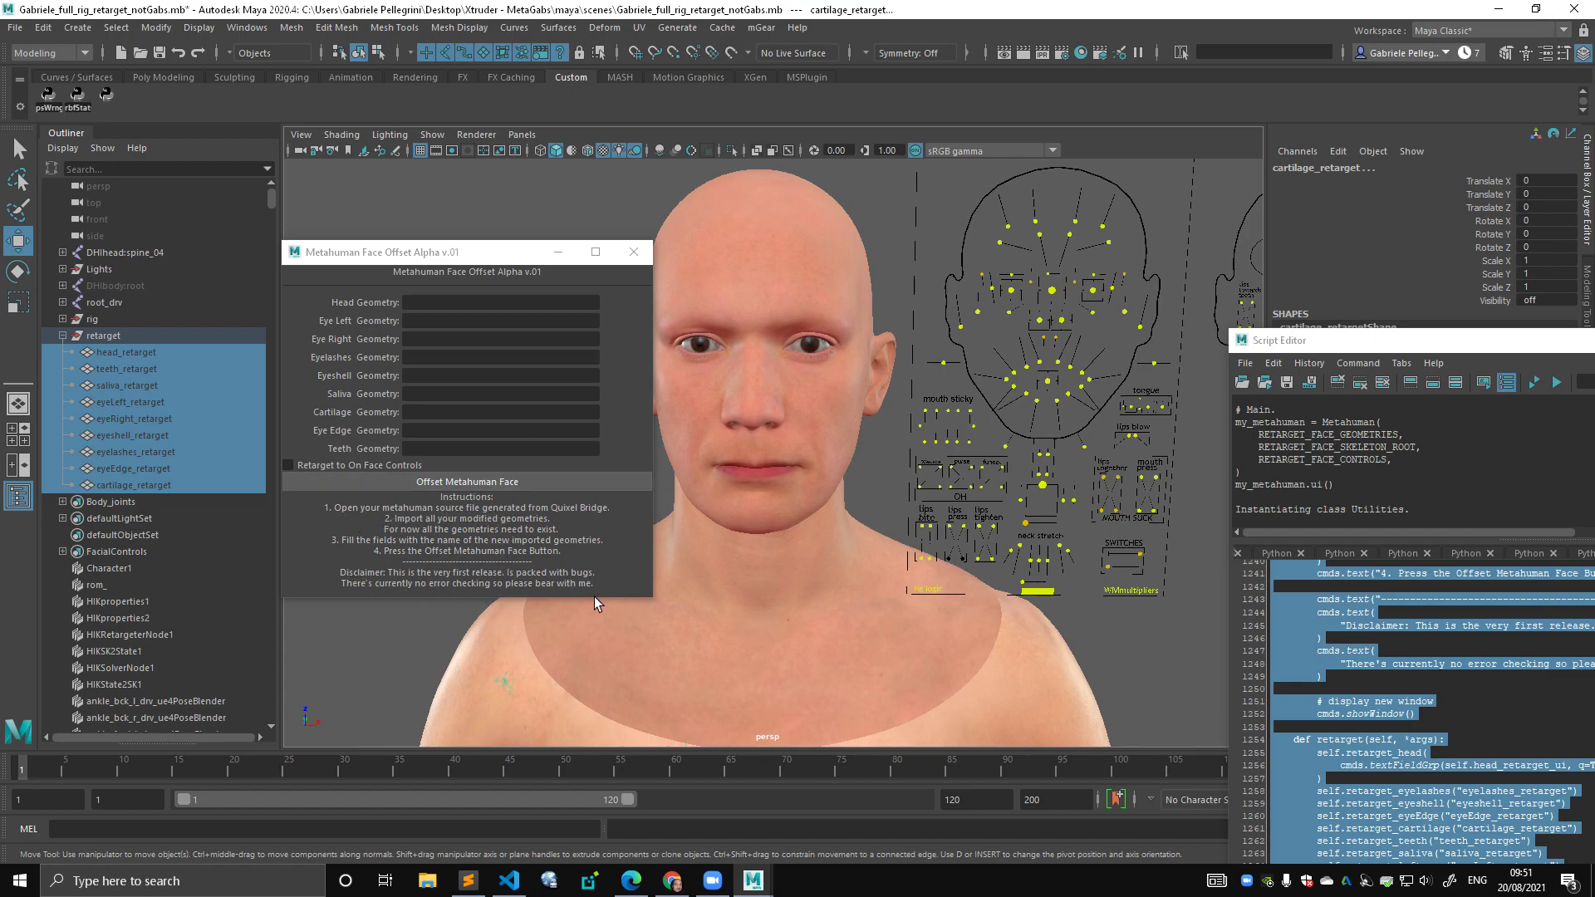
# Step: Fill the head, teeth, saliva, left eye and right eye fields with their retarget meshes
pyautogui.click(469, 262)
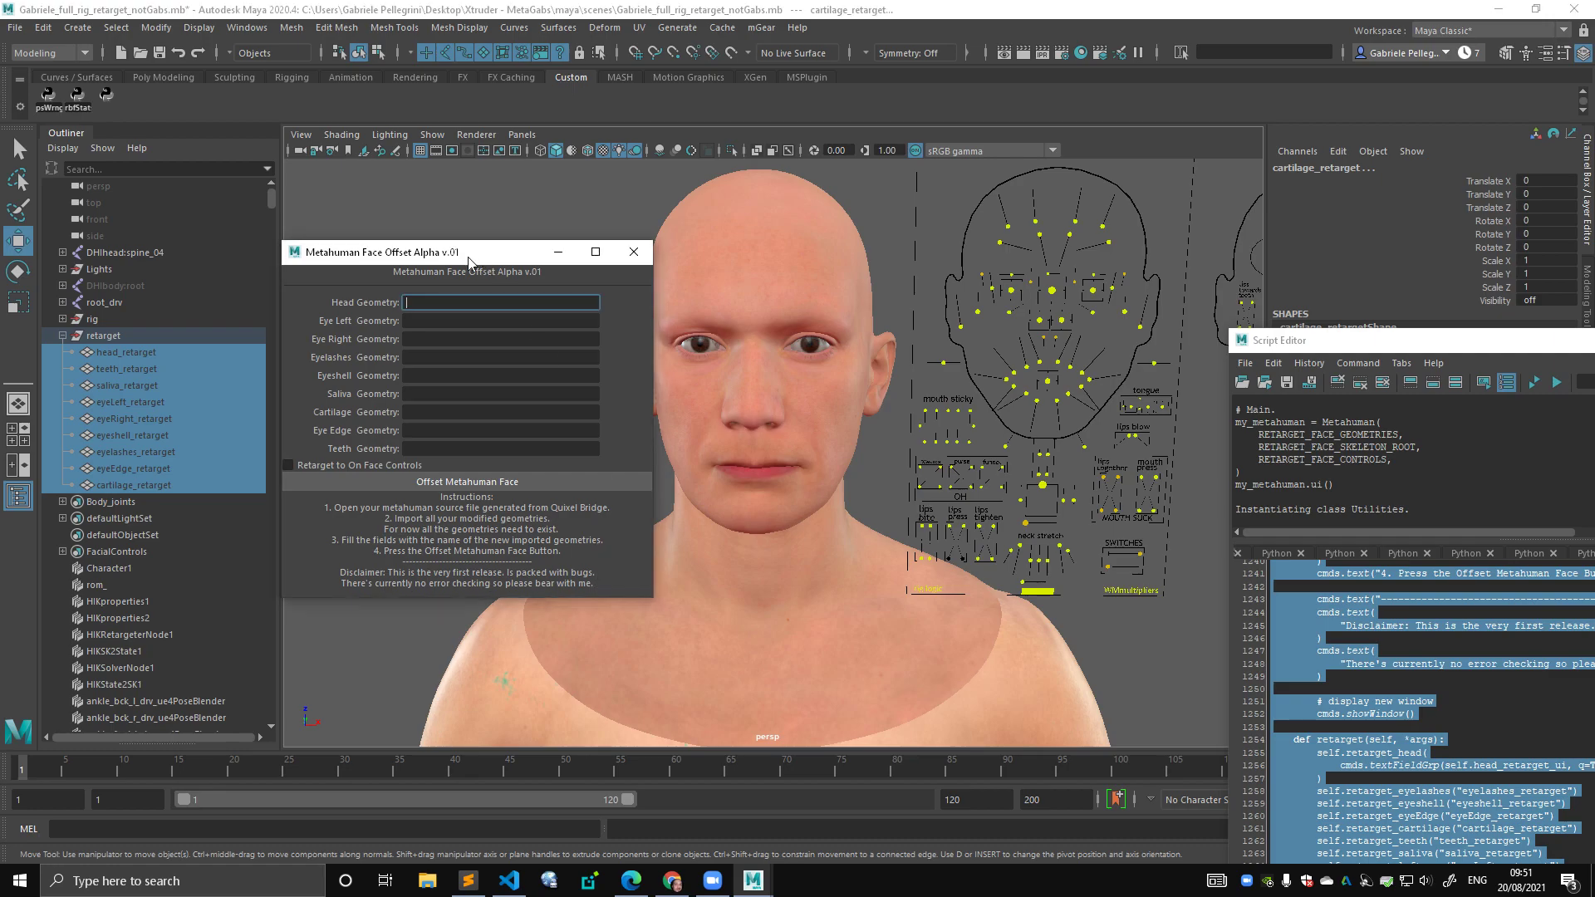
pyautogui.click(146, 354)
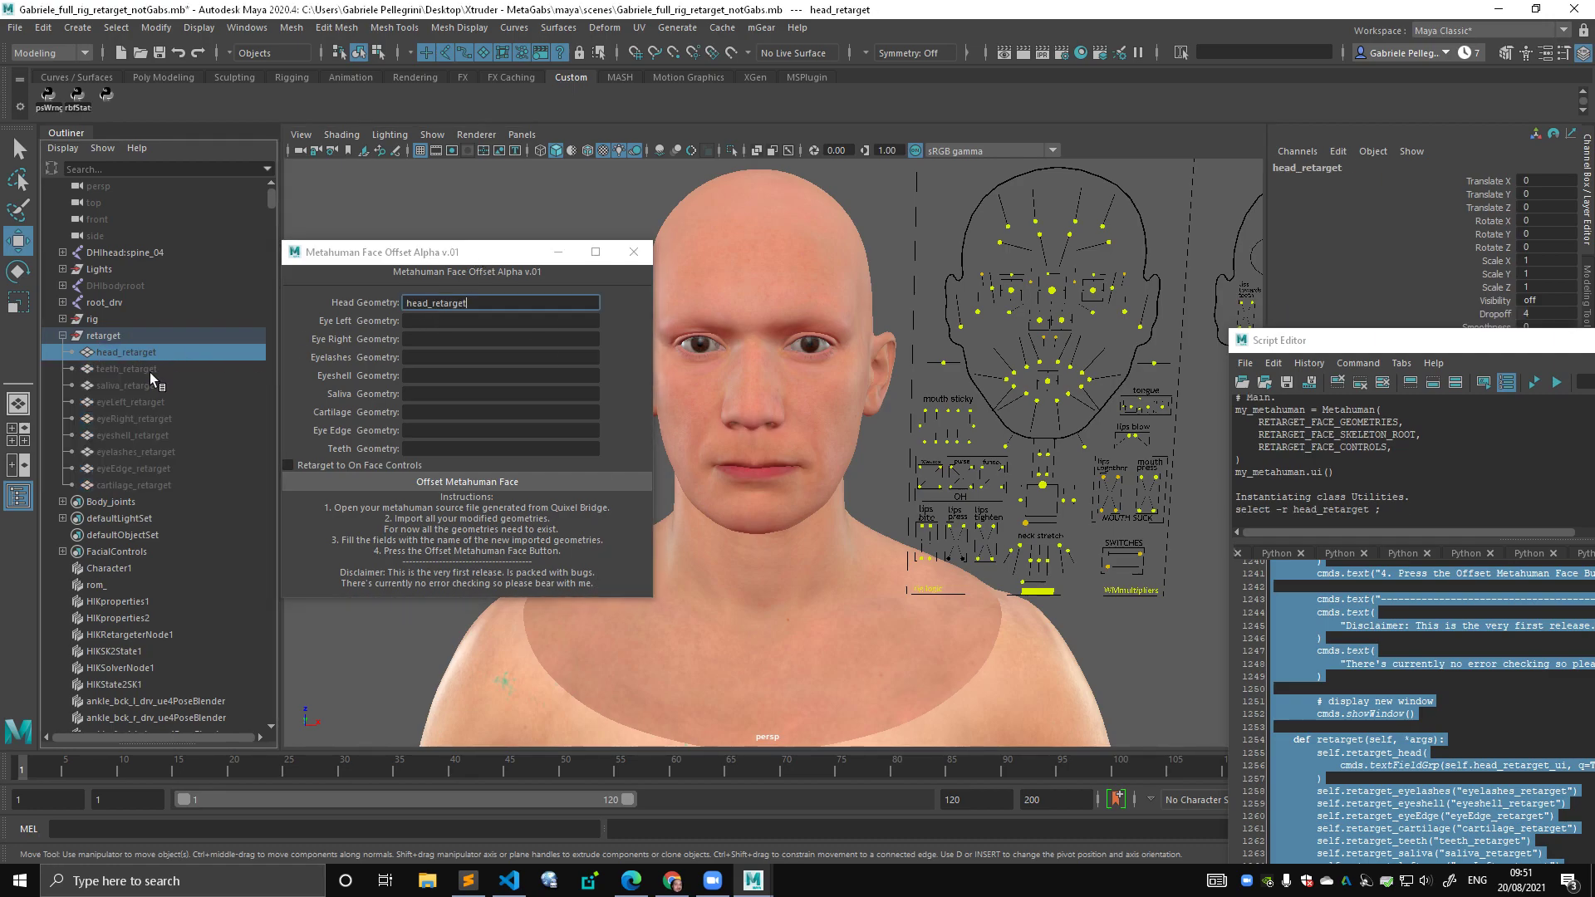
pyautogui.doubleClick(150, 371)
pyautogui.hotkey('ctrl', 'c')
pyautogui.click(440, 449)
pyautogui.hotkey('ctrl', 'v')
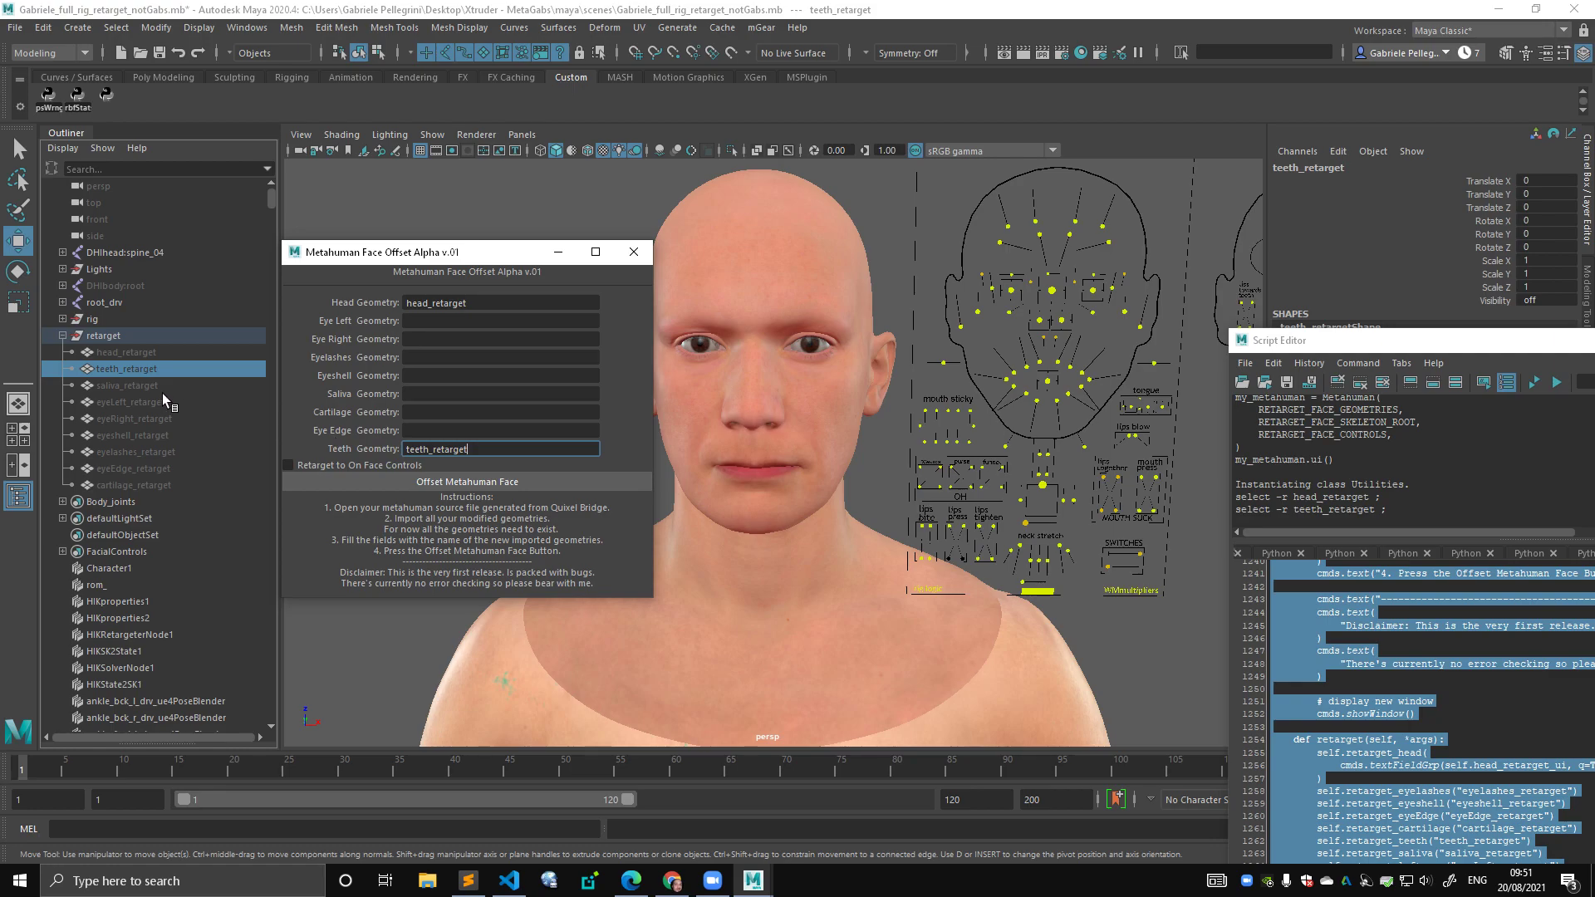
pyautogui.doubleClick(162, 388)
pyautogui.click(448, 399)
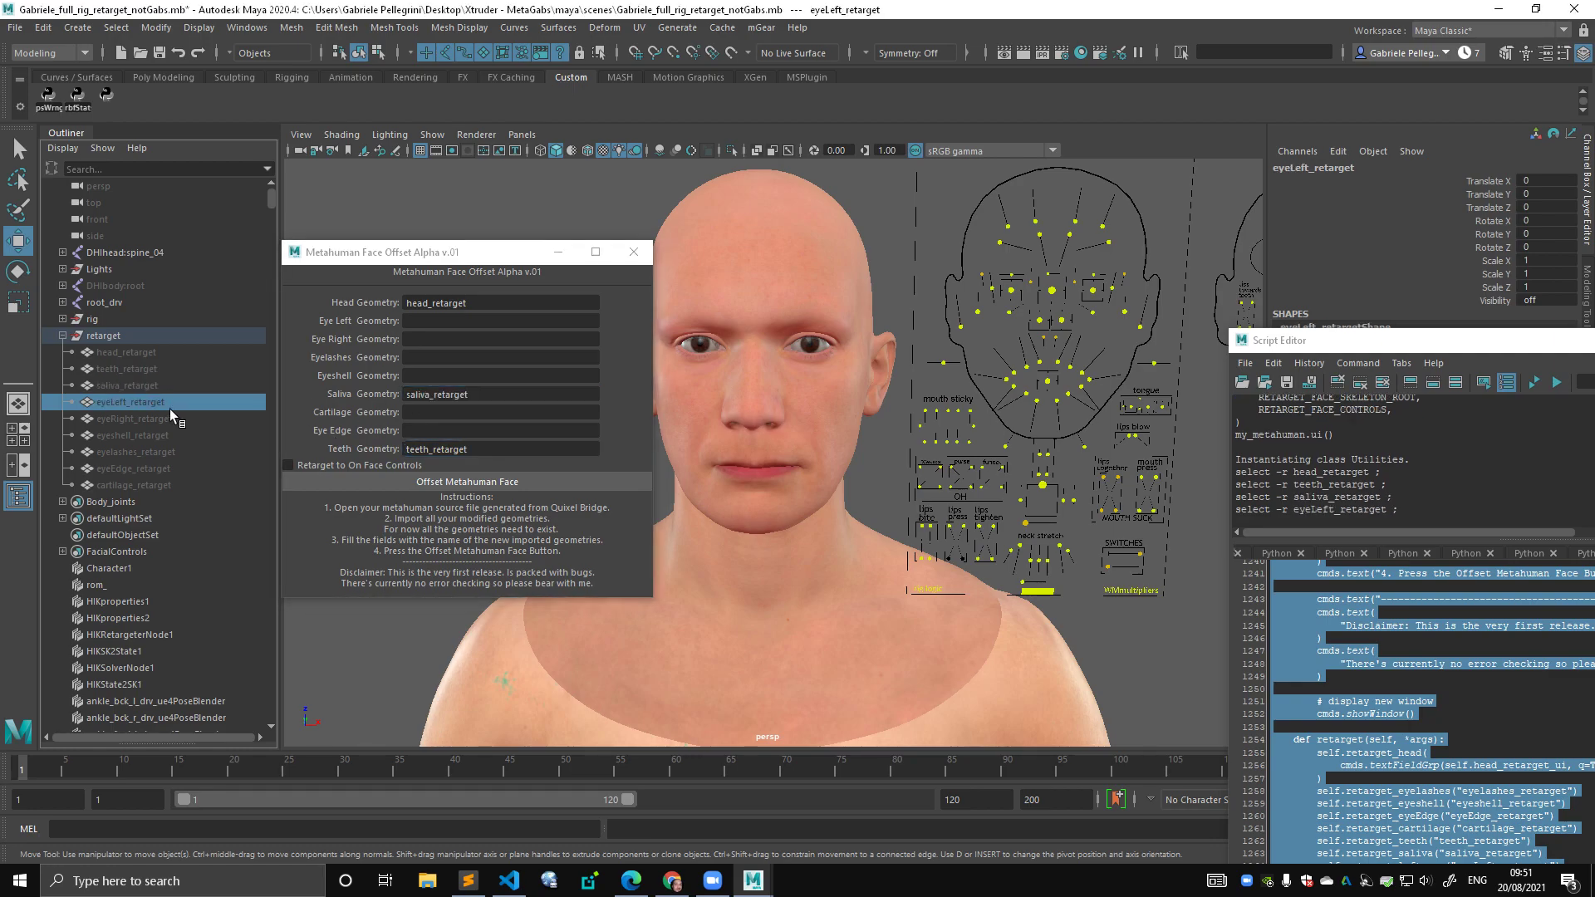
pyautogui.doubleClick(170, 406)
pyautogui.click(460, 324)
pyautogui.hotkey('ctrl', 'v')
pyautogui.doubleClick(167, 420)
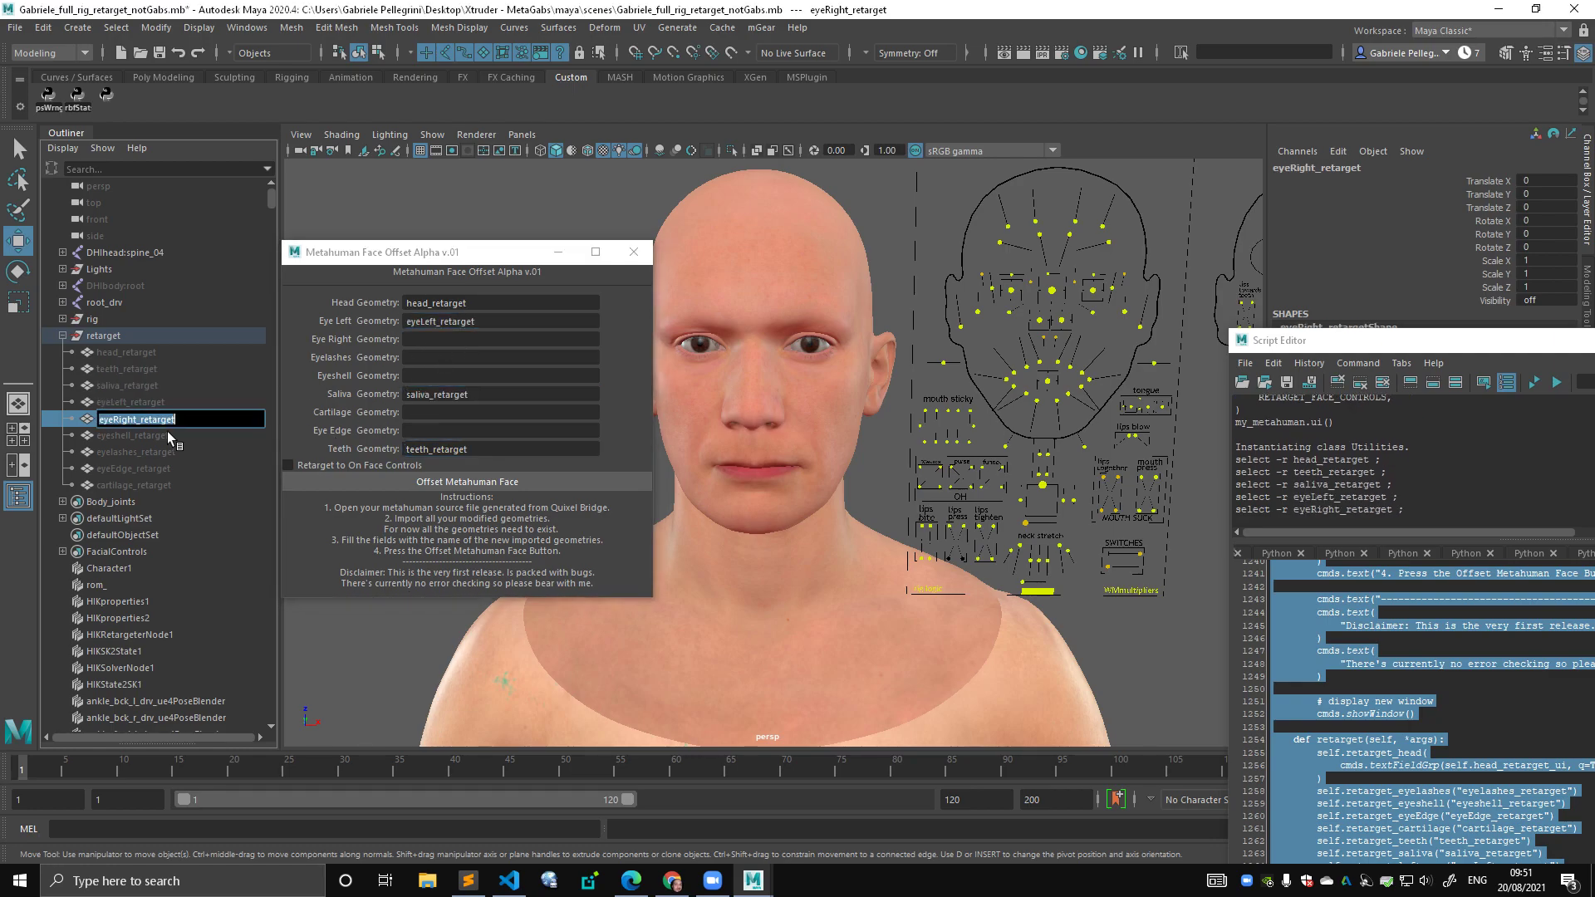
pyautogui.click(425, 341)
pyautogui.hotkey('ctrl', 'v')
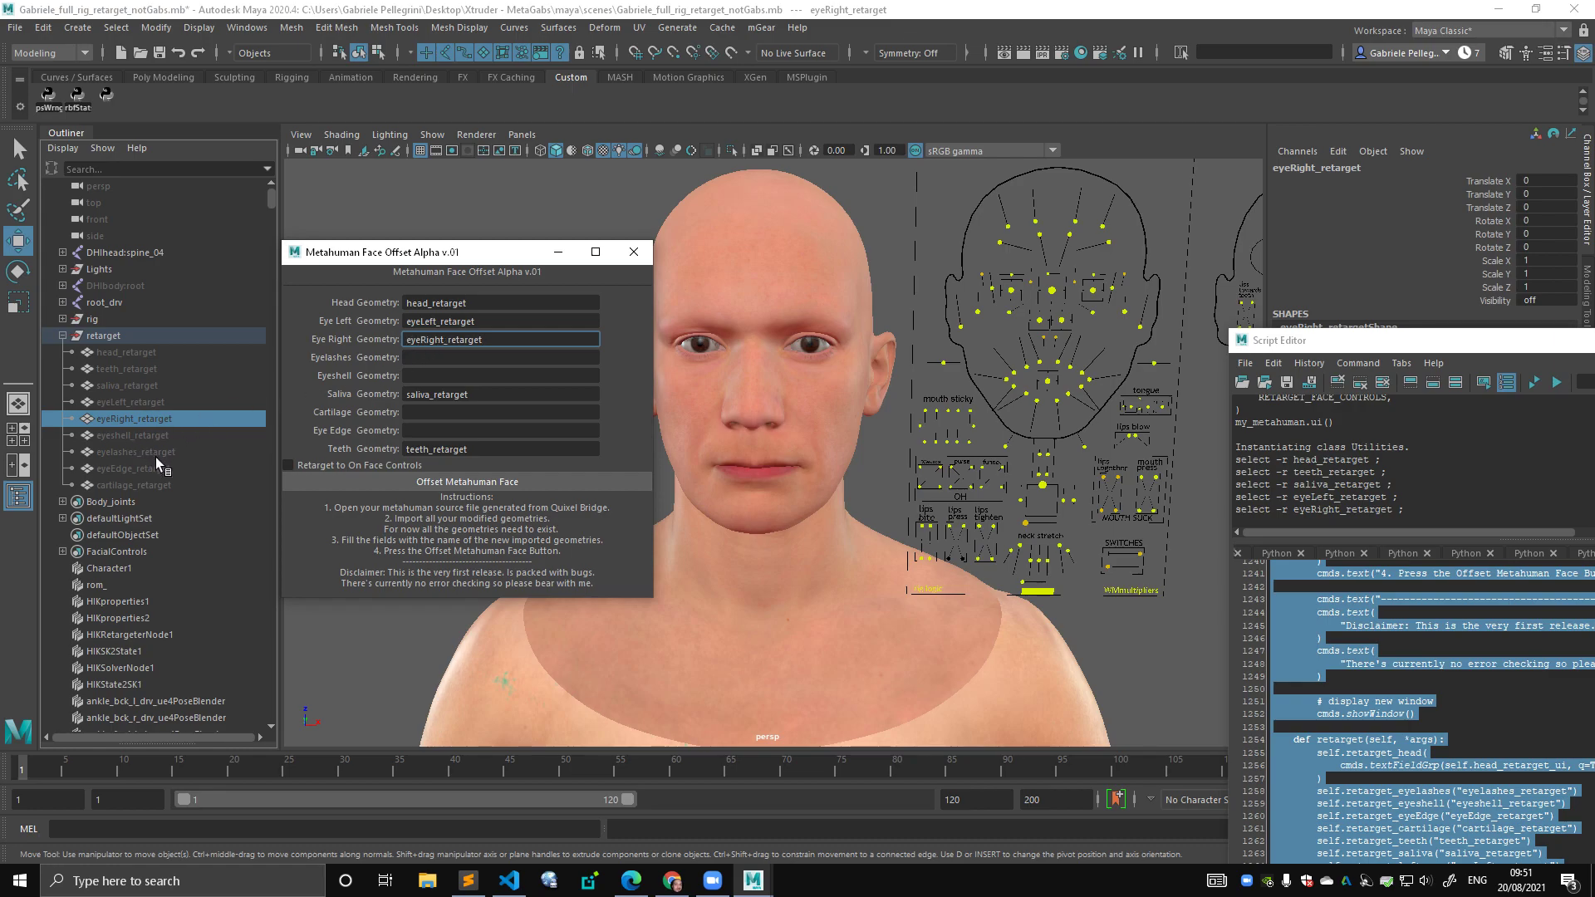
# Step: Fill the eyelashes, eyeshell, cartilage and eye edge fields with their retarget meshes
pyautogui.doubleClick(156, 457)
pyautogui.hotkey('ctrl', 'c')
pyautogui.click(433, 361)
pyautogui.hotkey('ctrl', 'v')
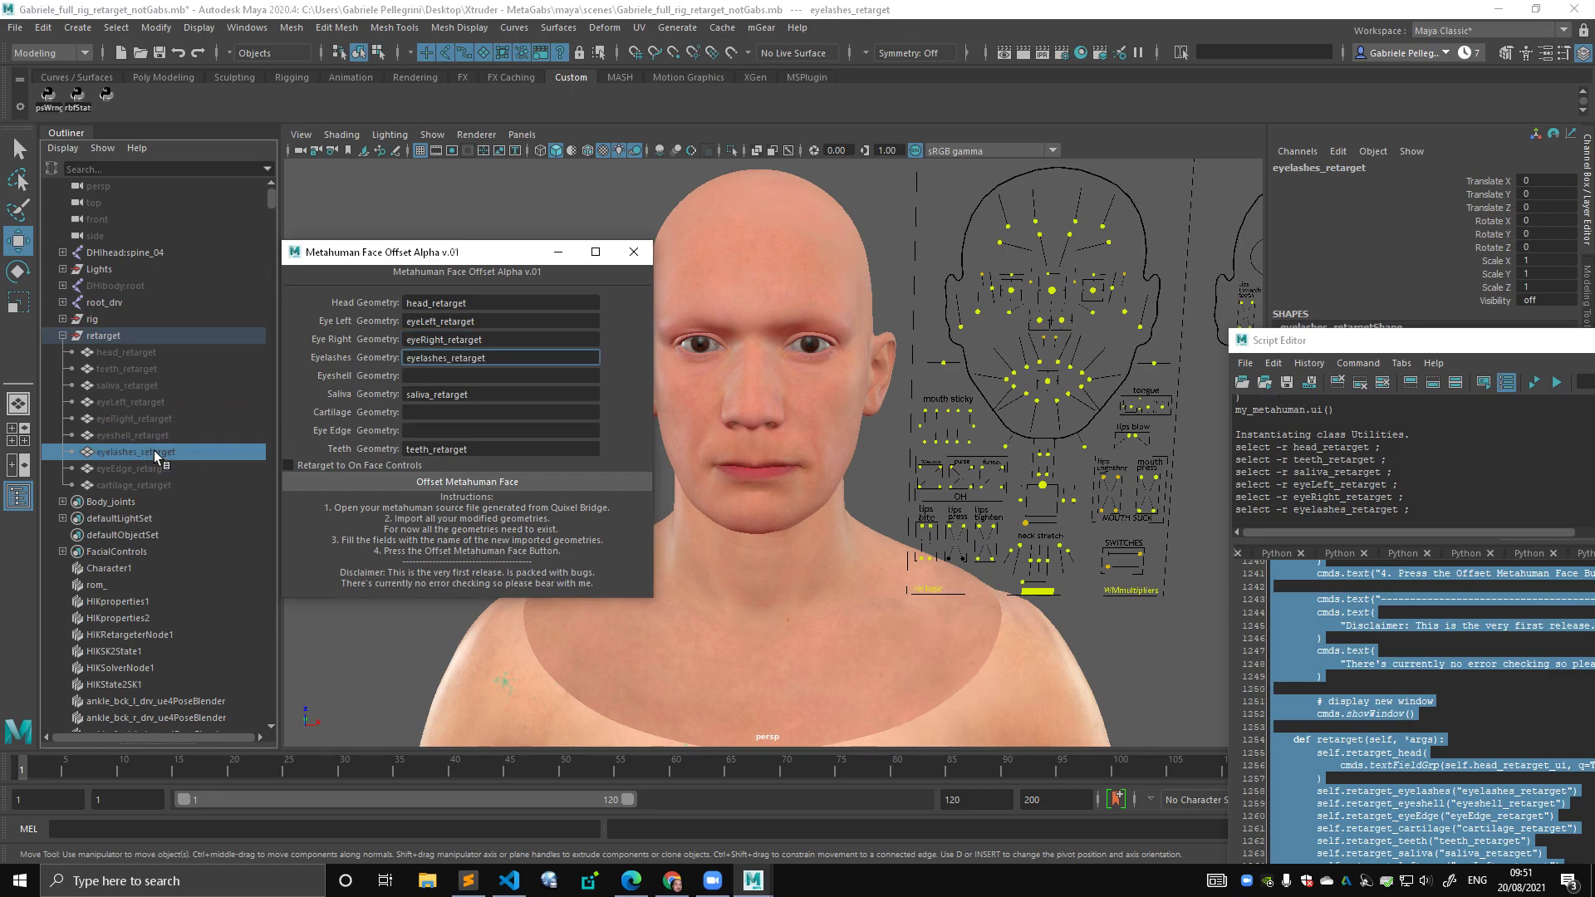
pyautogui.doubleClick(133, 435)
pyautogui.hotkey('ctrl', 'c')
pyautogui.click(440, 375)
pyautogui.hotkey('ctrl', 'v')
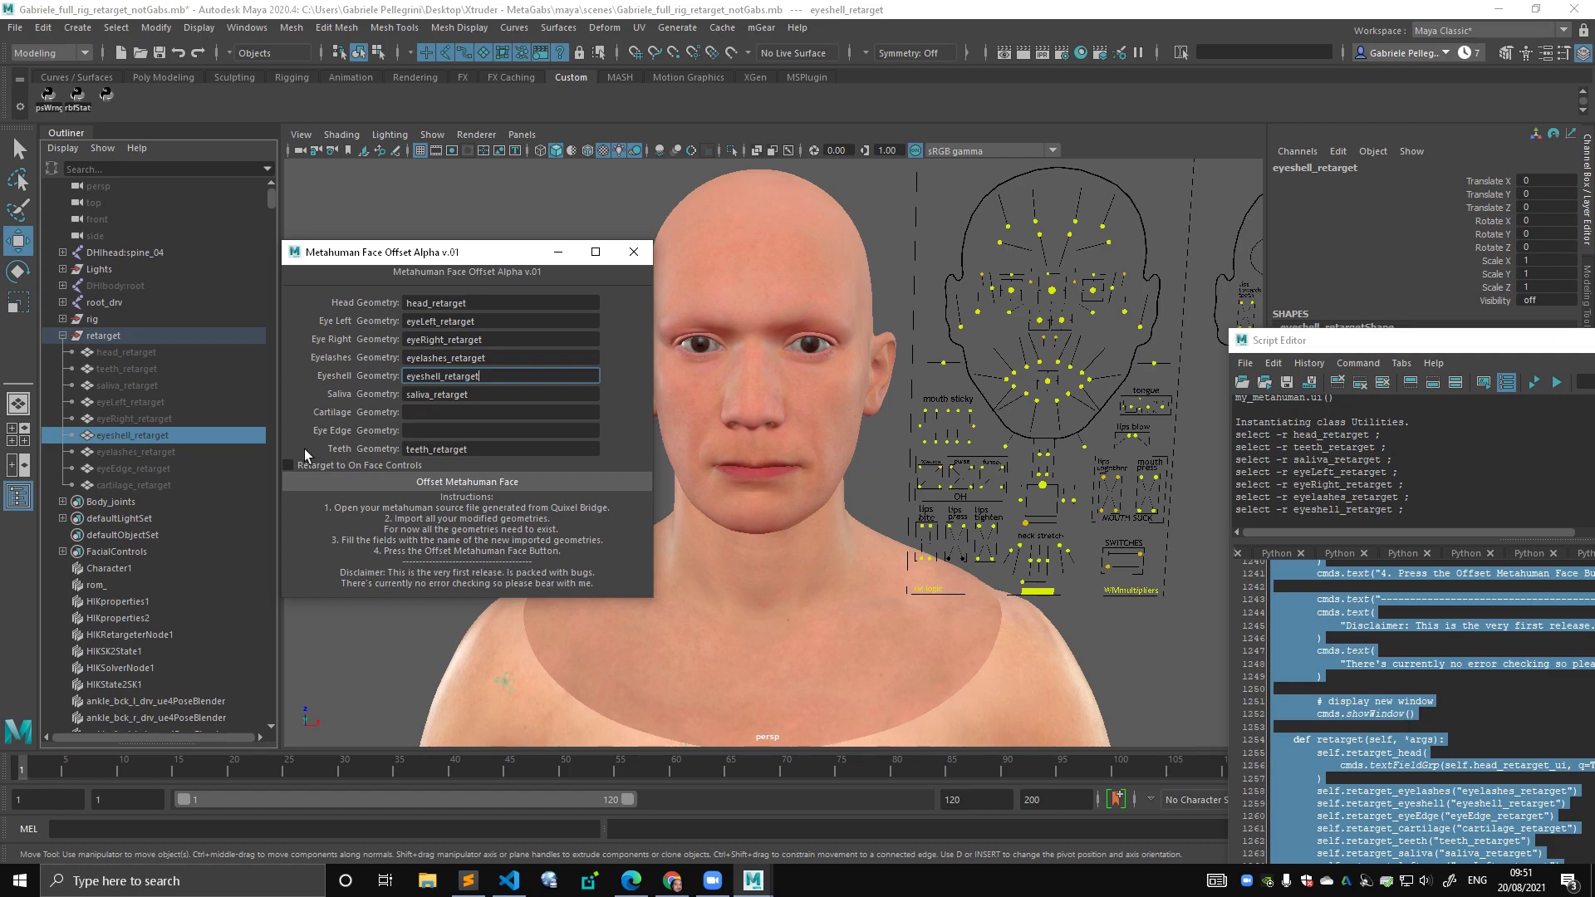
pyautogui.doubleClick(147, 487)
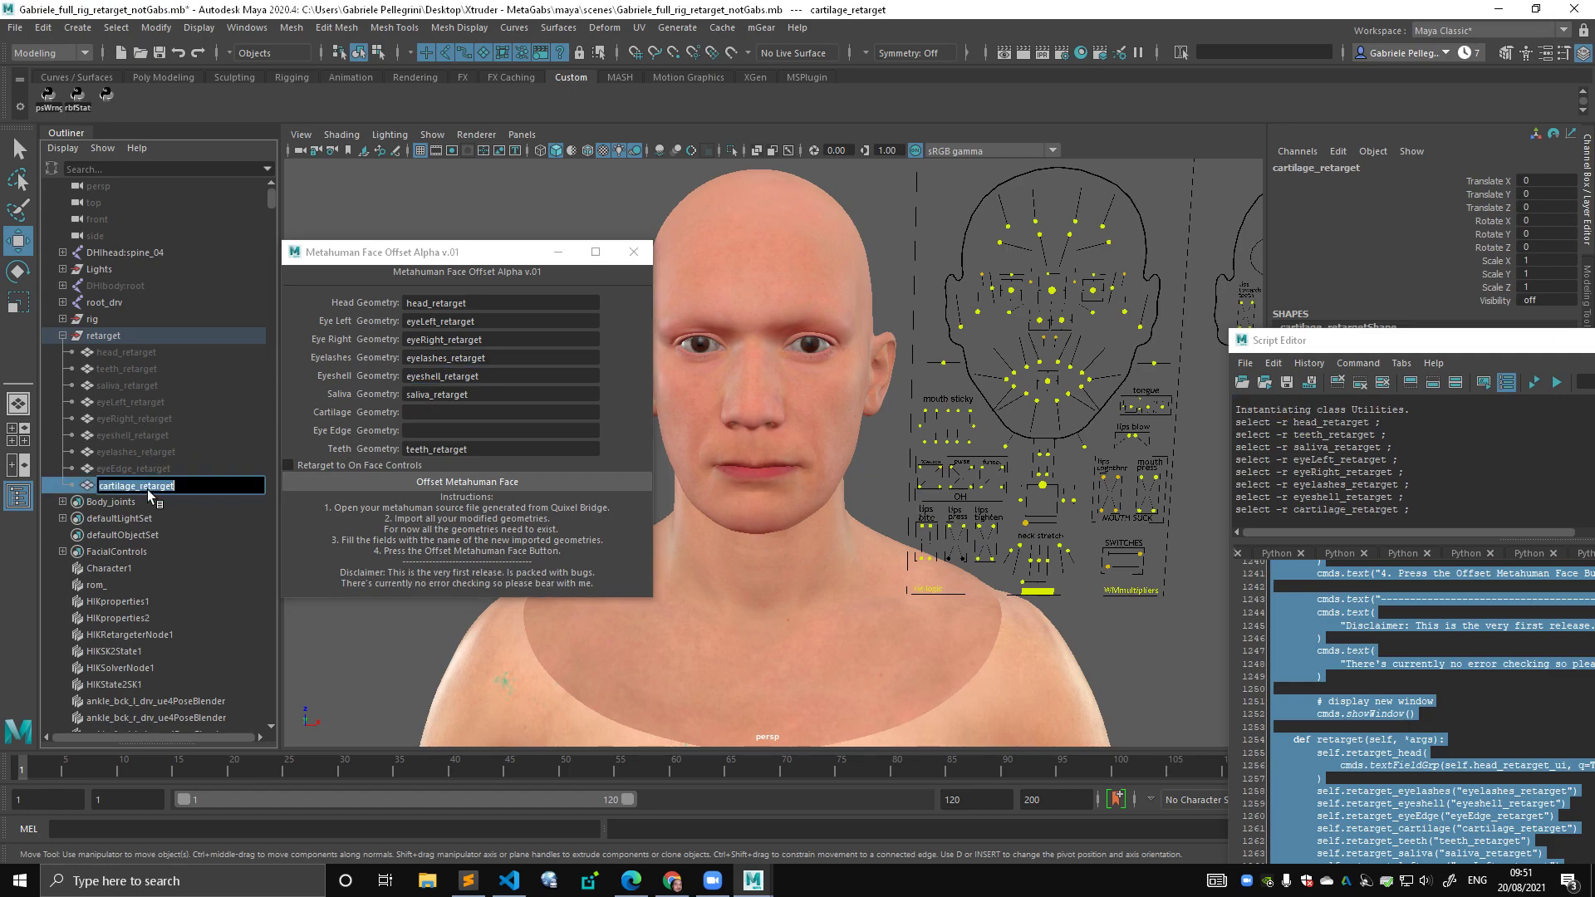
pyautogui.hotkey('ctrl', 'c')
pyautogui.click(440, 412)
pyautogui.hotkey('ctrl', 'v')
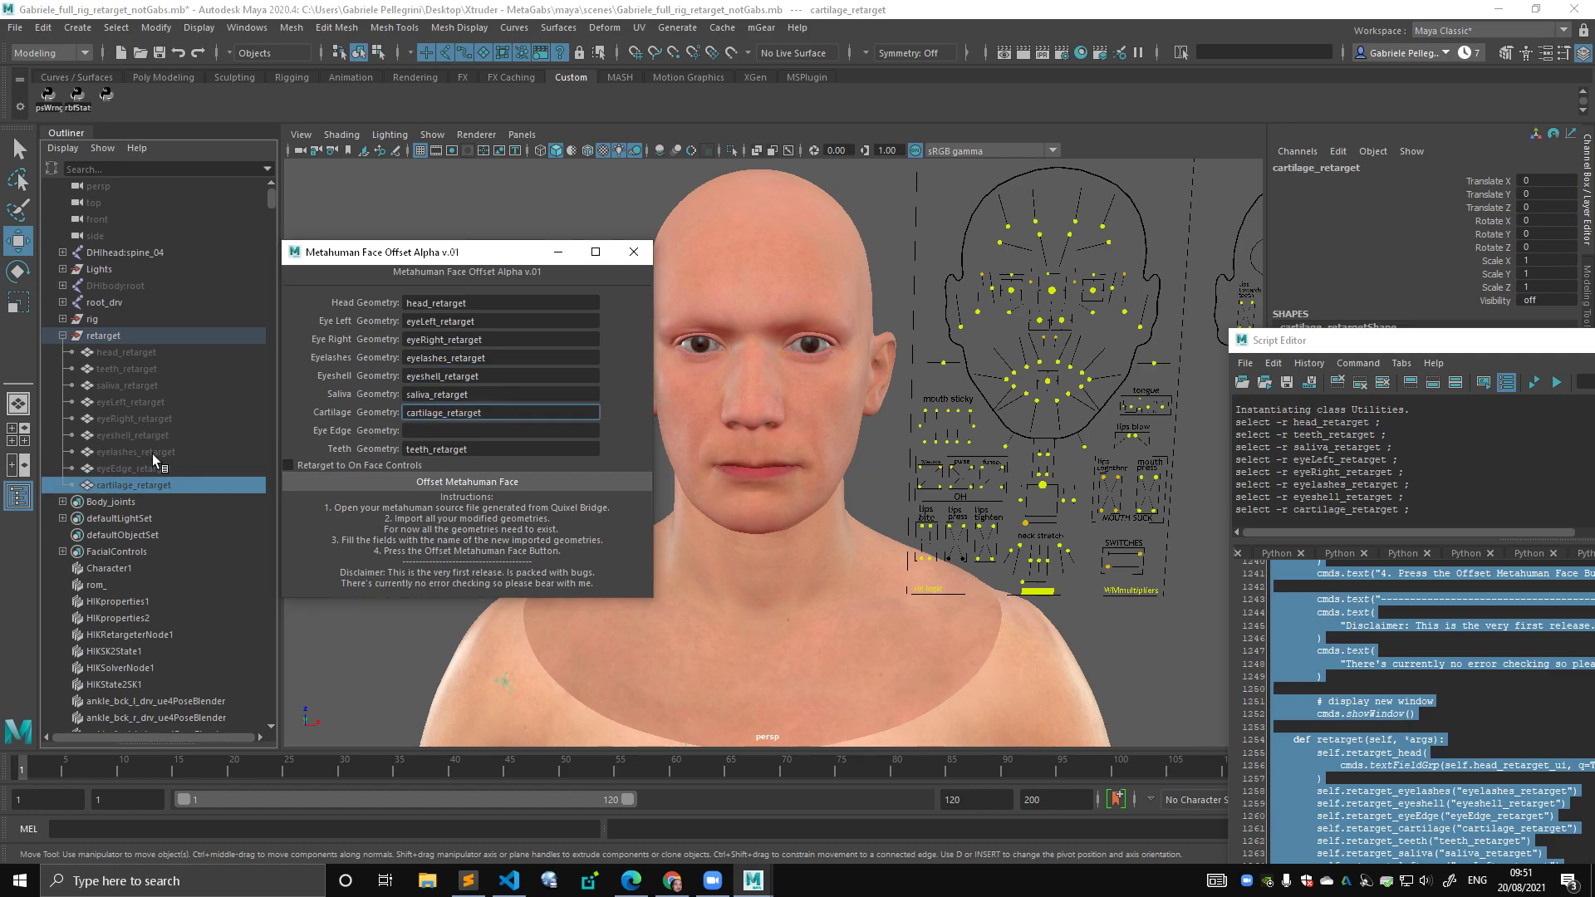
pyautogui.doubleClick(148, 470)
pyautogui.hotkey('ctrl', 'c')
pyautogui.click(427, 431)
pyautogui.hotkey('ctrl', 'v')
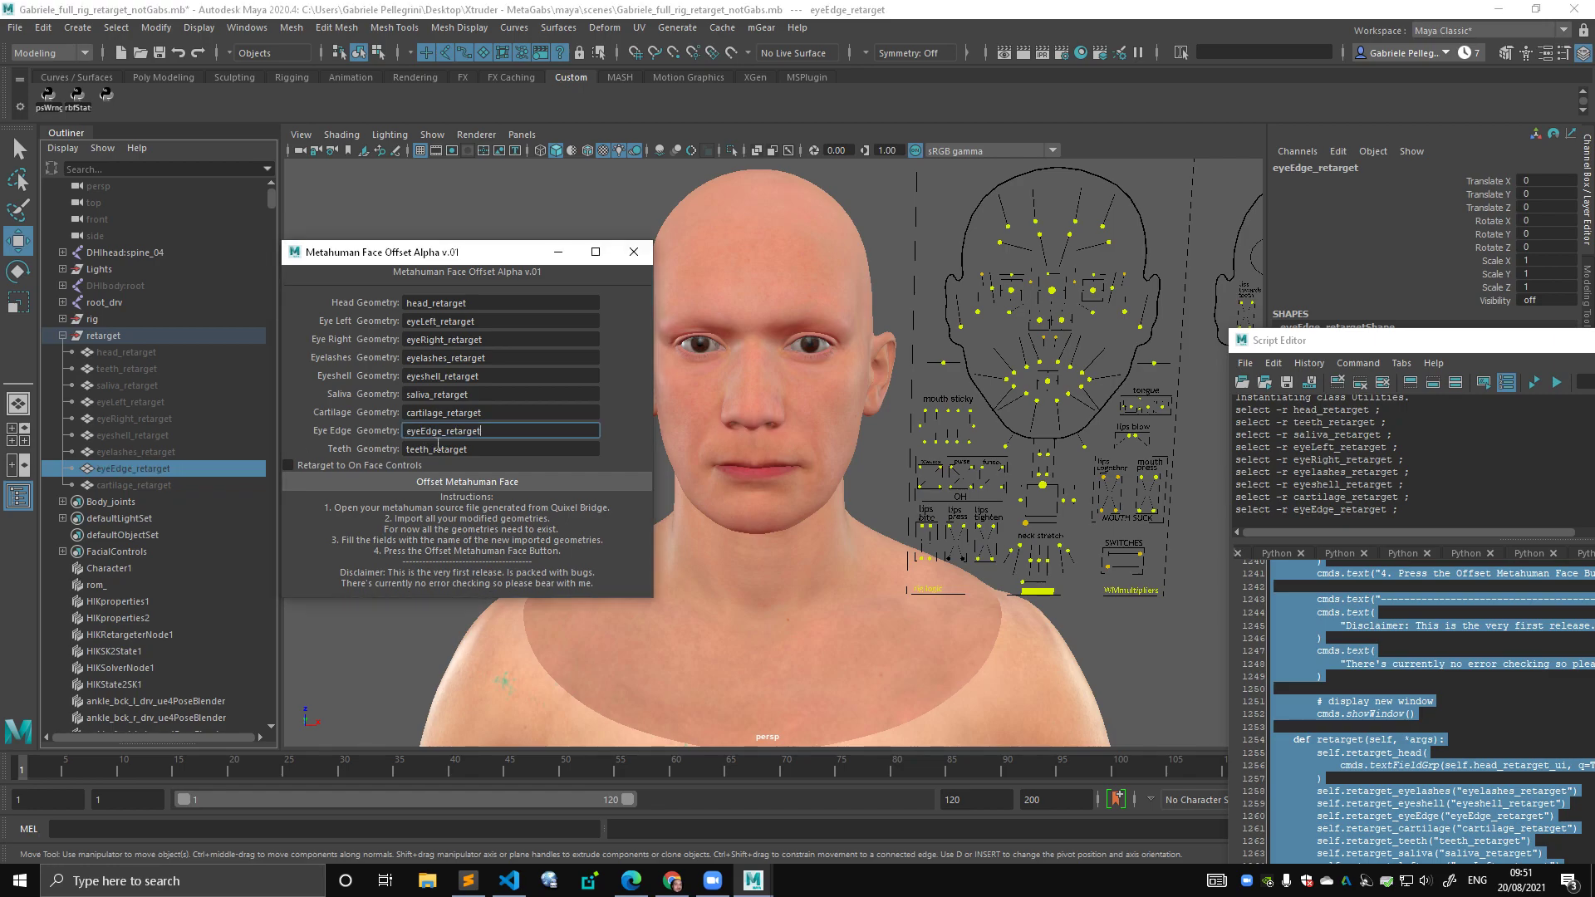
# Step: Run Offset Metahuman Face, creating retargeted meshes such as eyeLeft_lod0_mesh_retargeted
pyautogui.moveTo(471, 255); pyautogui.dragTo(451, 214)
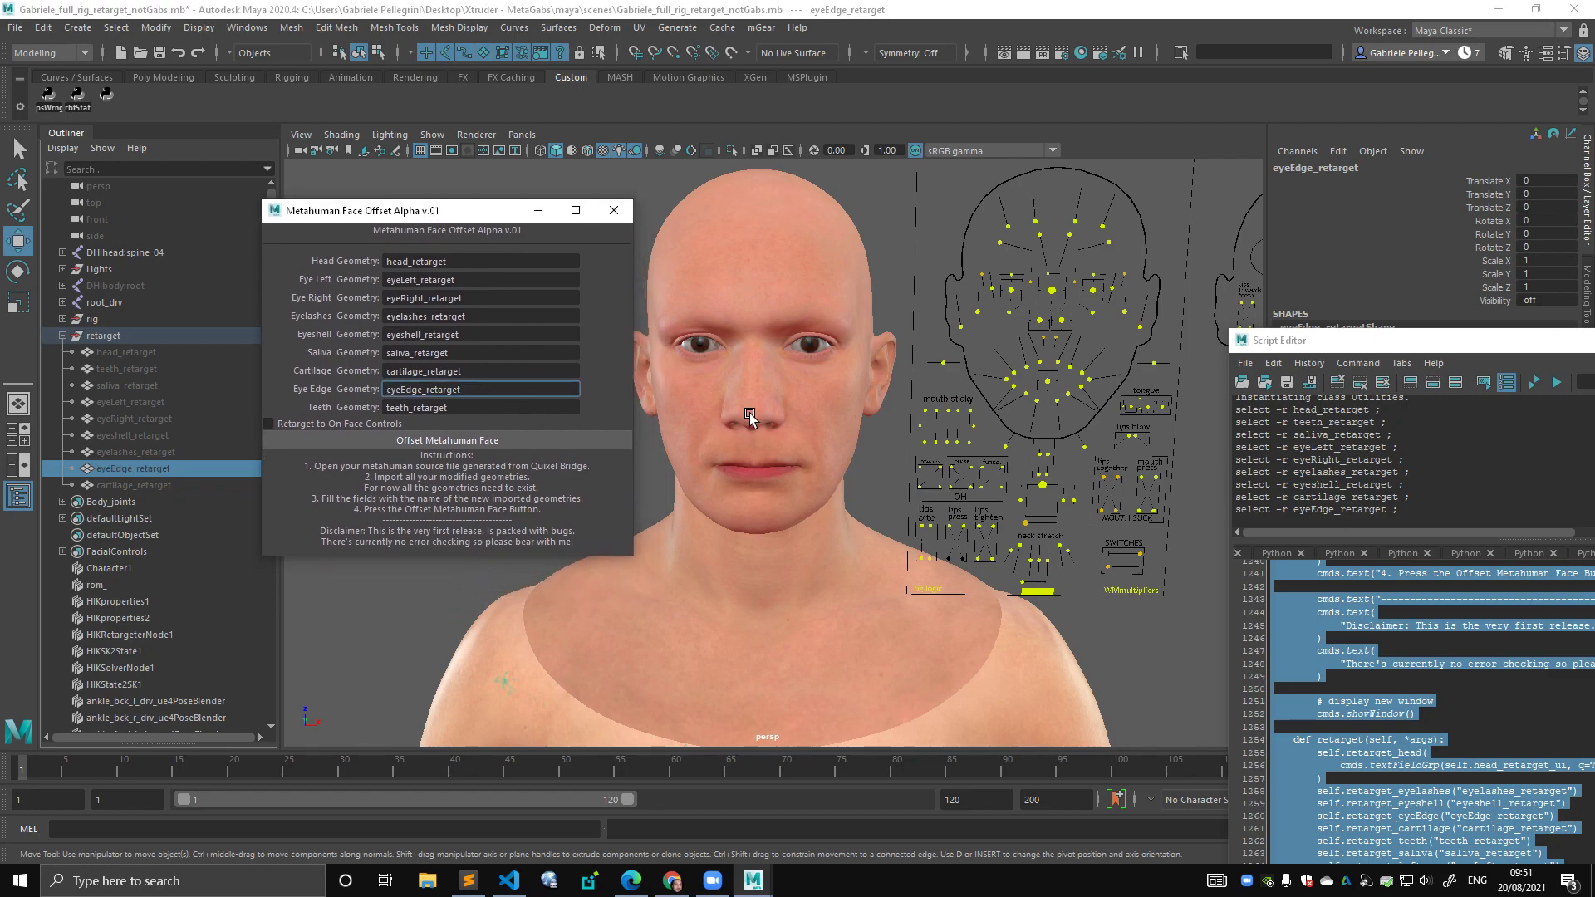
pyautogui.keyDown('alt'); pyautogui.moveTo(781, 400); pyautogui.dragTo(813, 393); pyautogui.keyUp('alt')
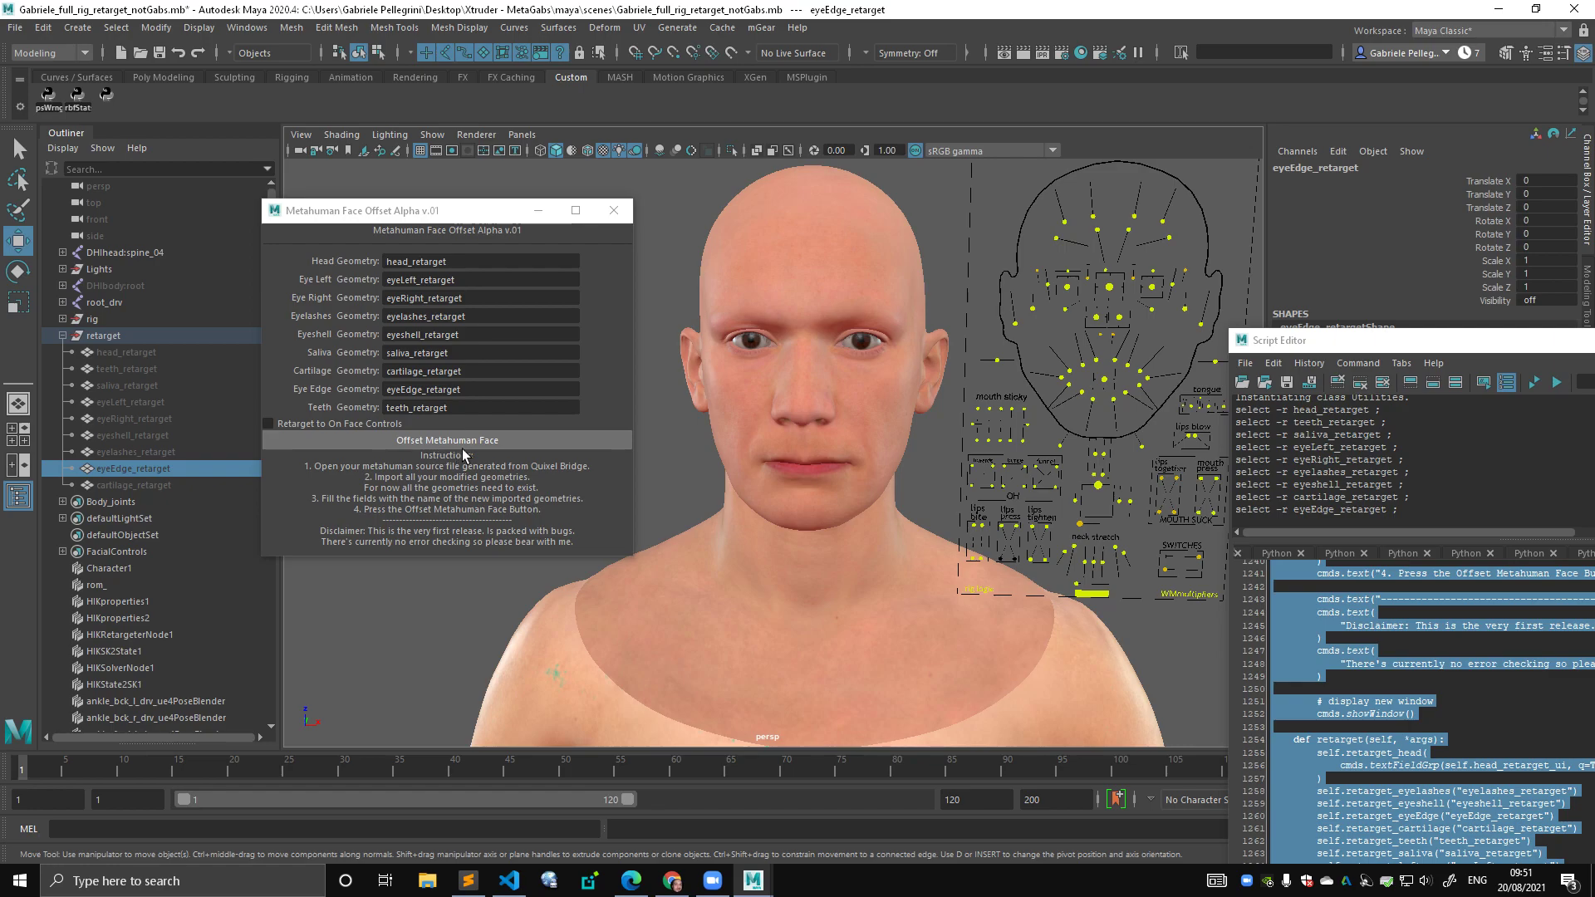
pyautogui.keyDown('alt'); pyautogui.moveTo(766, 402); pyautogui.dragTo(736, 406, button='middle'); pyautogui.keyUp('alt')
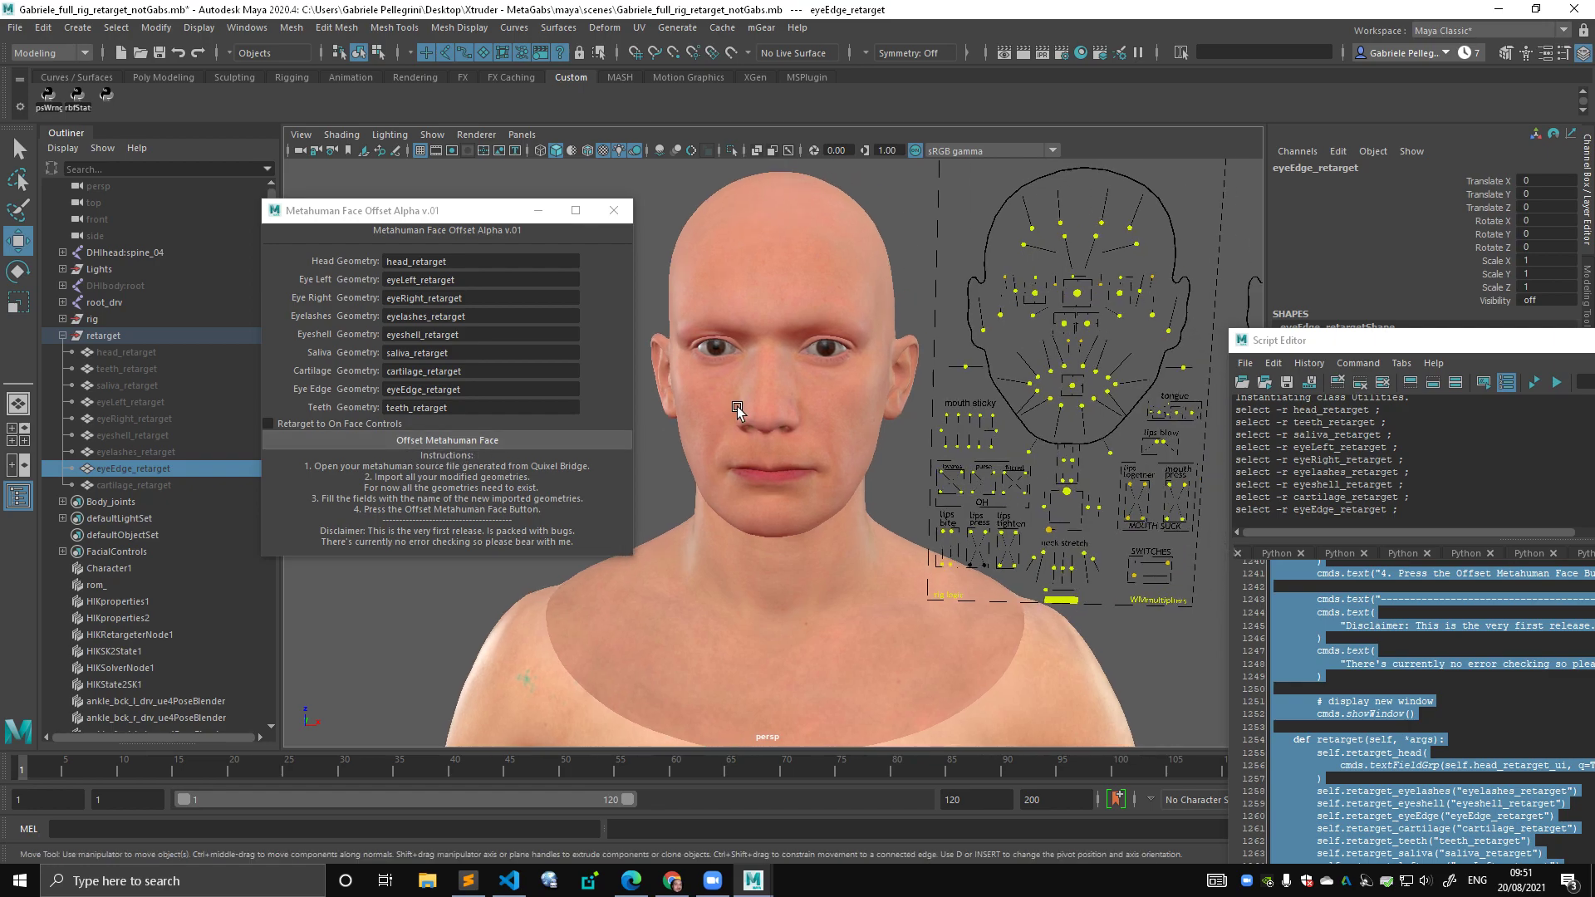
pyautogui.scroll(1, 736, 406)
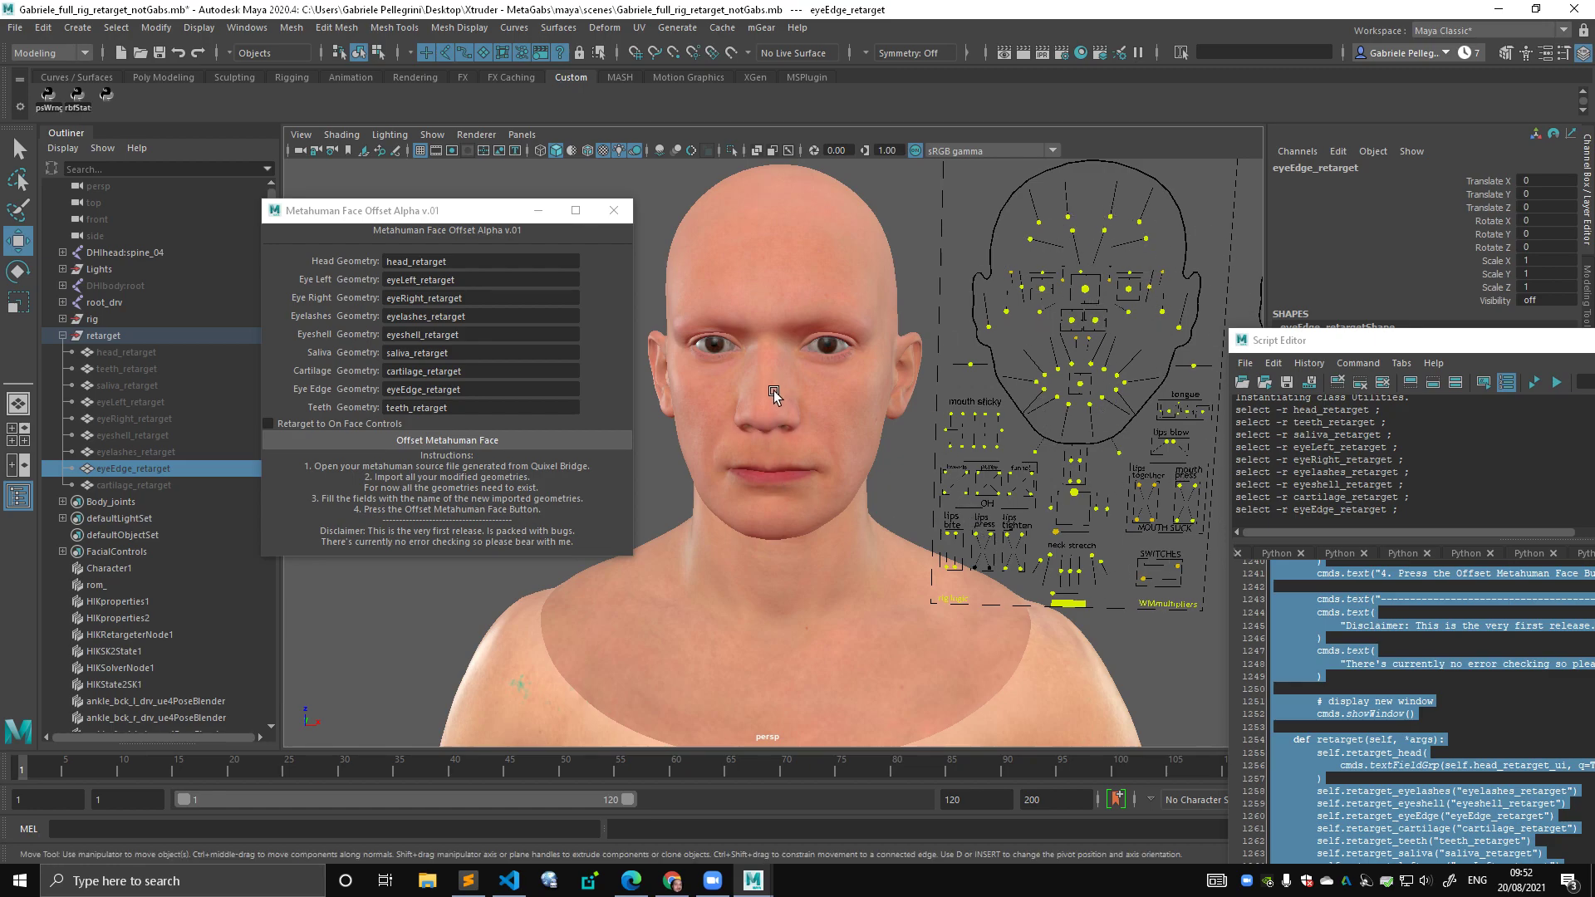
pyautogui.moveTo(408, 211); pyautogui.dragTo(430, 204)
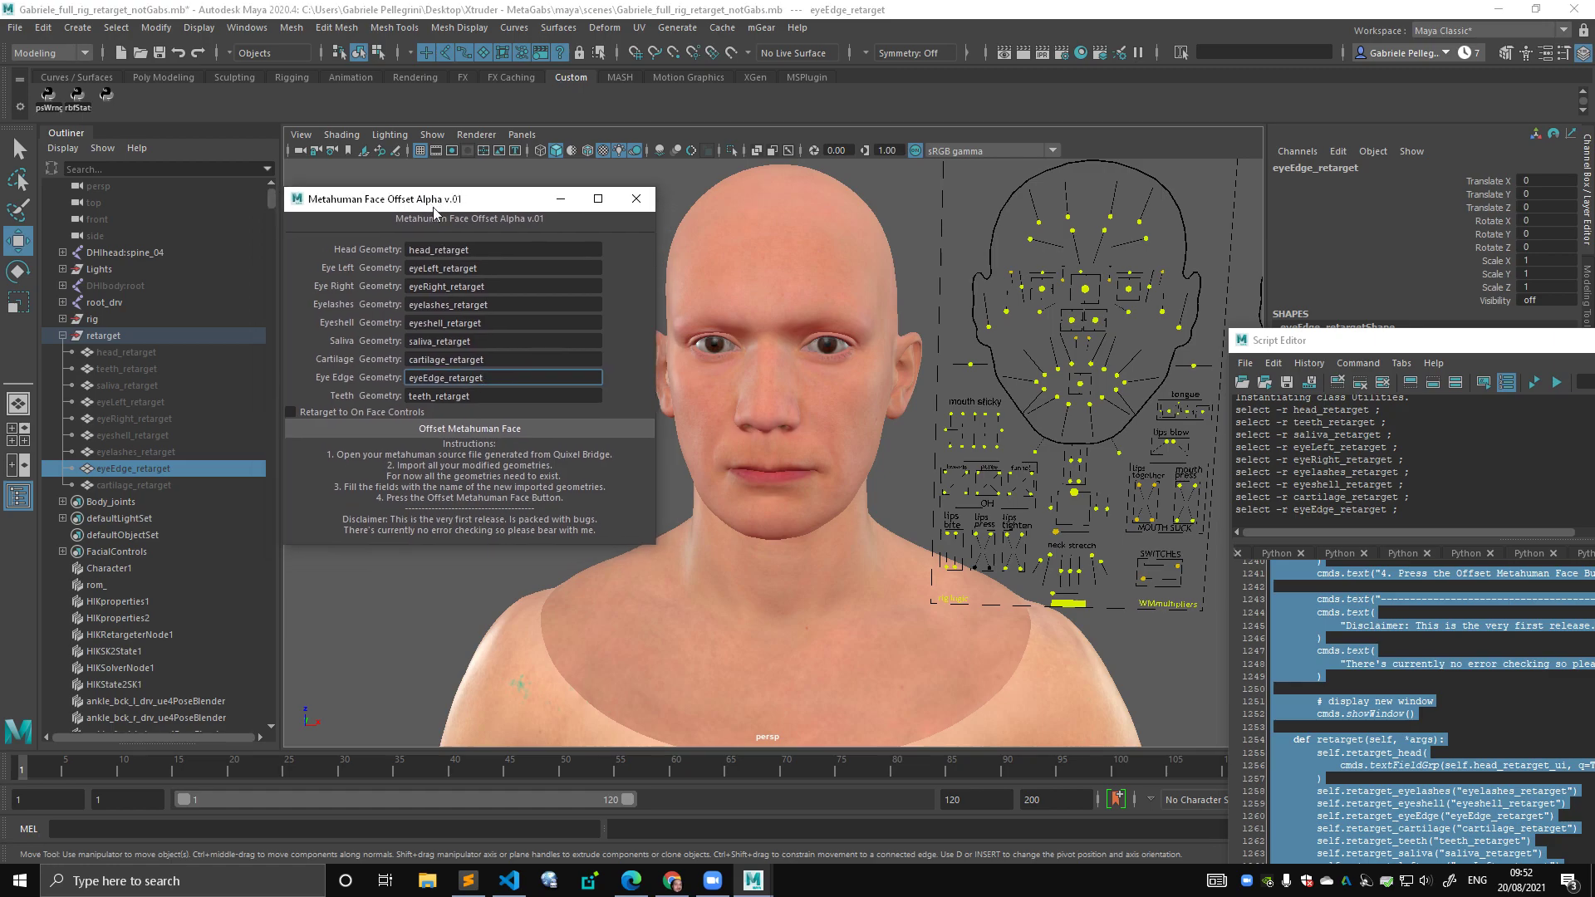
pyautogui.click(376, 427)
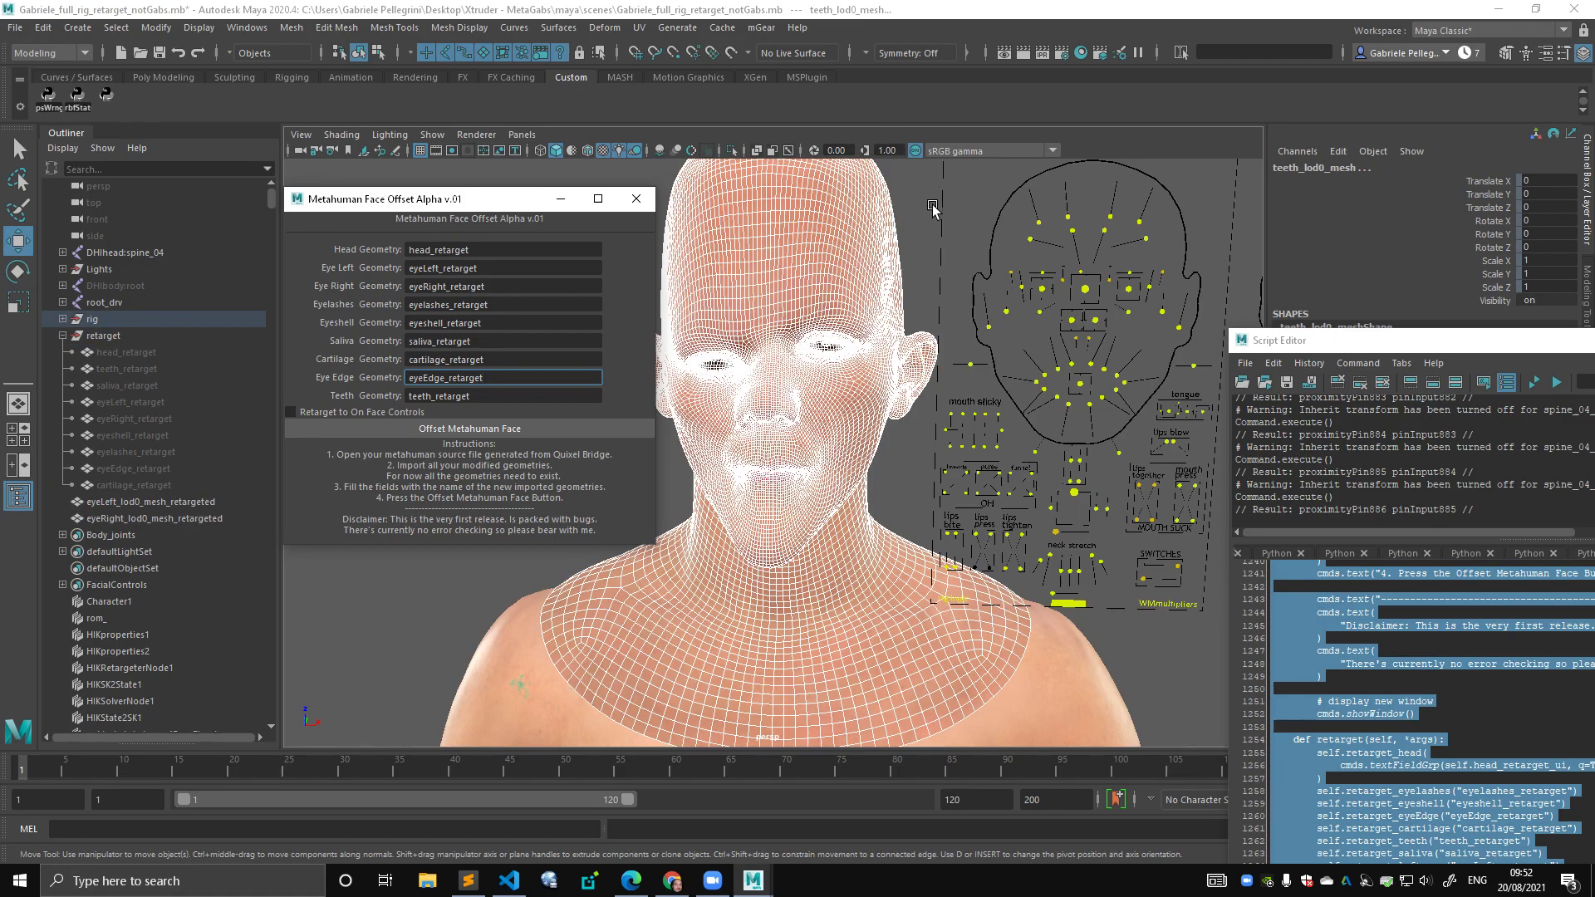
# Step: Drag CTRL_C_jaw to open the jaw and test the offset rig
pyautogui.keyDown('alt'); pyautogui.moveTo(965, 276); pyautogui.dragTo(933, 283, button='right'); pyautogui.keyUp('alt')
pyautogui.click(906, 260)
pyautogui.keyDown('alt'); pyautogui.moveTo(867, 282); pyautogui.dragTo(879, 272, button='middle'); pyautogui.keyUp('alt')
pyautogui.scroll(2, 879, 272)
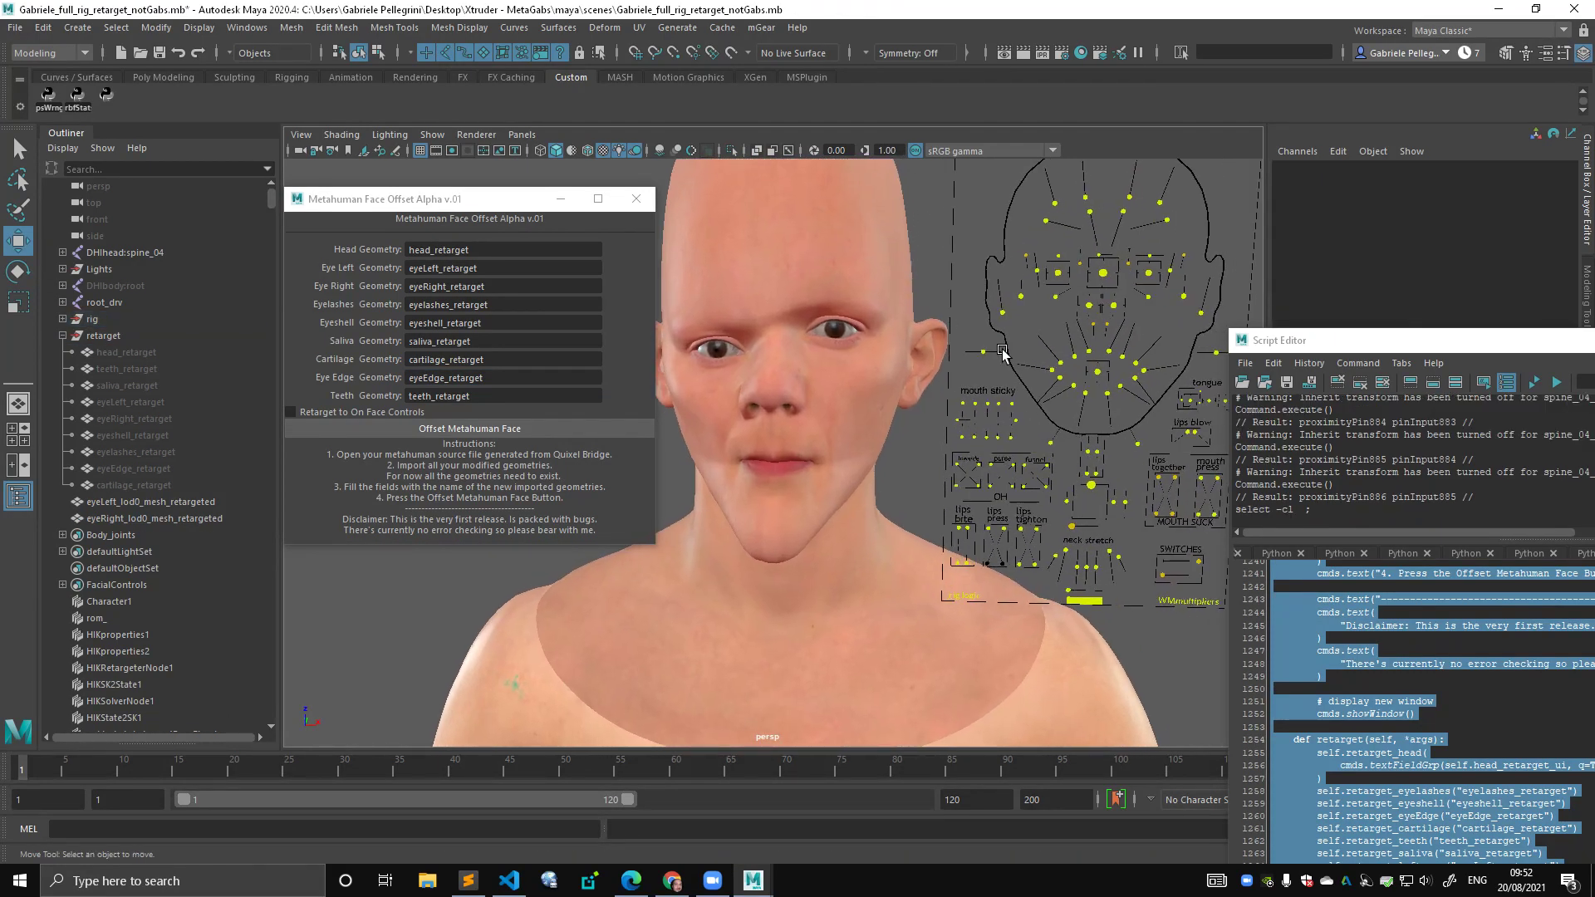
pyautogui.click(1093, 487)
pyautogui.moveTo(1111, 495); pyautogui.dragTo(1088, 525)
# Step: With the jaw left open, shift CTRL_C_mouth to check the mouth deformation, then open the File menu
pyautogui.click(1118, 382)
pyautogui.moveTo(1097, 372); pyautogui.dragTo(1095, 378)
pyautogui.scroll(-1, 943, 363)
pyautogui.keyDown('alt'); pyautogui.moveTo(931, 358); pyautogui.dragTo(915, 371, button='middle'); pyautogui.keyUp('alt')
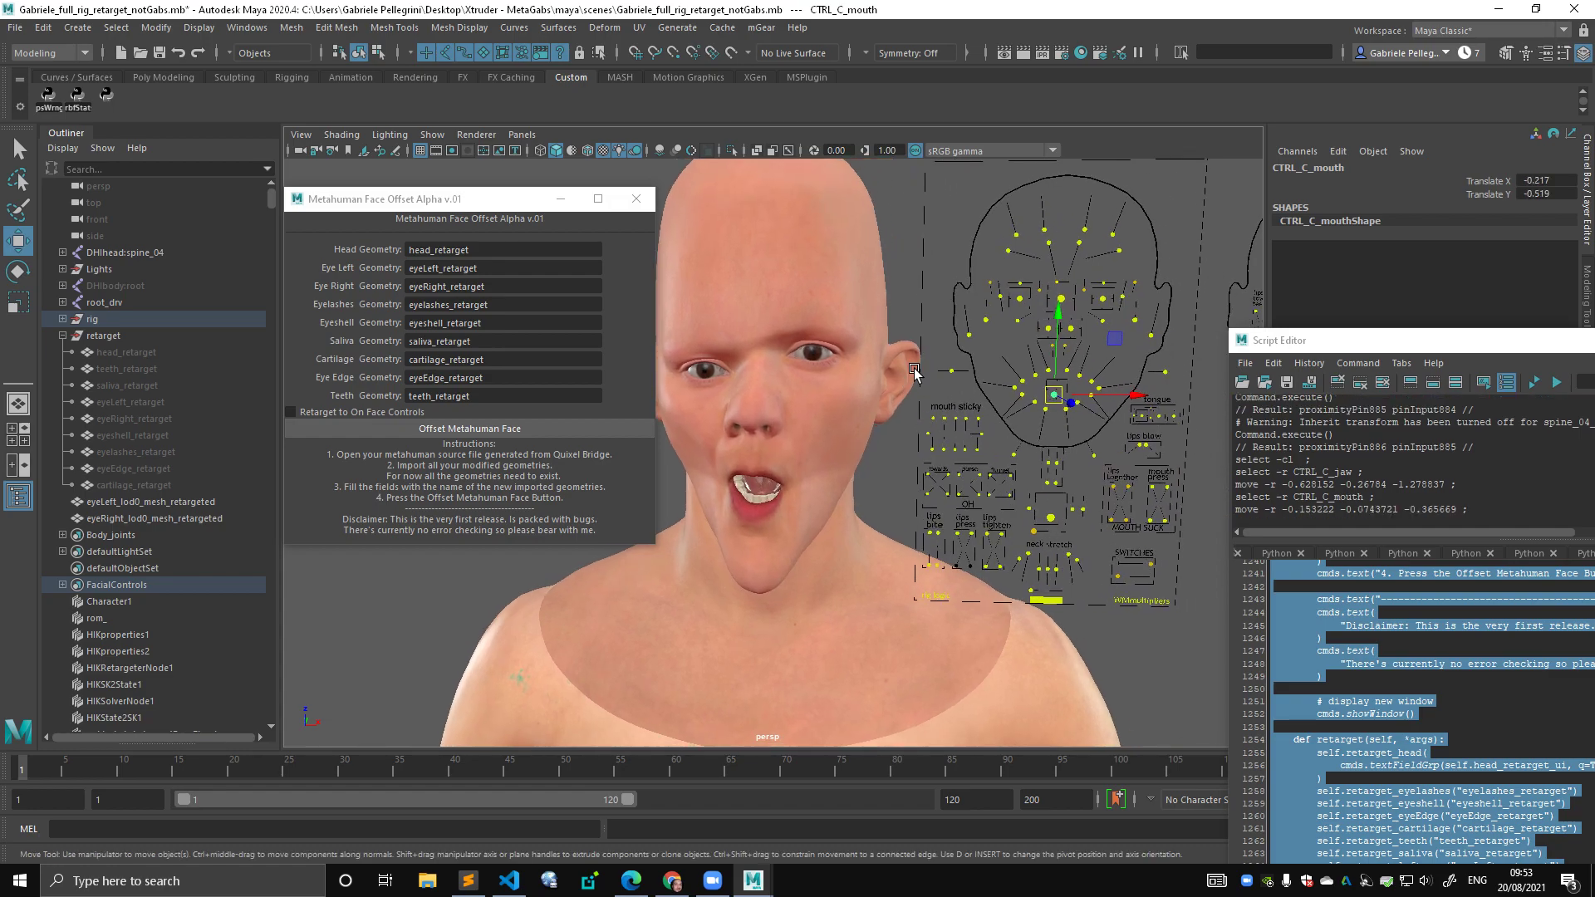
pyautogui.click(14, 27)
# Step: Reopen the current rig scene from Recent Files and choose Don't Save to discard the offset
pyautogui.moveTo(200, 548)
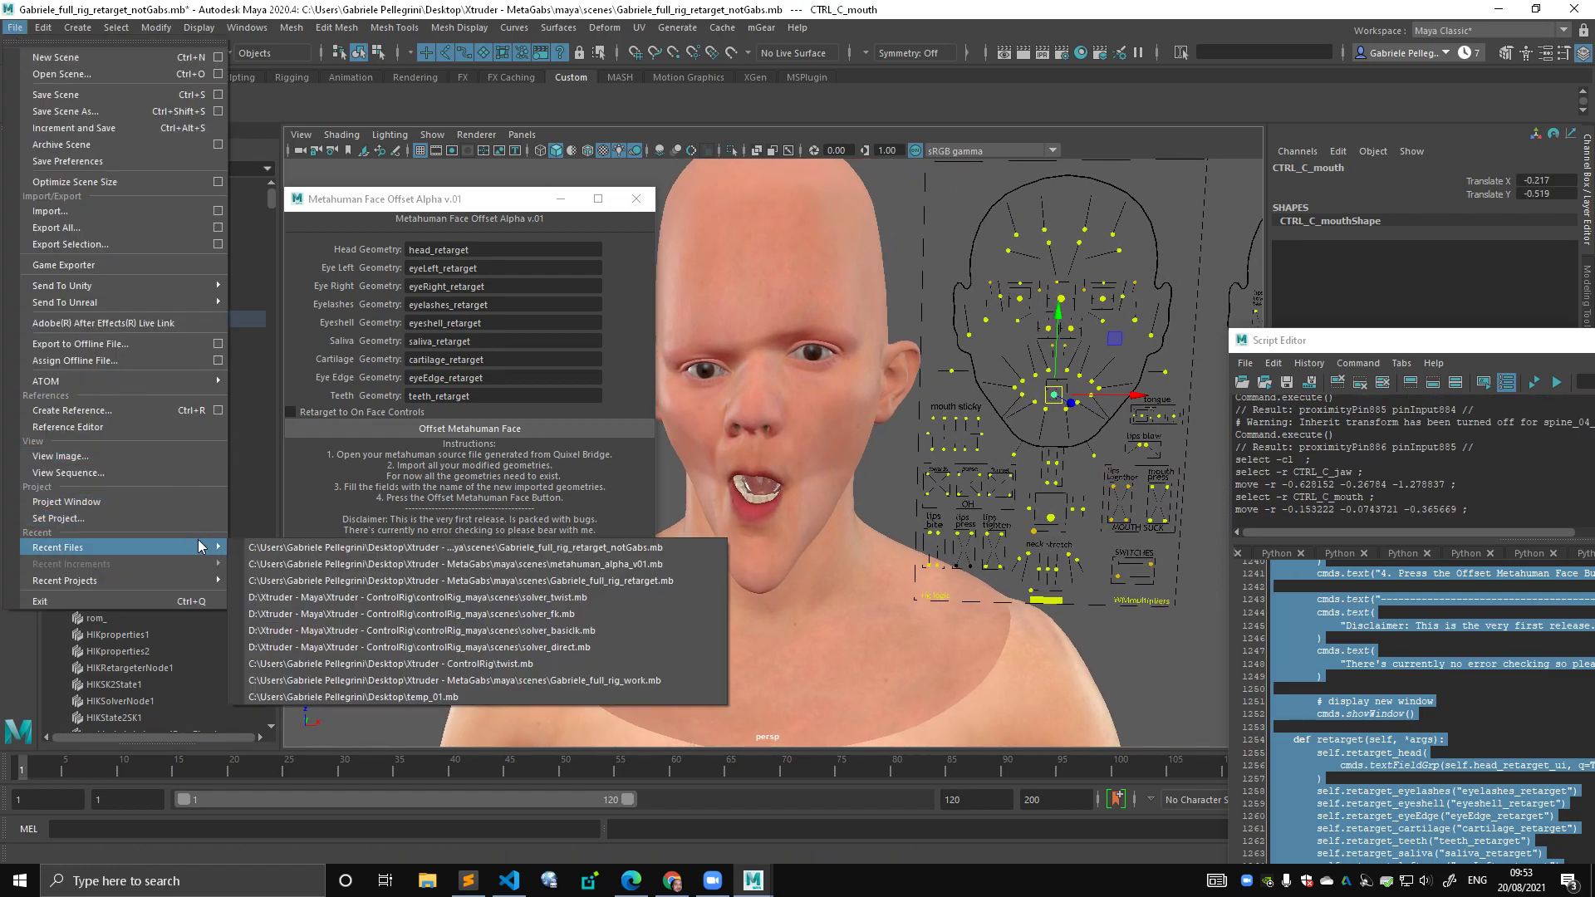
pyautogui.click(377, 547)
pyautogui.click(794, 449)
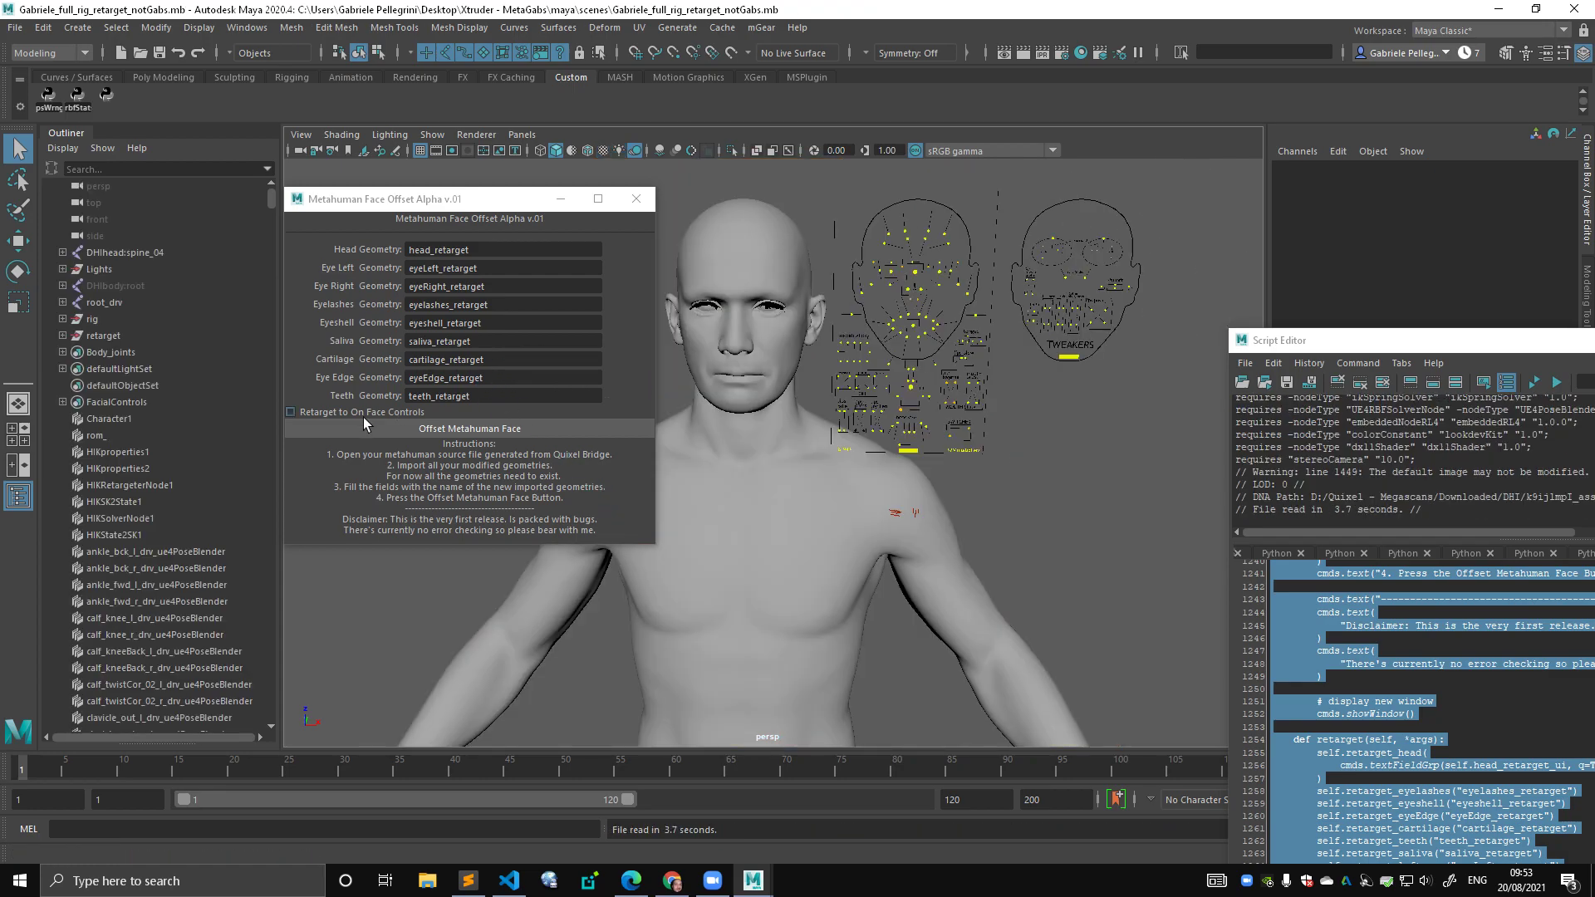
# Step: Enable Retarget to On Face Controls, expand the retarget group, and rerun Offset Metahuman Face
pyautogui.click(349, 416)
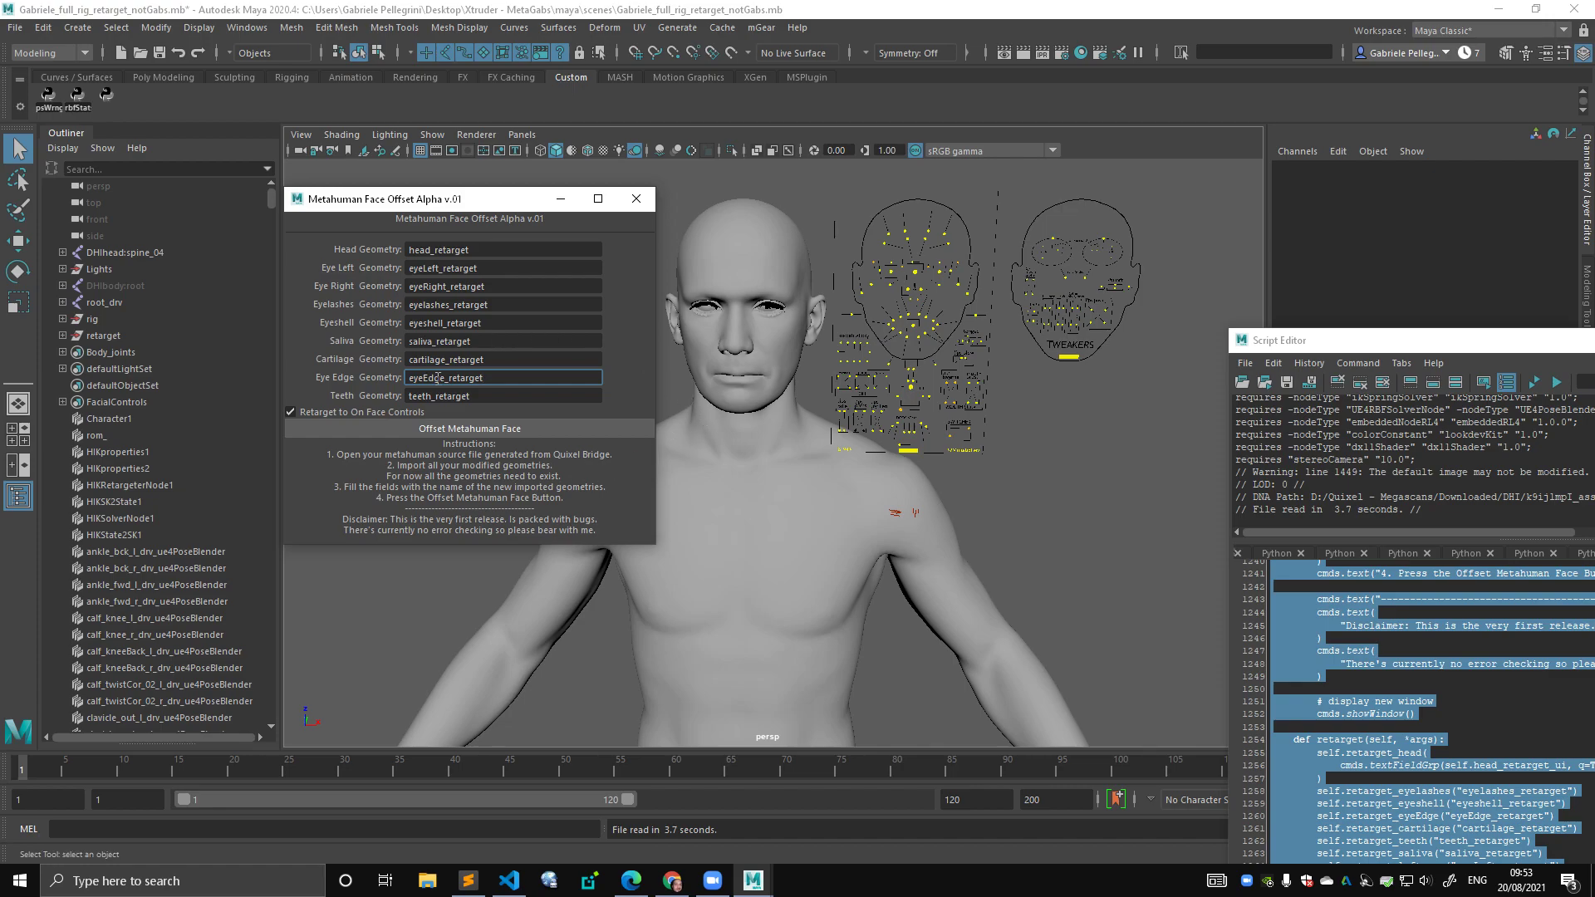
pyautogui.click(62, 335)
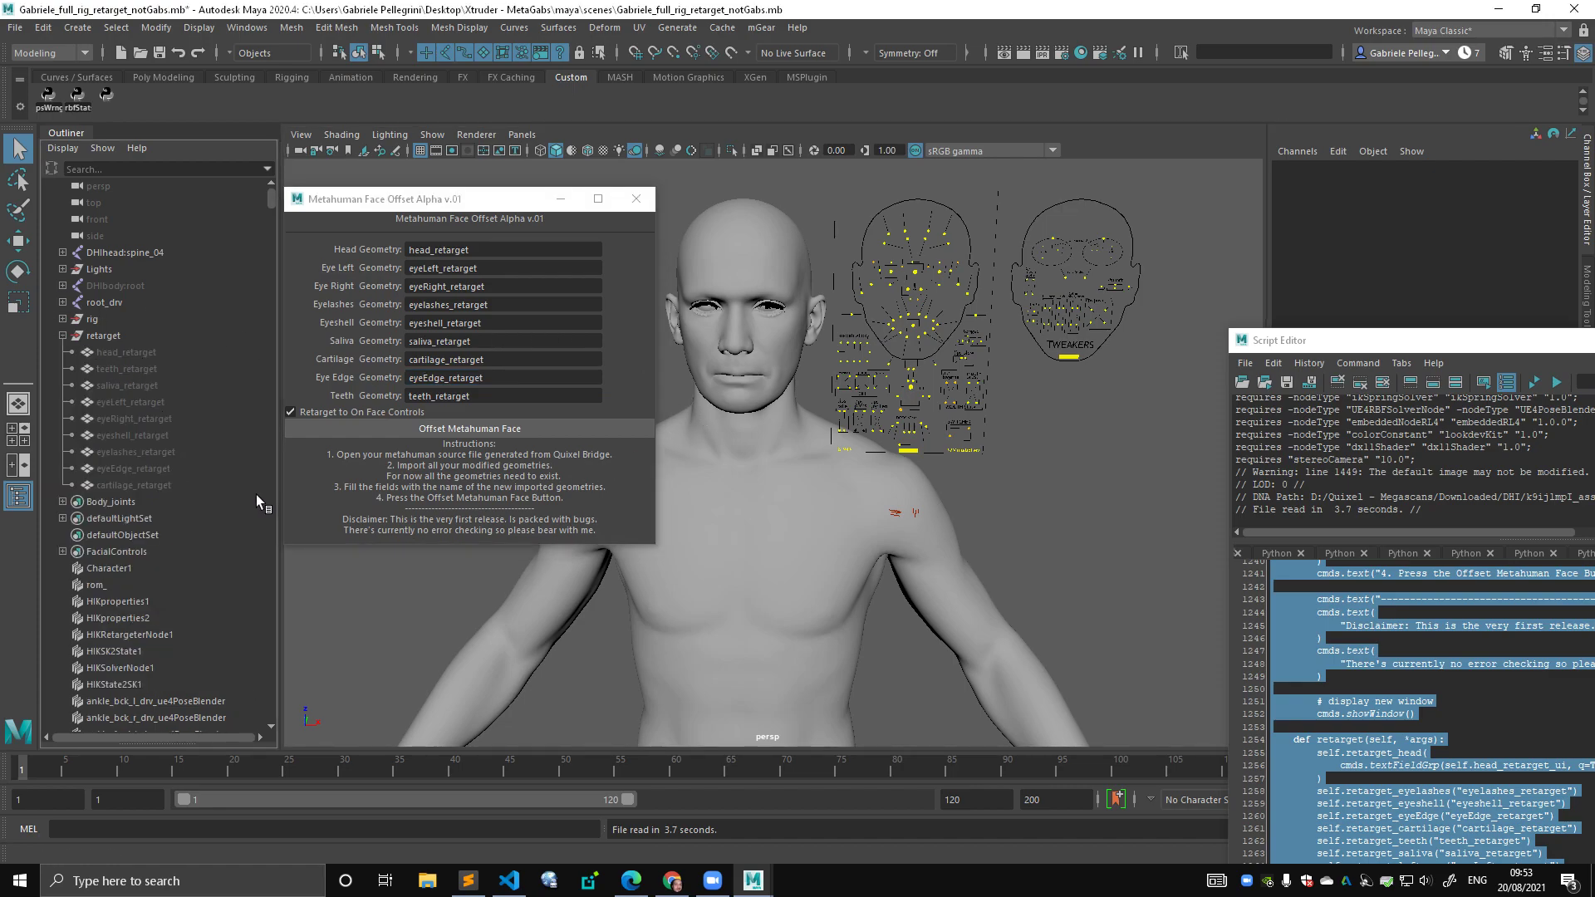
pyautogui.click(502, 430)
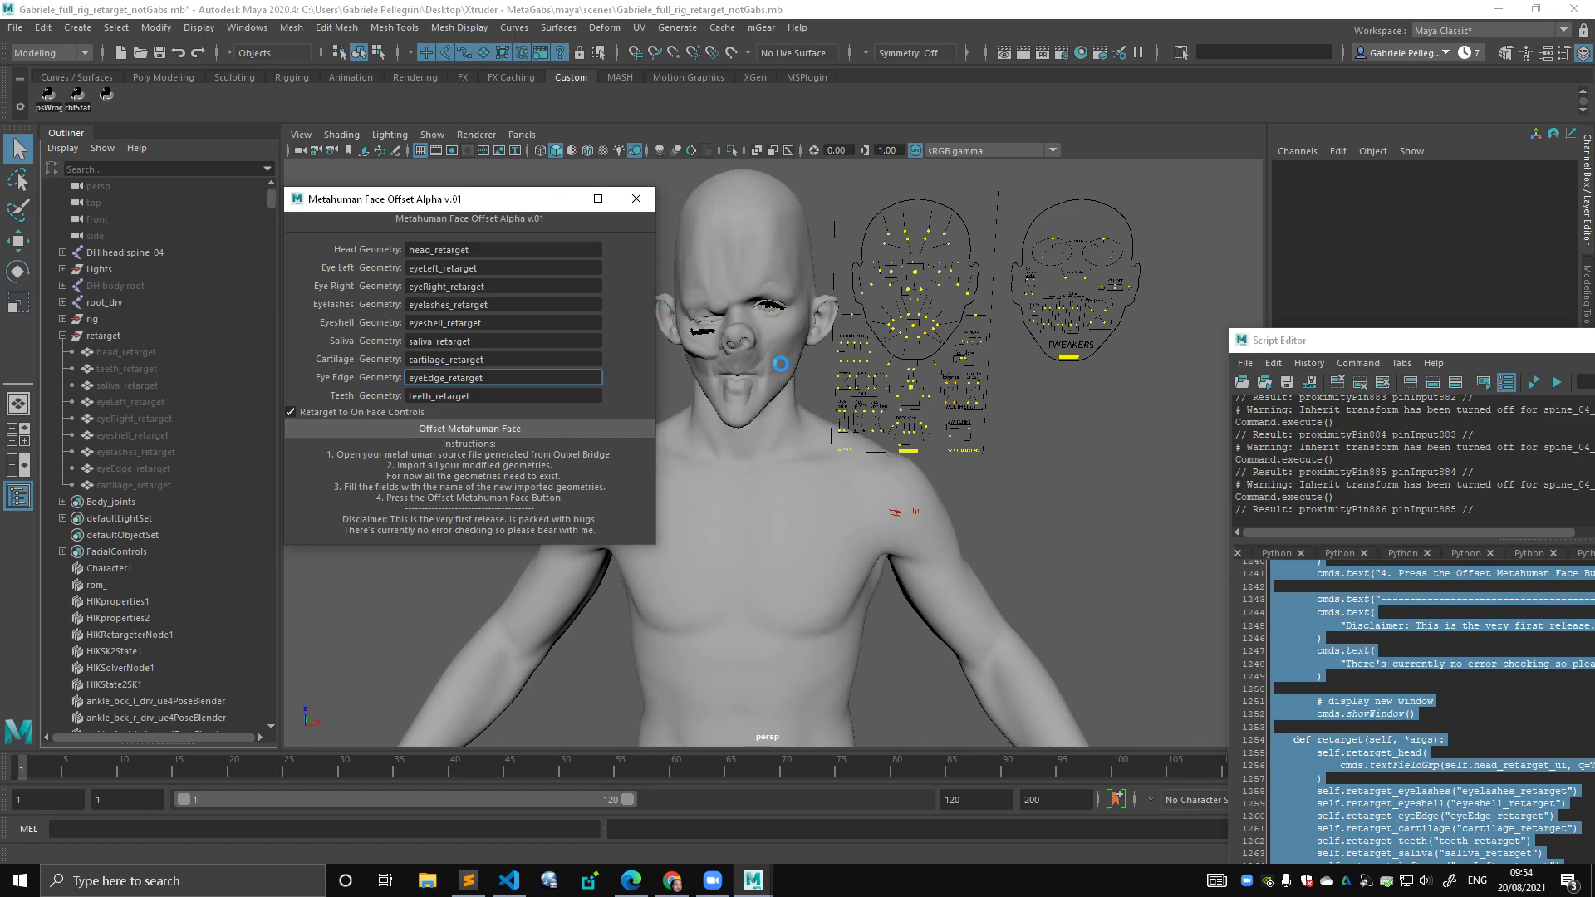
pyautogui.keyDown('alt'); pyautogui.moveTo(1173, 467); pyautogui.dragTo(969, 335); pyautogui.keyUp('alt')
pyautogui.keyDown('alt'); pyautogui.moveTo(969, 335); pyautogui.dragTo(909, 372, button='middle'); pyautogui.keyUp('alt')
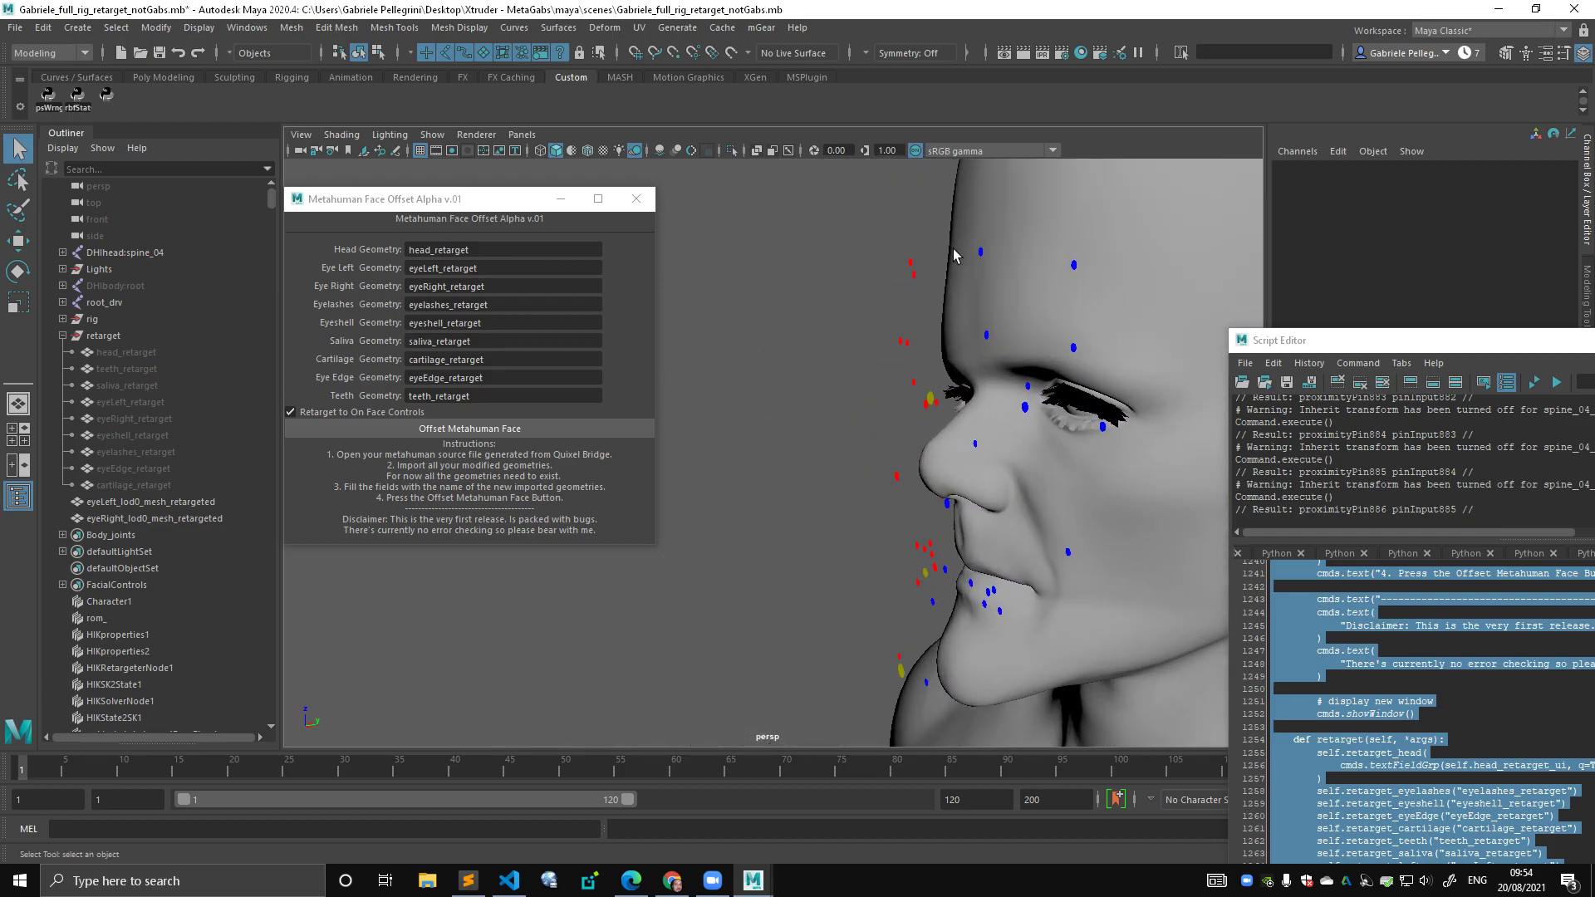
pyautogui.click(972, 326)
pyautogui.keyDown('alt'); pyautogui.moveTo(869, 325); pyautogui.dragTo(982, 332); pyautogui.keyUp('alt')
pyautogui.click(1027, 326)
pyautogui.keyDown('alt'); pyautogui.moveTo(1029, 326); pyautogui.dragTo(912, 332, button='right'); pyautogui.keyUp('alt')
pyautogui.keyDown('alt'); pyautogui.moveTo(912, 332); pyautogui.dragTo(900, 308, button='middle'); pyautogui.keyUp('alt')
pyautogui.keyDown('alt'); pyautogui.moveTo(900, 309); pyautogui.dragTo(913, 311); pyautogui.keyUp('alt')
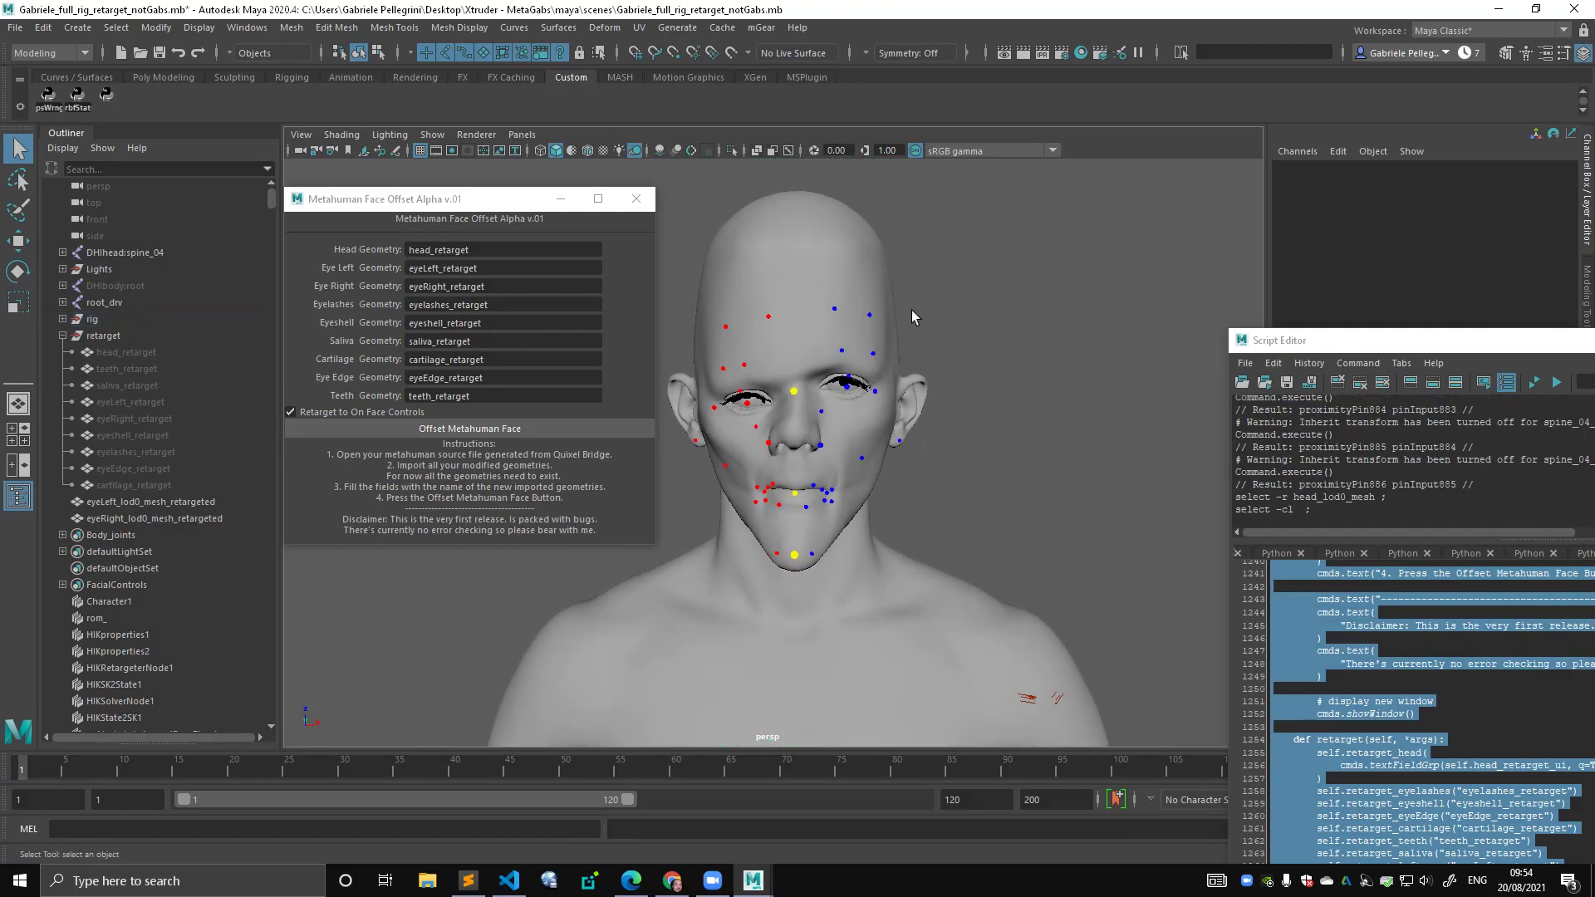